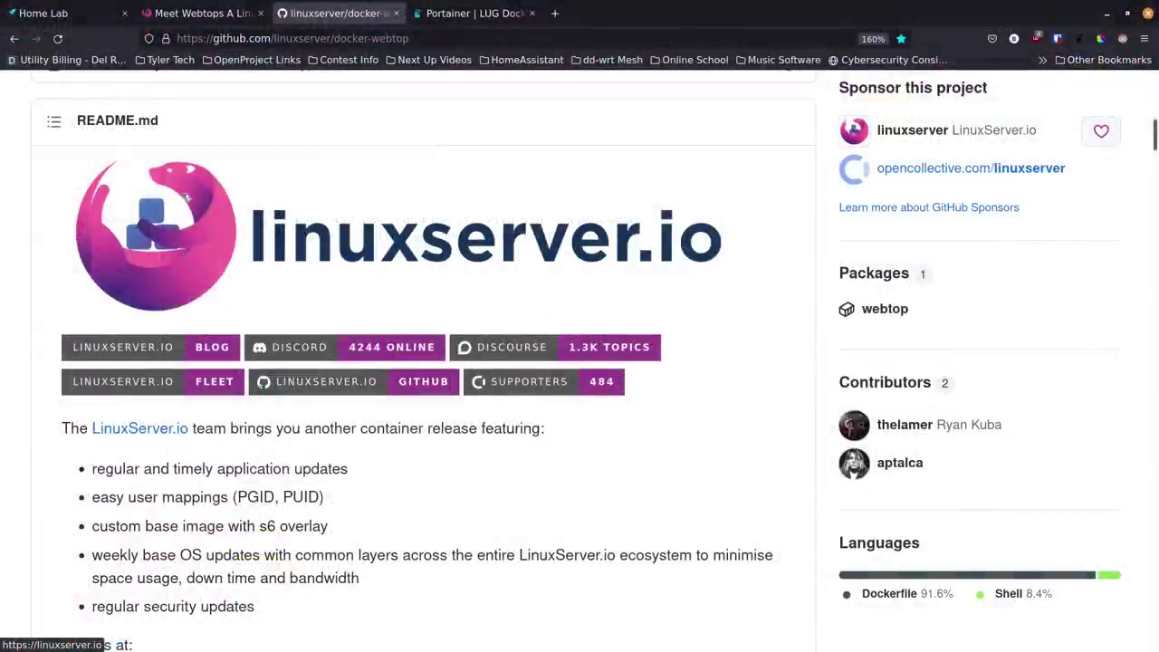
# Step: Read the docker-webtop README from the introduction through the Webtop description to the Supported Architectures section
pyautogui.scroll(-2, 298, 319)
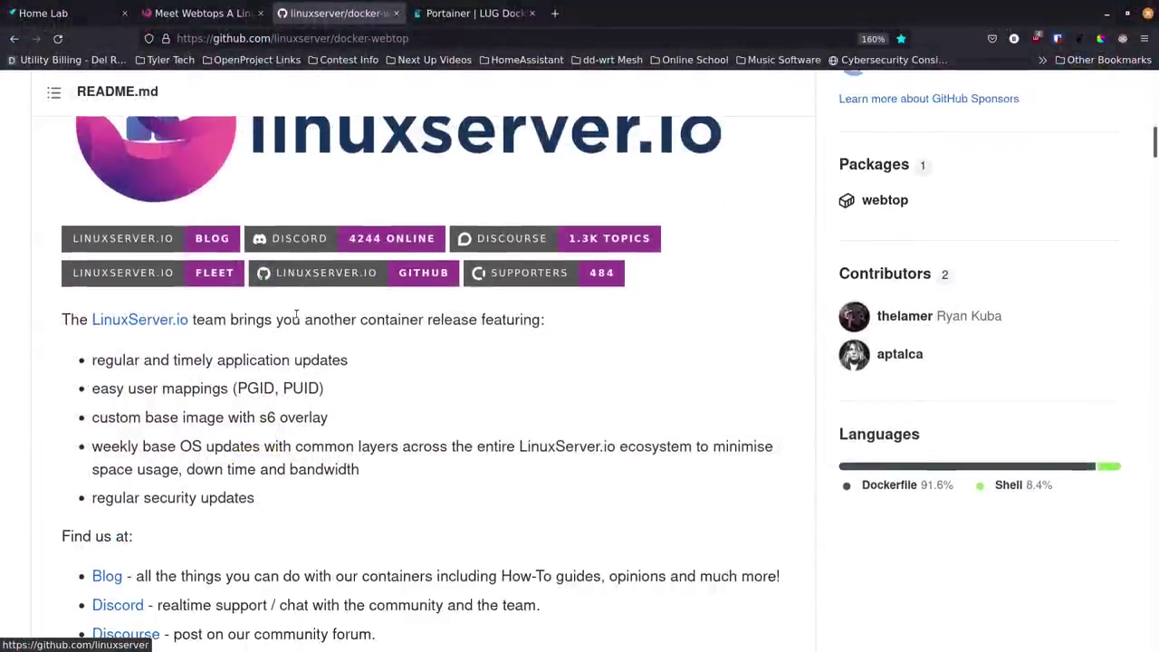
pyautogui.scroll(-2, 296, 315)
pyautogui.scroll(-2, 177, 355)
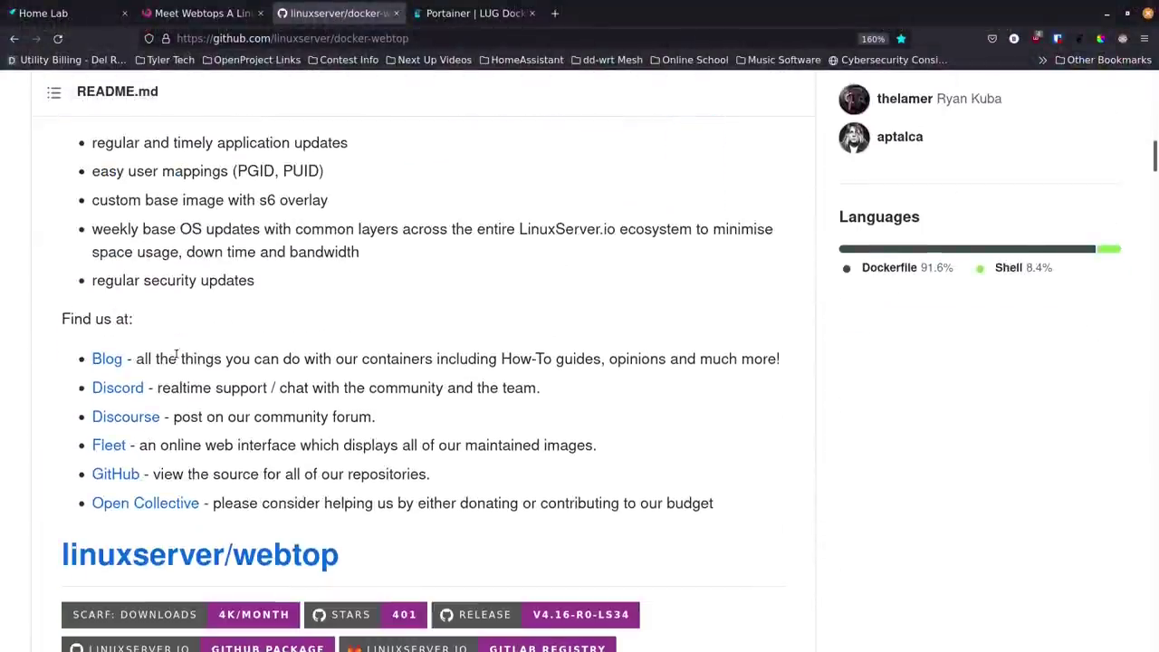
pyautogui.scroll(-2, 176, 355)
pyautogui.scroll(-2, 53, 366)
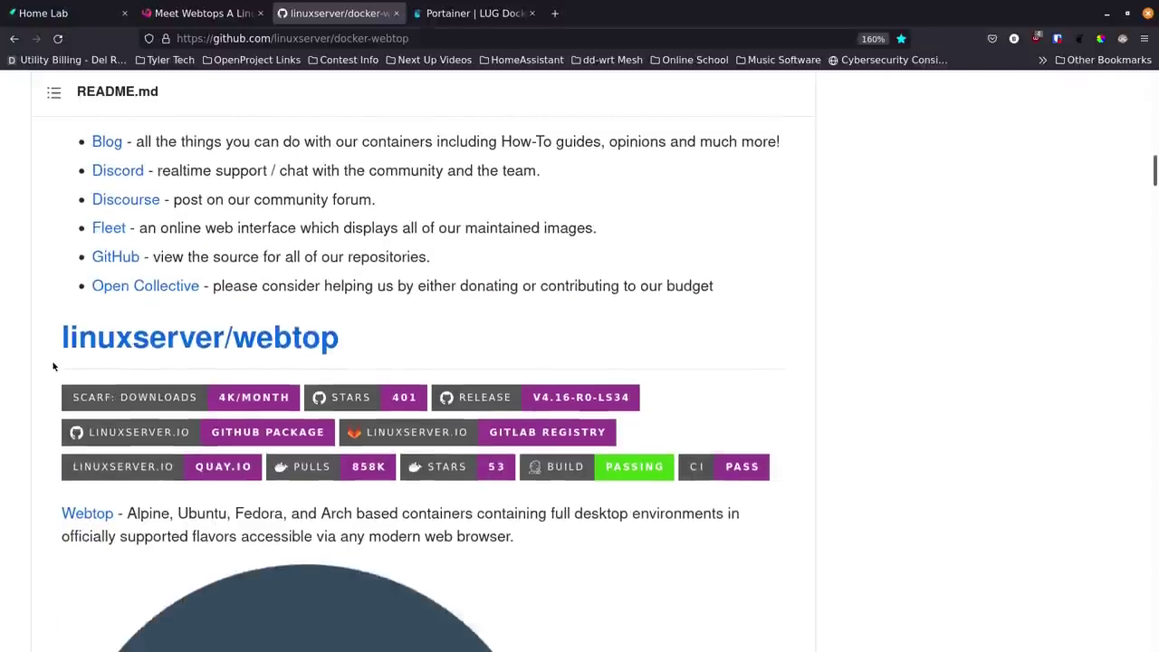
pyautogui.scroll(-2, 54, 366)
pyautogui.scroll(-2, 51, 367)
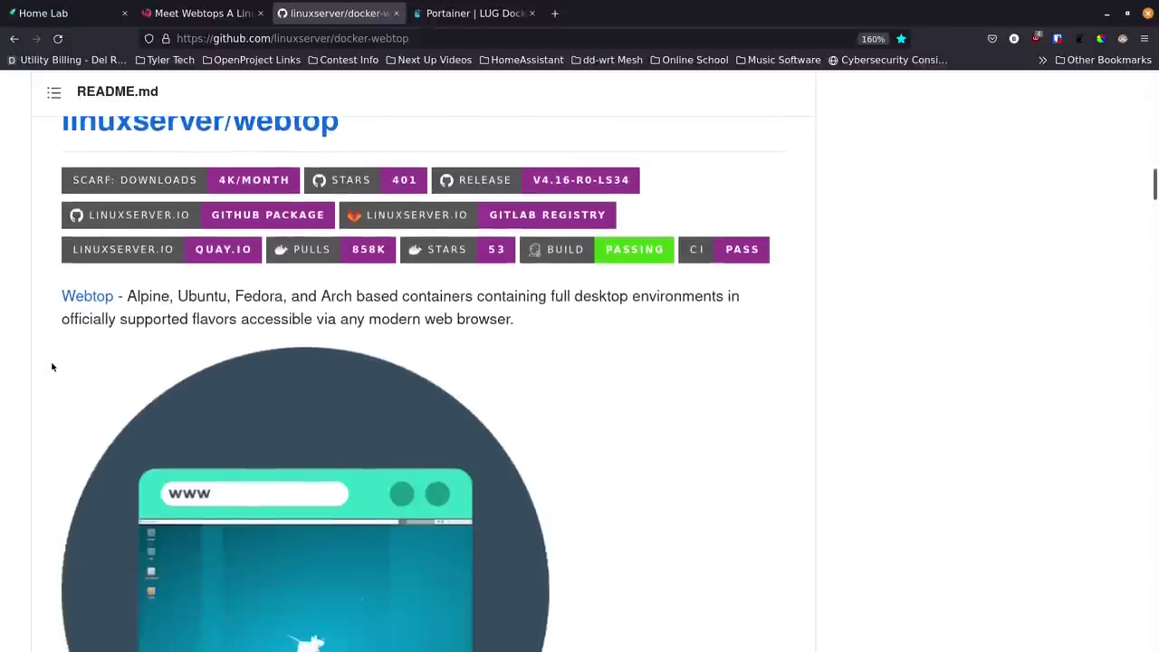
pyautogui.scroll(-2, 52, 366)
pyautogui.scroll(-2, 50, 366)
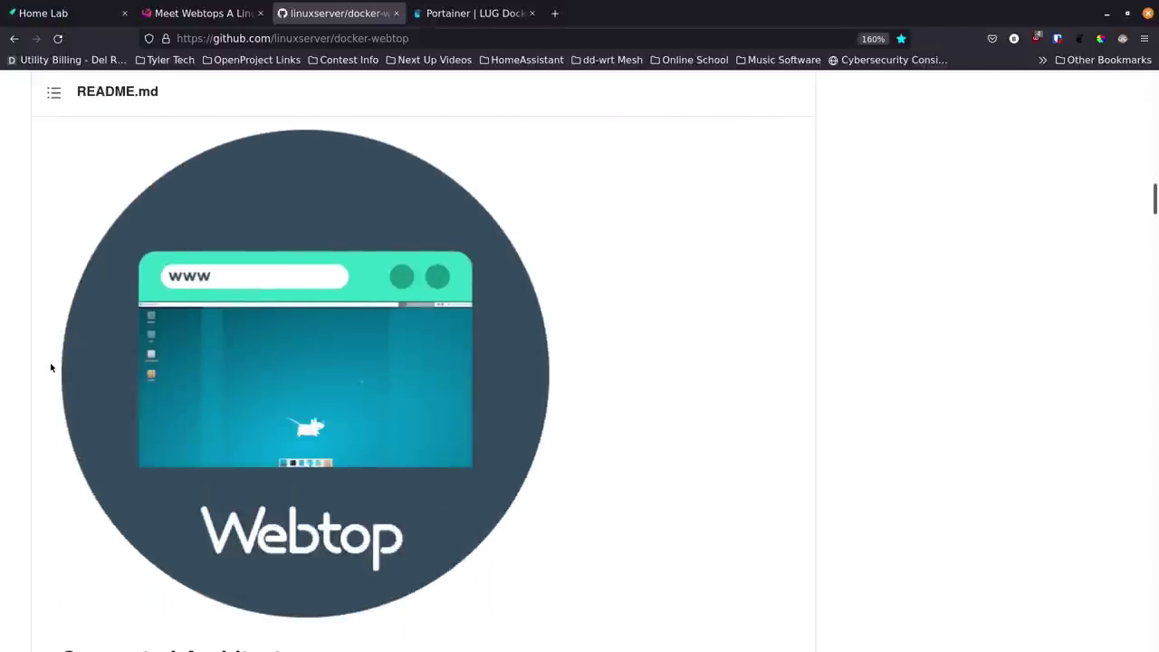
pyautogui.scroll(-2, 51, 367)
pyautogui.scroll(-6, 51, 367)
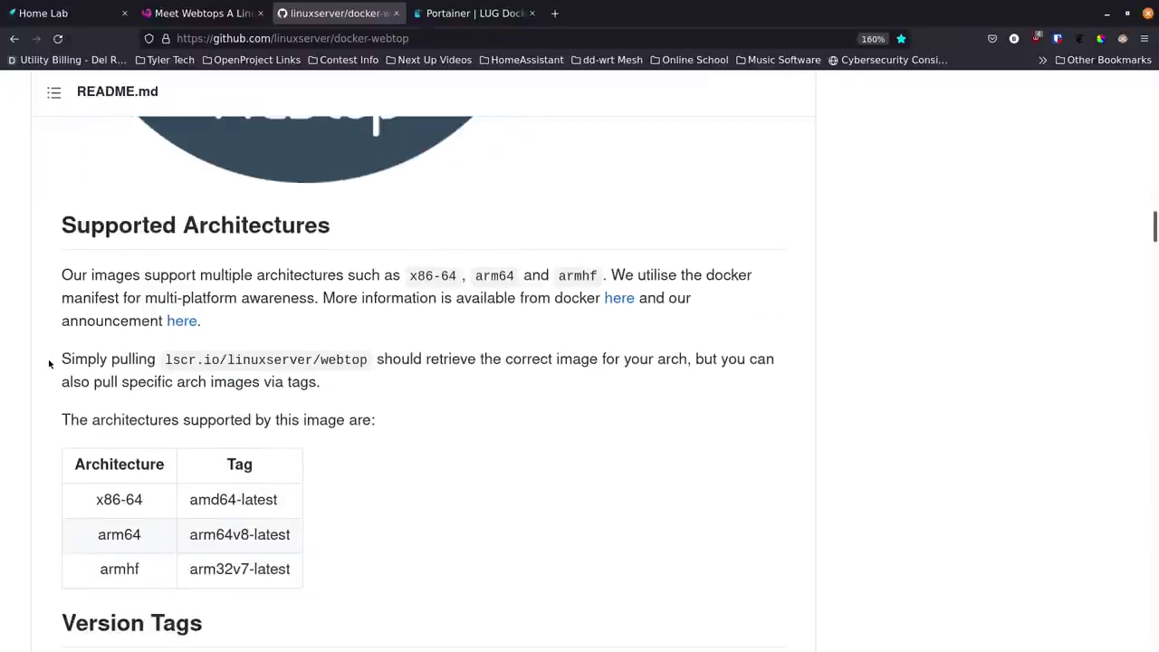
# Step: Review the Version Tags table for the available combinations of Linux distribution and desktop environment
pyautogui.scroll(-4, 45, 352)
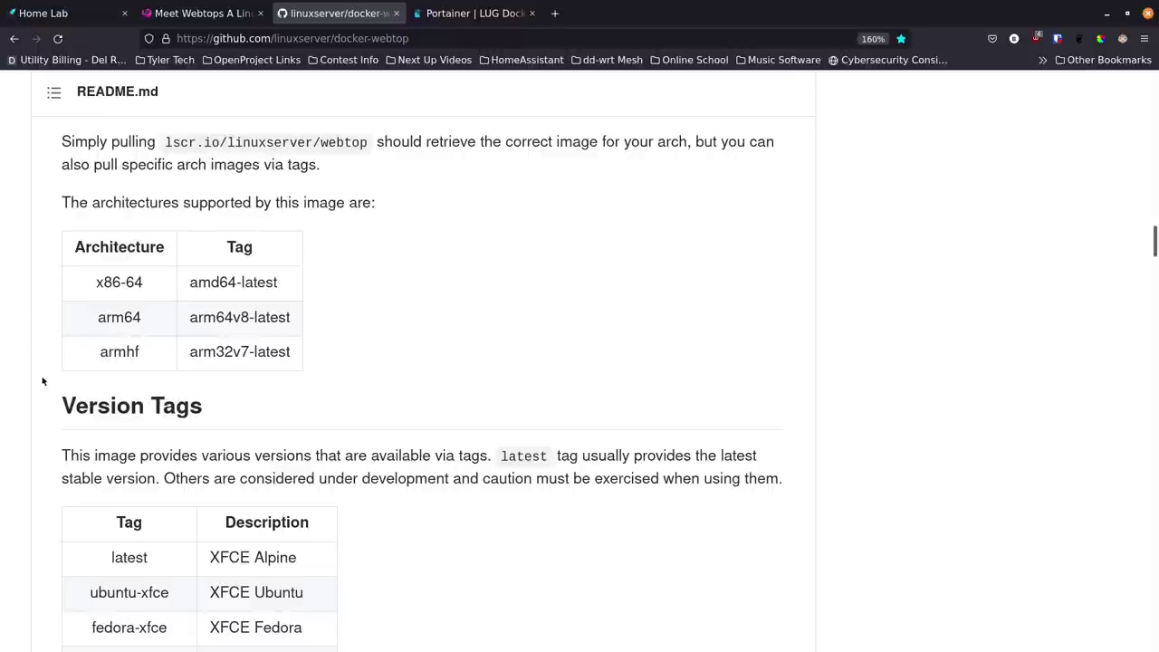
pyautogui.scroll(-2, 45, 384)
pyautogui.scroll(-2, 45, 384)
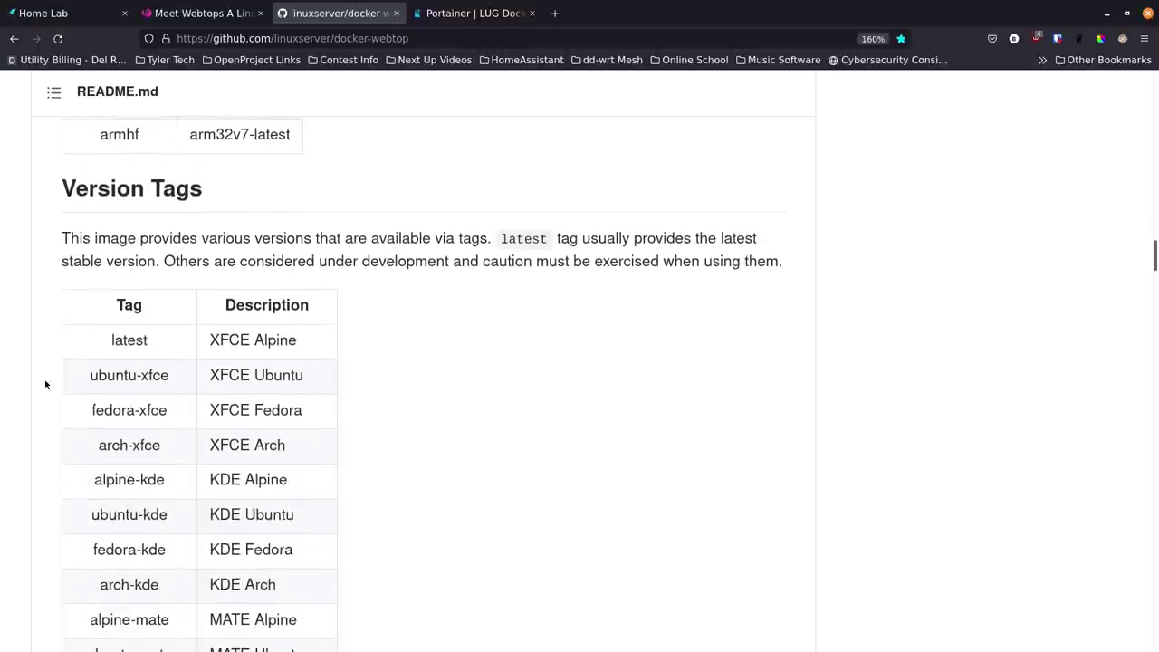
pyautogui.scroll(-2, 54, 369)
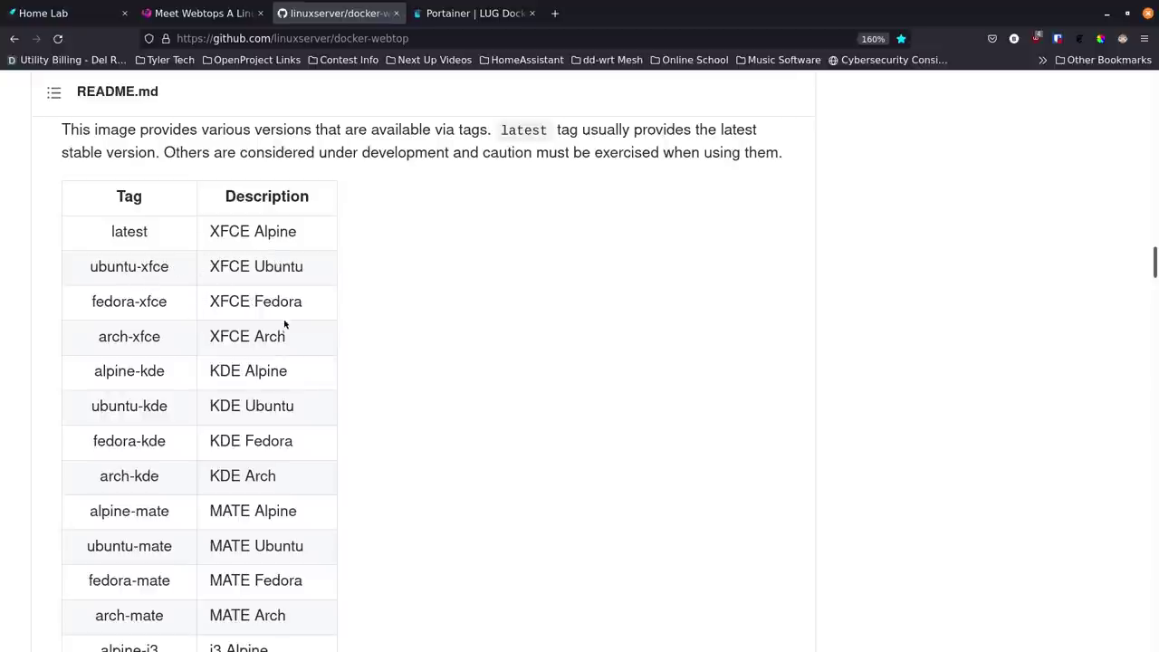
pyautogui.scroll(-2, 210, 331)
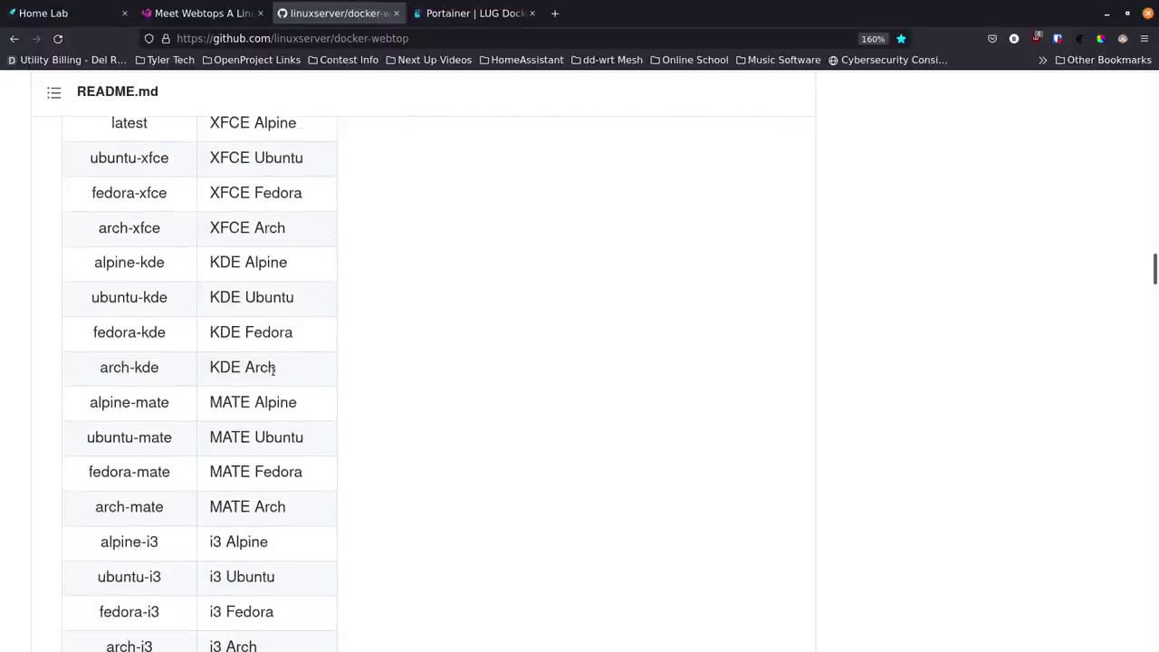
pyautogui.scroll(-4, 210, 353)
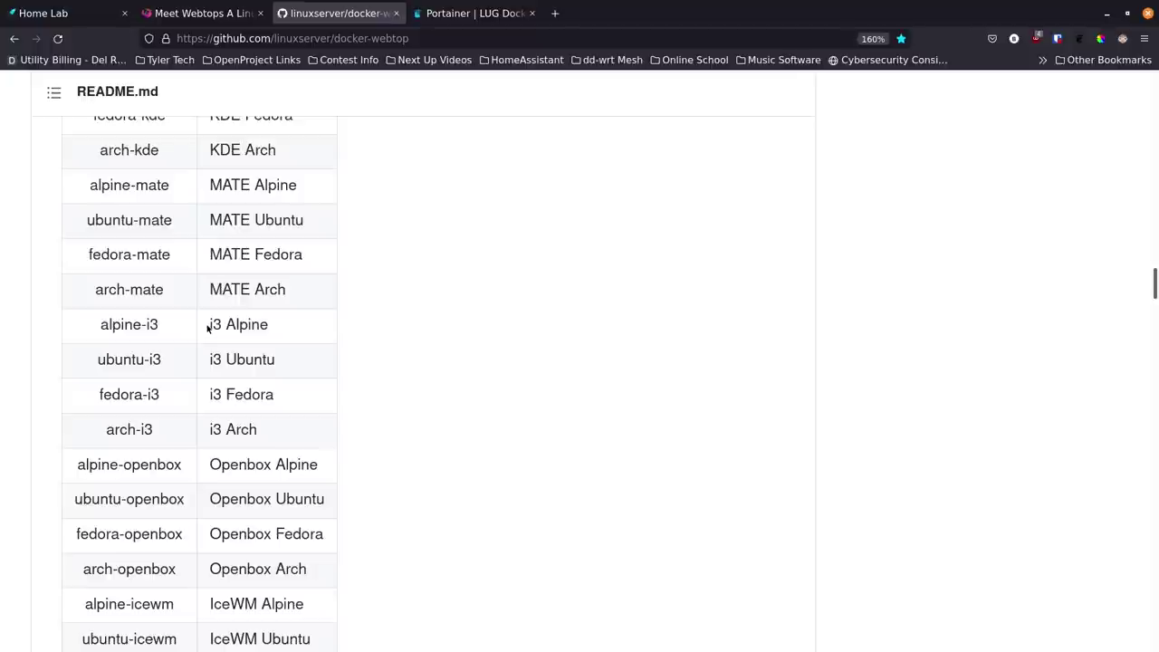
pyautogui.scroll(-4, 208, 327)
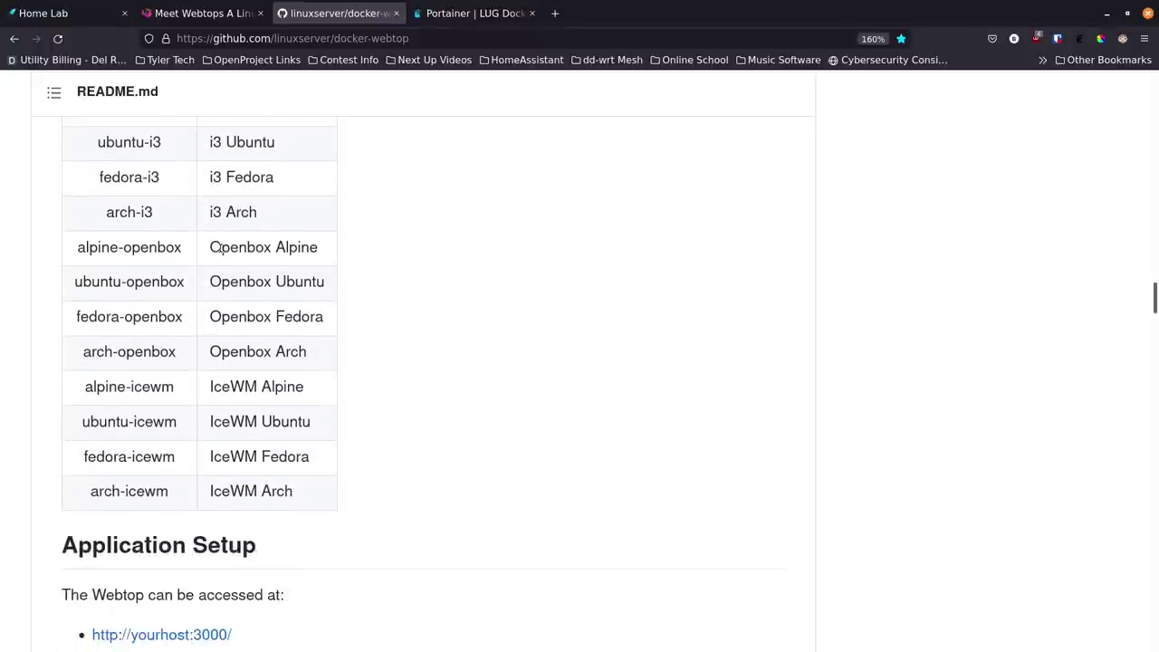
pyautogui.scroll(-2, 221, 348)
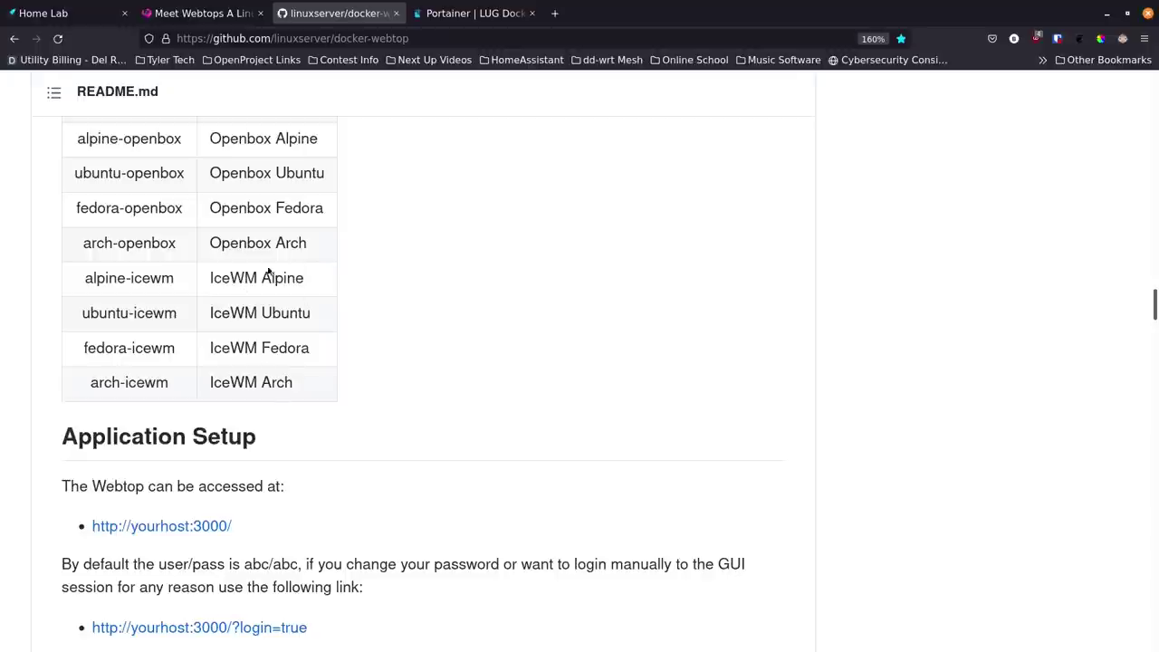
pyautogui.scroll(6, 206, 287)
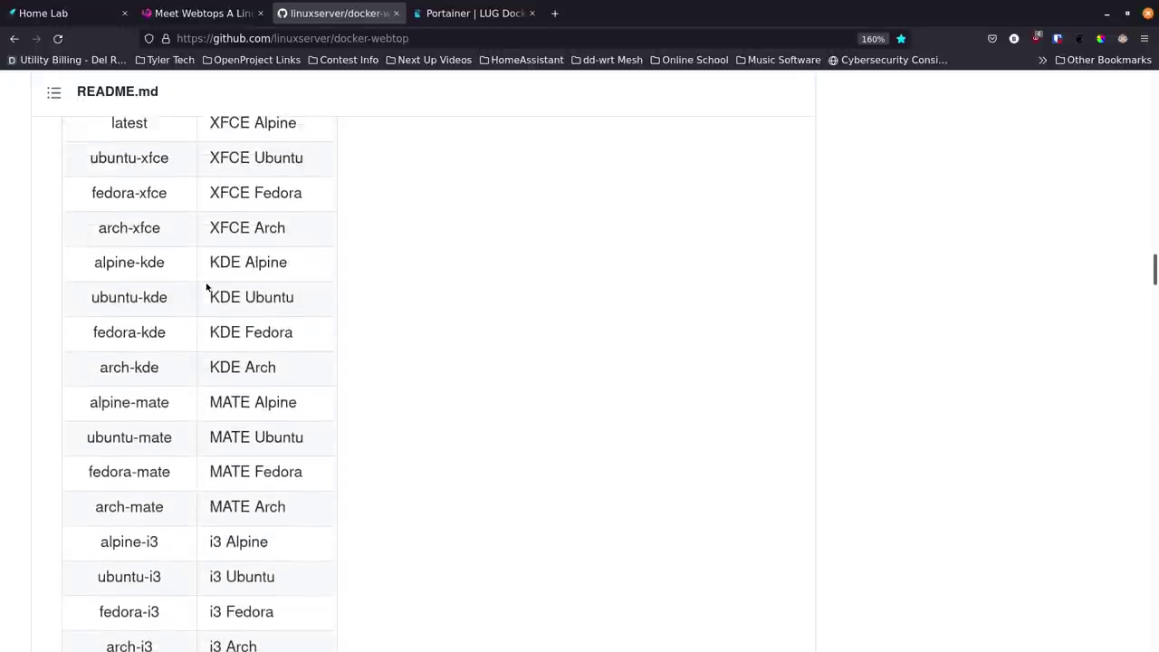
pyautogui.scroll(-2, 199, 290)
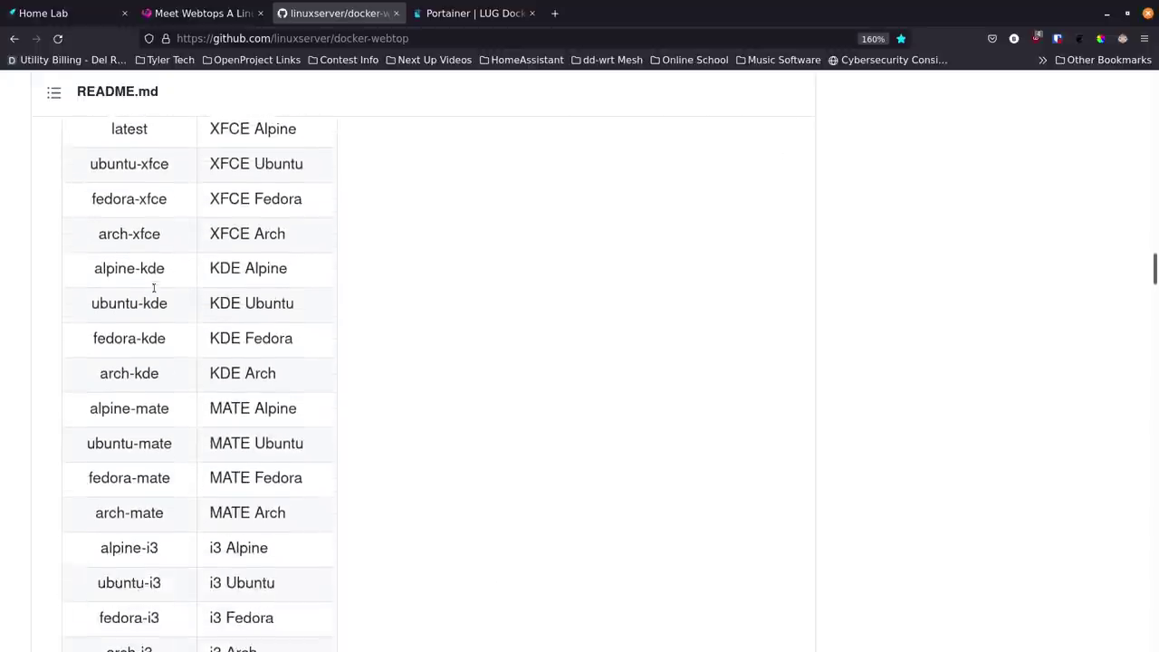
pyautogui.scroll(2, 181, 242)
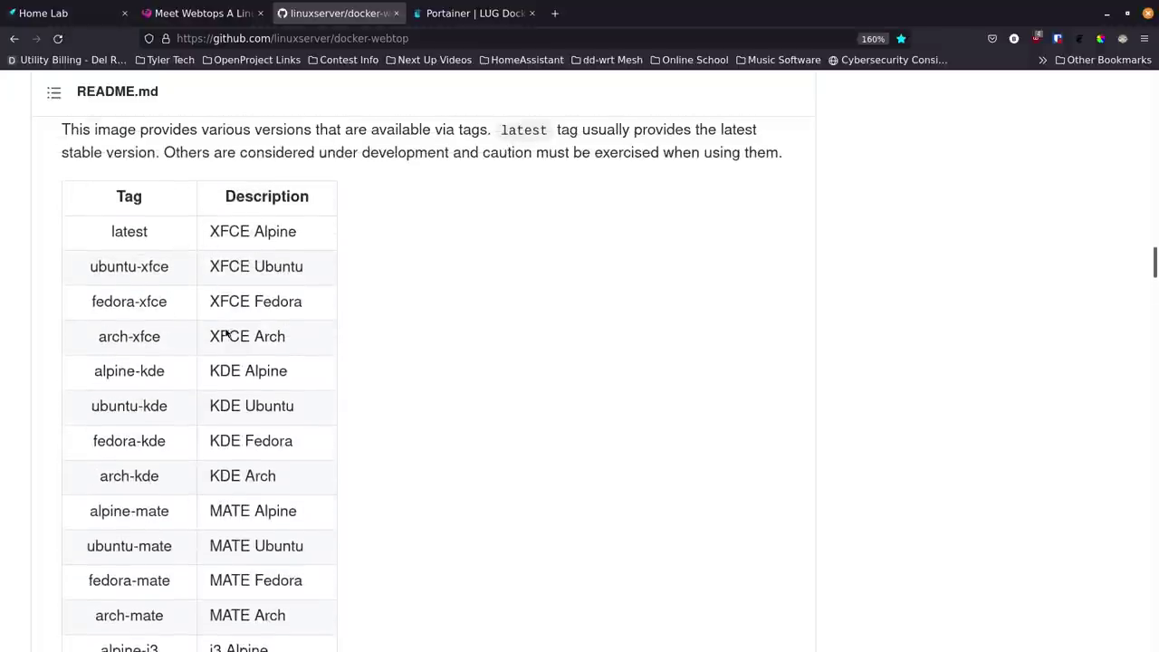
pyautogui.scroll(-2, 206, 418)
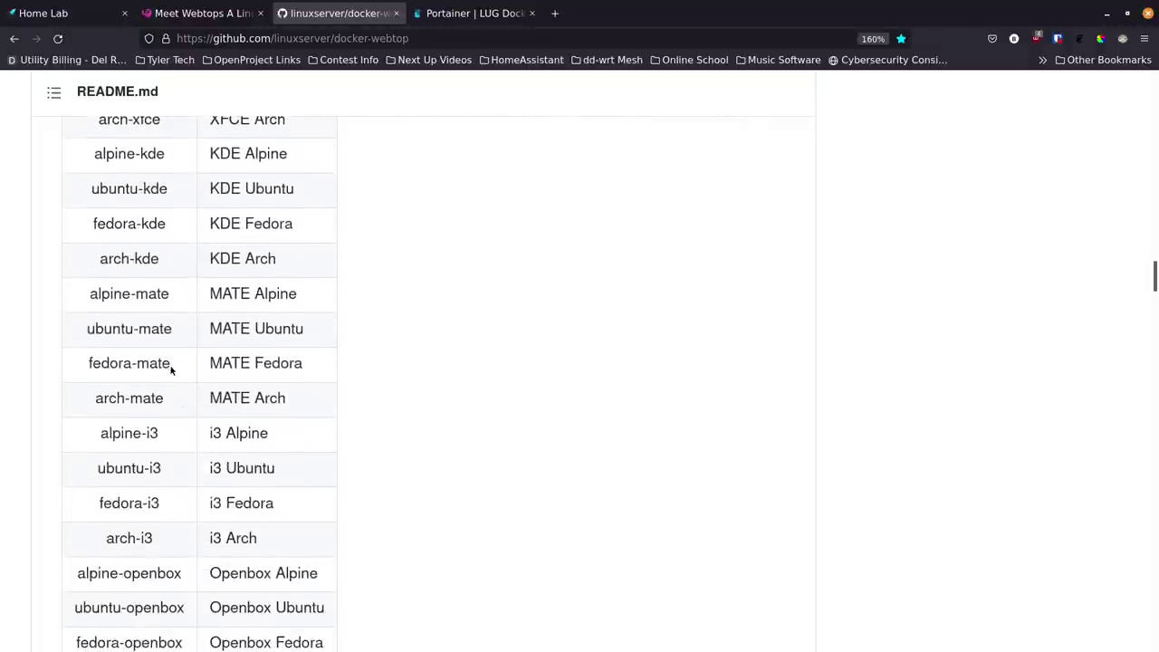
pyautogui.scroll(-5, 181, 363)
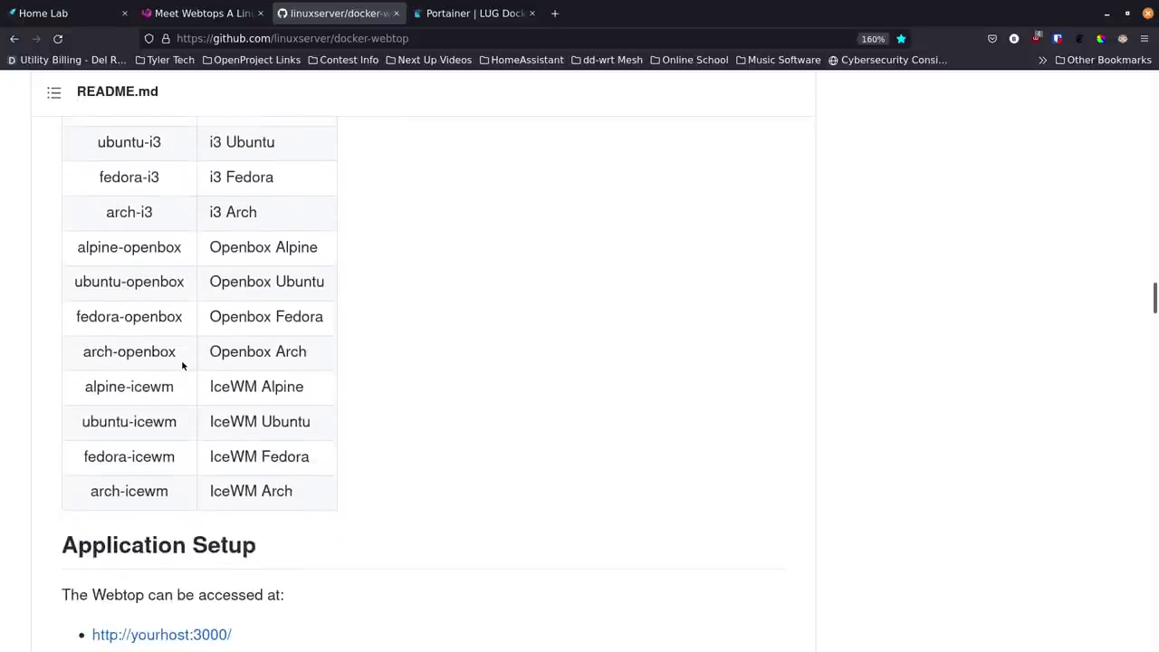
pyautogui.scroll(-3, 181, 365)
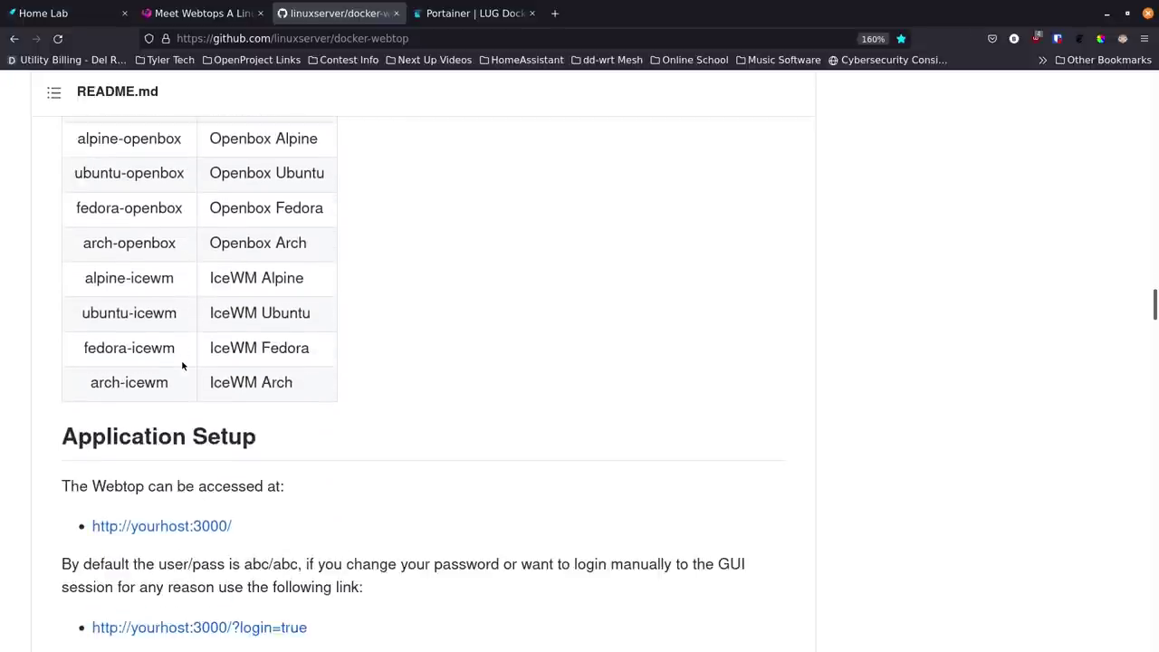
# Step: Examine the Application Setup section's access addresses, highlighting the link for logging in manually
pyautogui.scroll(-3, 182, 365)
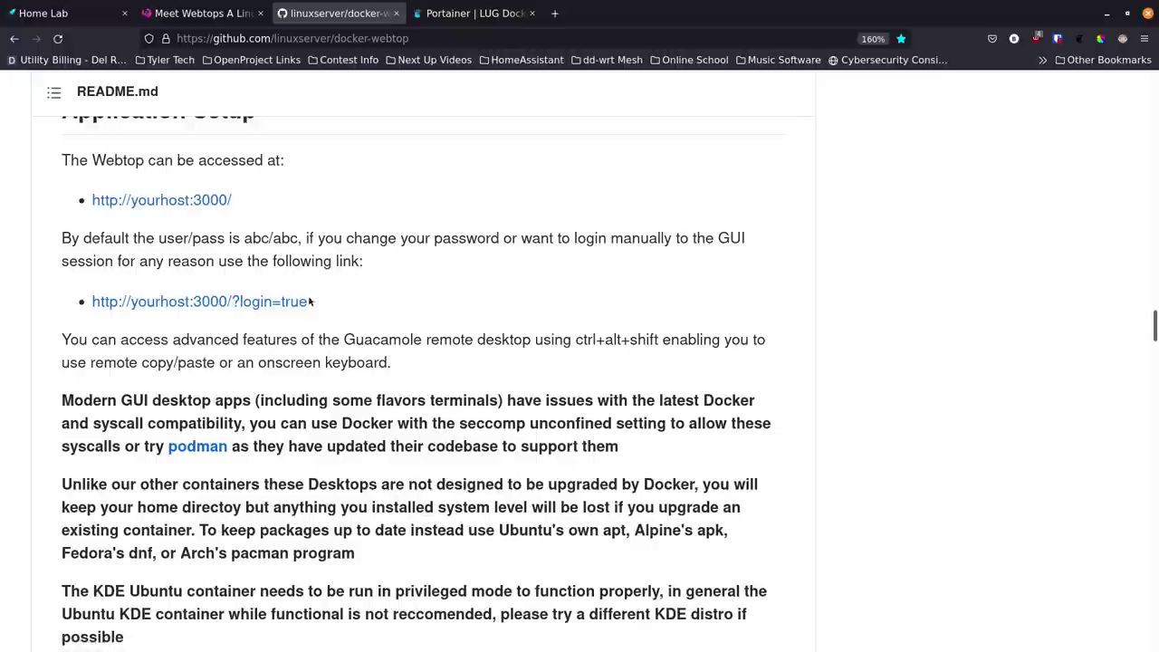
pyautogui.moveTo(311, 302); pyautogui.dragTo(140, 288)
pyautogui.click(233, 324)
pyautogui.scroll(-2, 212, 383)
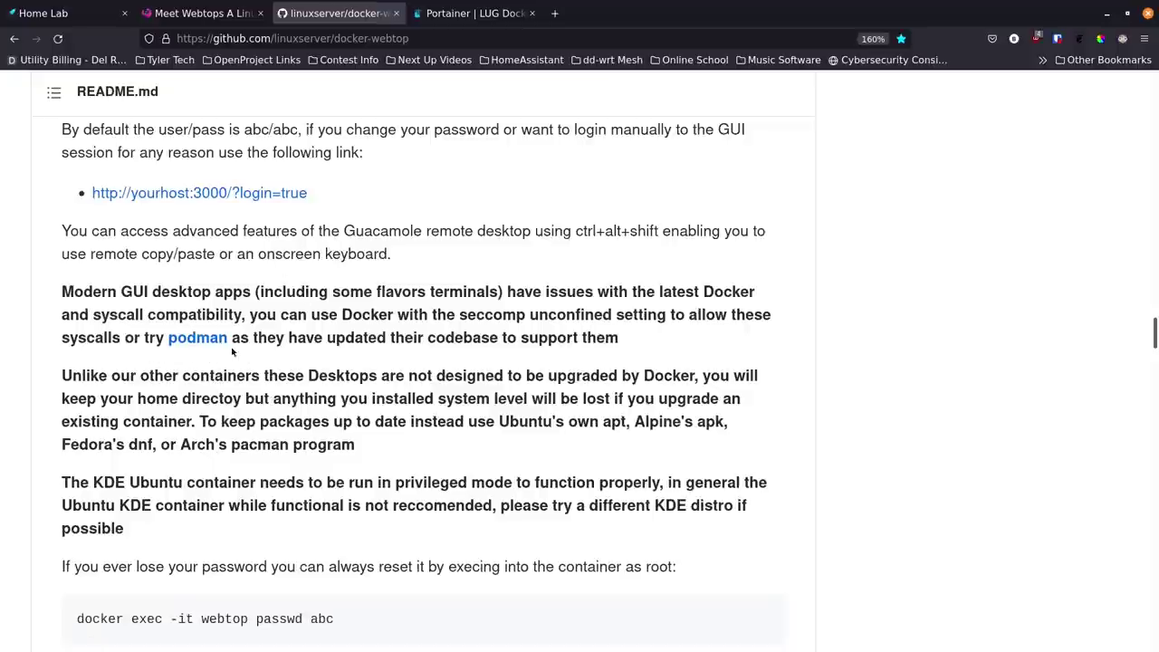
# Step: Read the remaining Application Setup notes and highlight the docker exec command for resetting a lost container password
pyautogui.scroll(-2, 172, 366)
pyautogui.scroll(-2, 174, 353)
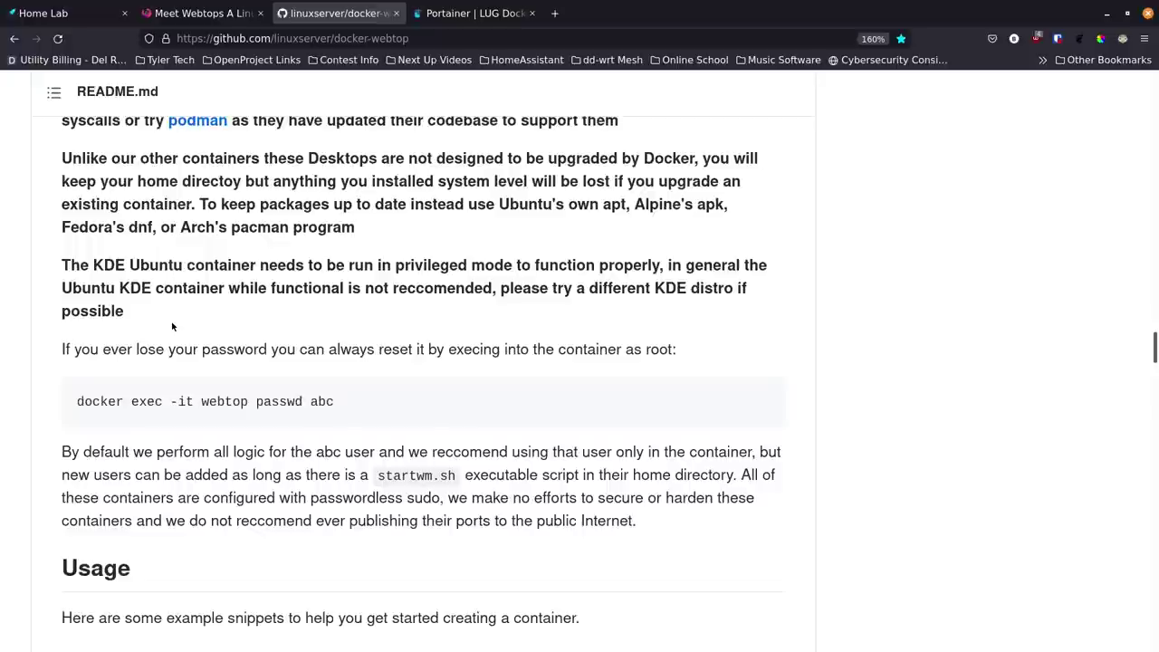
pyautogui.scroll(-2, 172, 326)
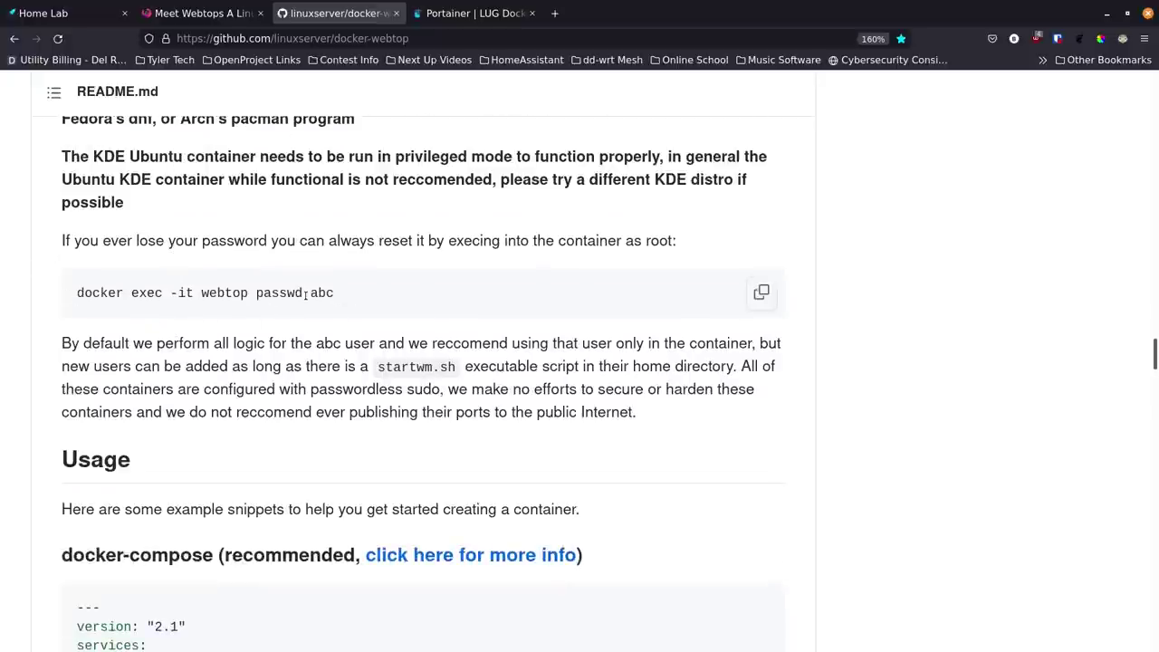
pyautogui.moveTo(347, 293); pyautogui.dragTo(75, 292)
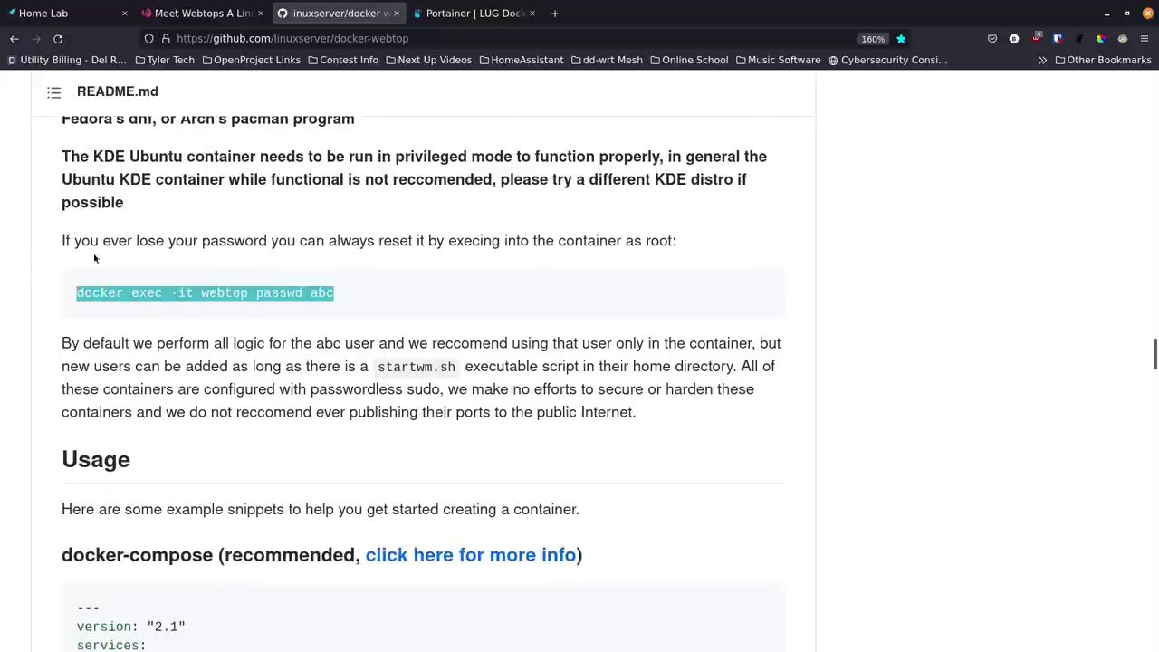
pyautogui.click(369, 286)
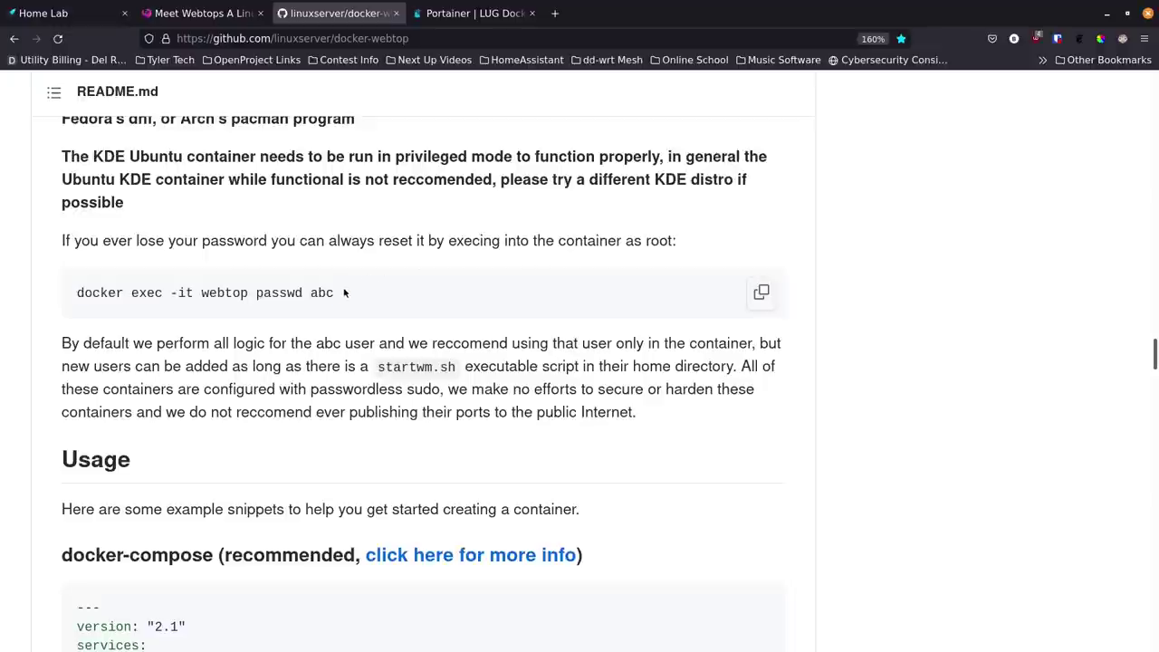
pyautogui.moveTo(337, 294); pyautogui.dragTo(65, 294)
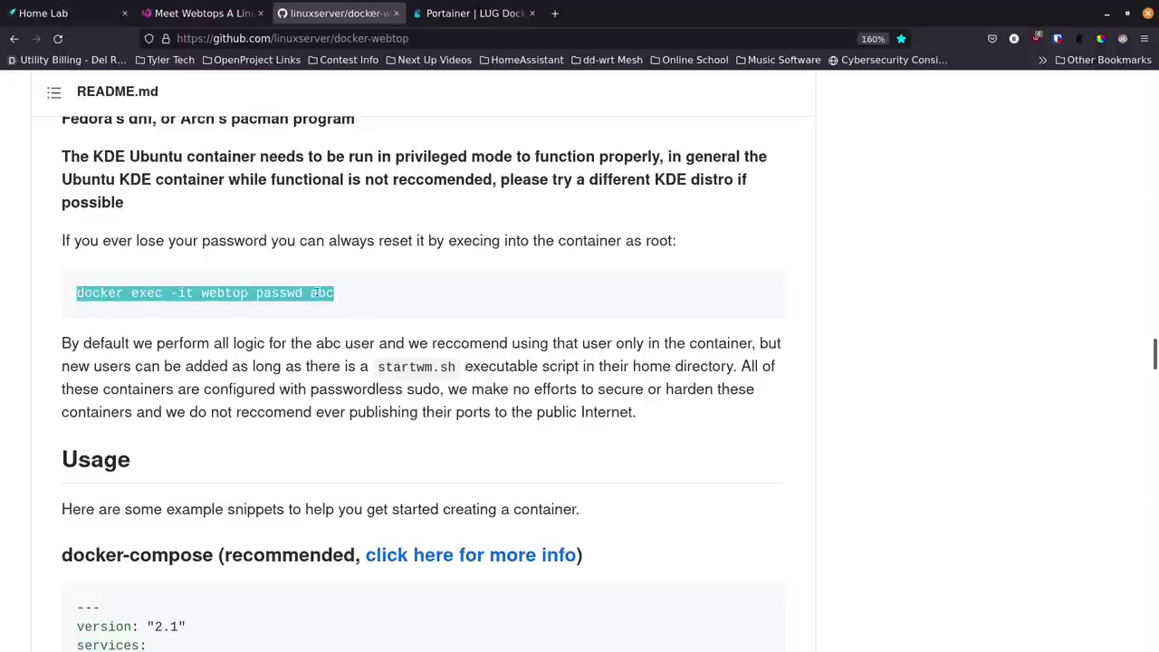
pyautogui.click(366, 301)
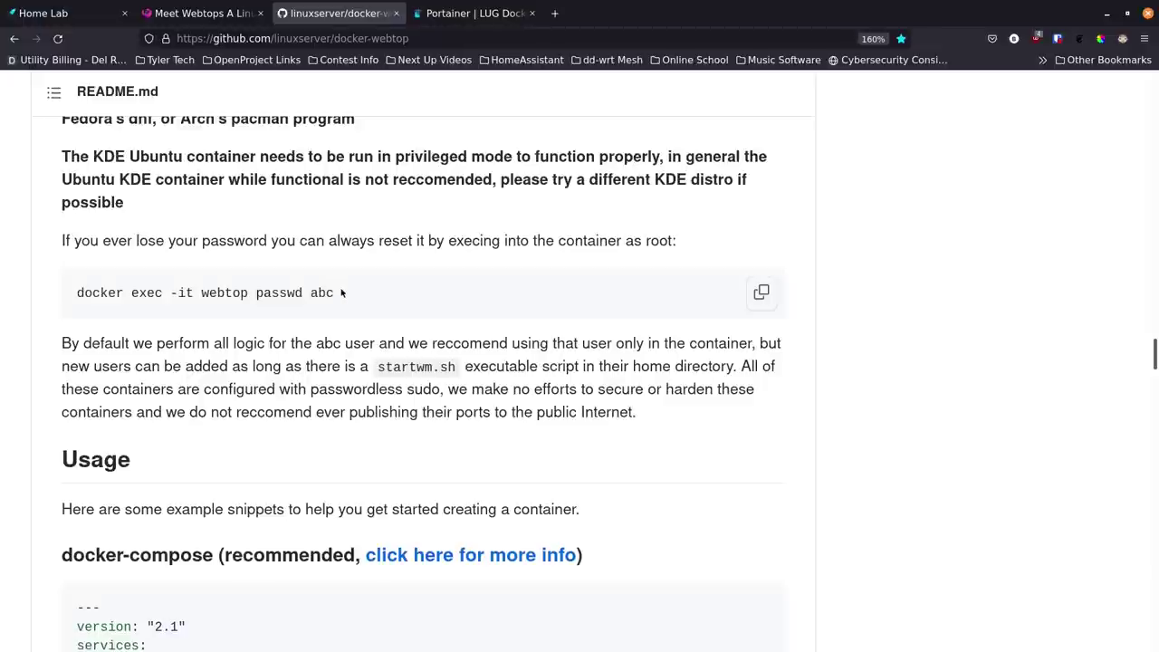
# Step: Select the entire docker-compose example in the Usage section, from the opening dashes through the restart line
pyautogui.scroll(-4, 343, 293)
pyautogui.scroll(-1, 342, 292)
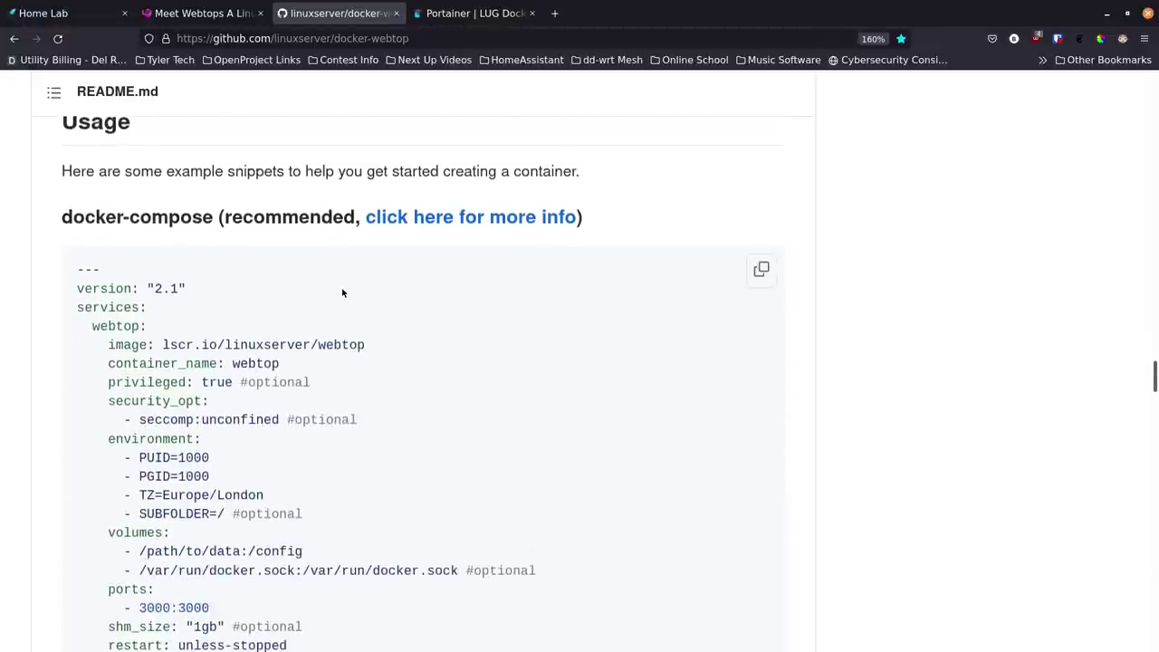
pyautogui.scroll(-5, 216, 266)
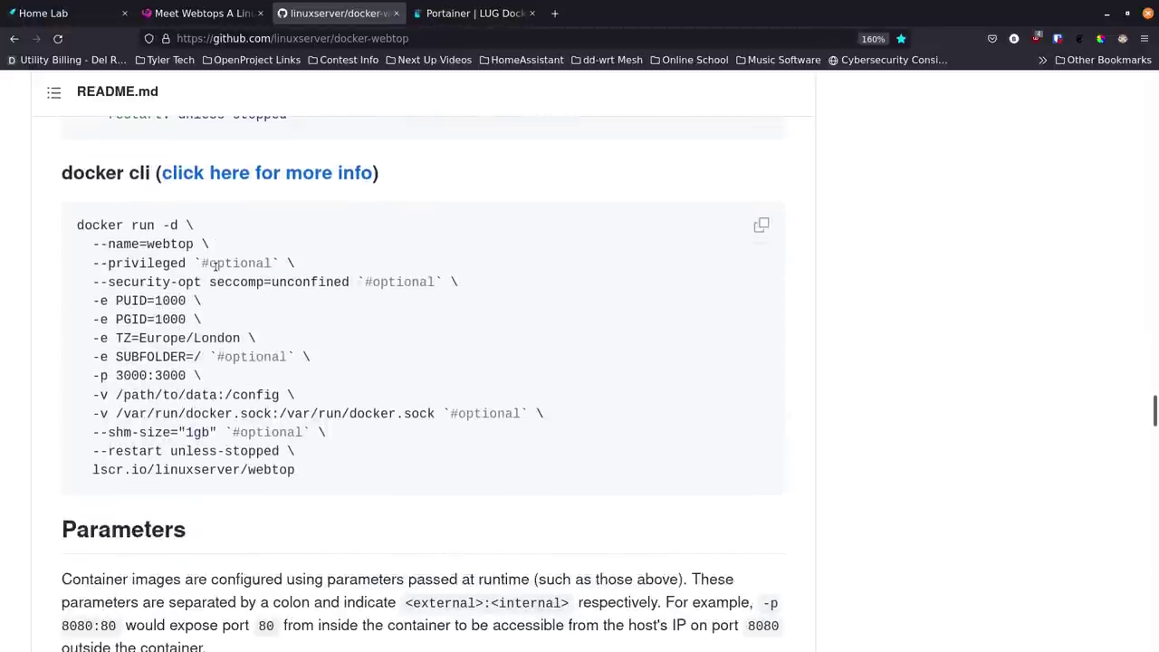
pyautogui.scroll(5, 164, 391)
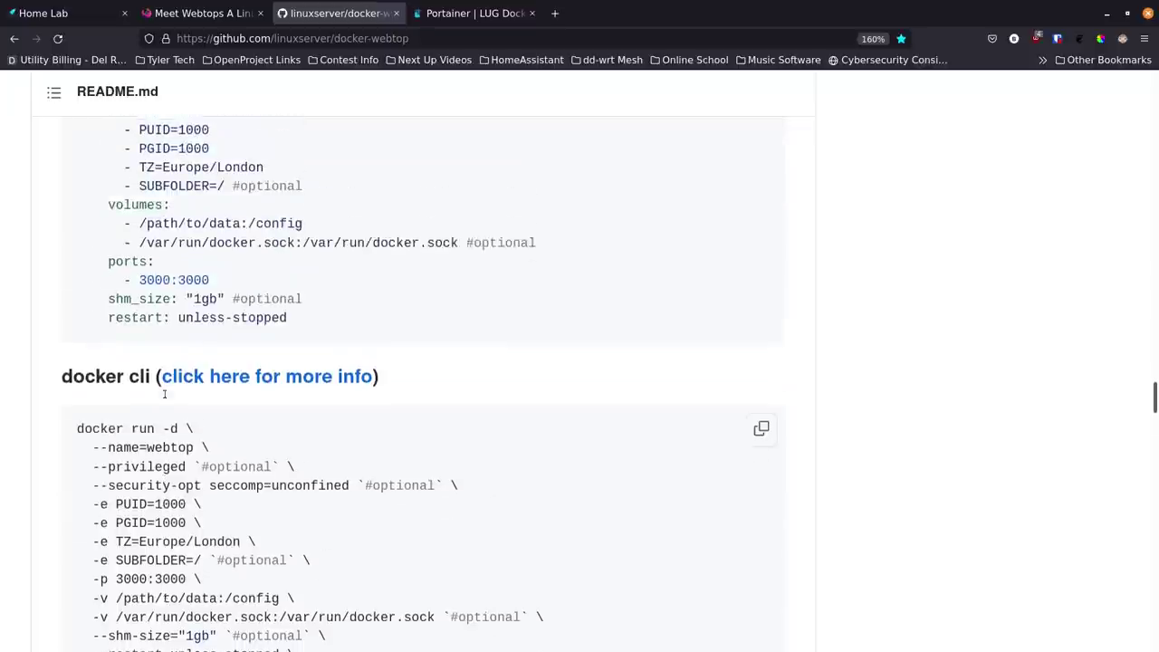
pyautogui.scroll(-1, 164, 391)
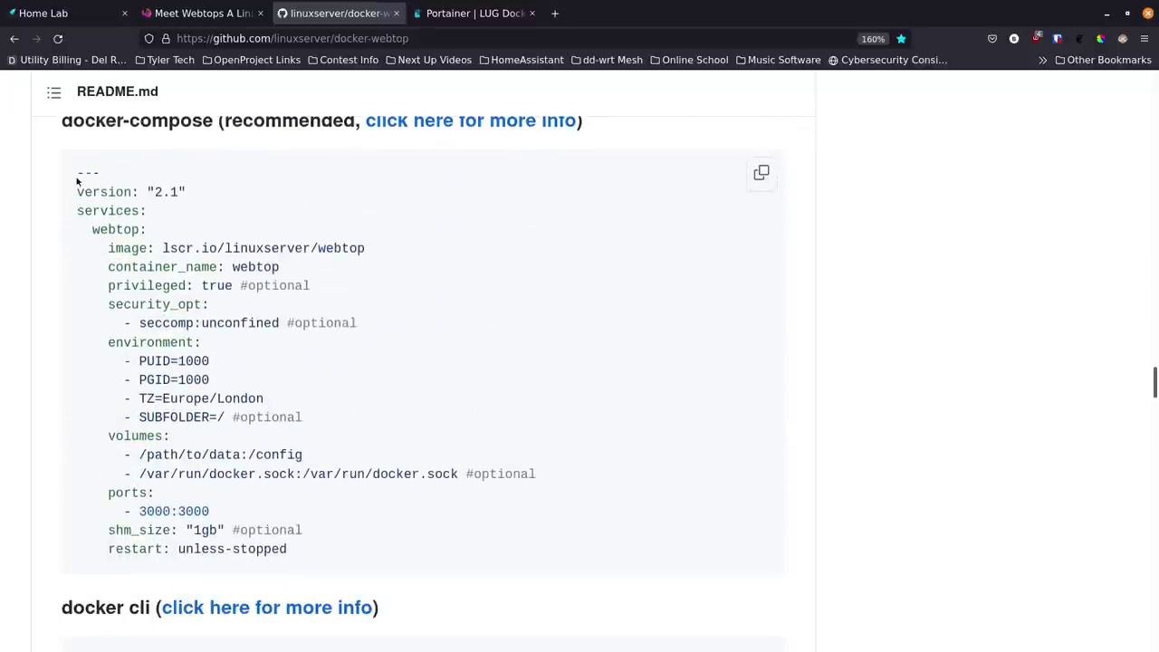
pyautogui.moveTo(77, 174); pyautogui.dragTo(314, 551)
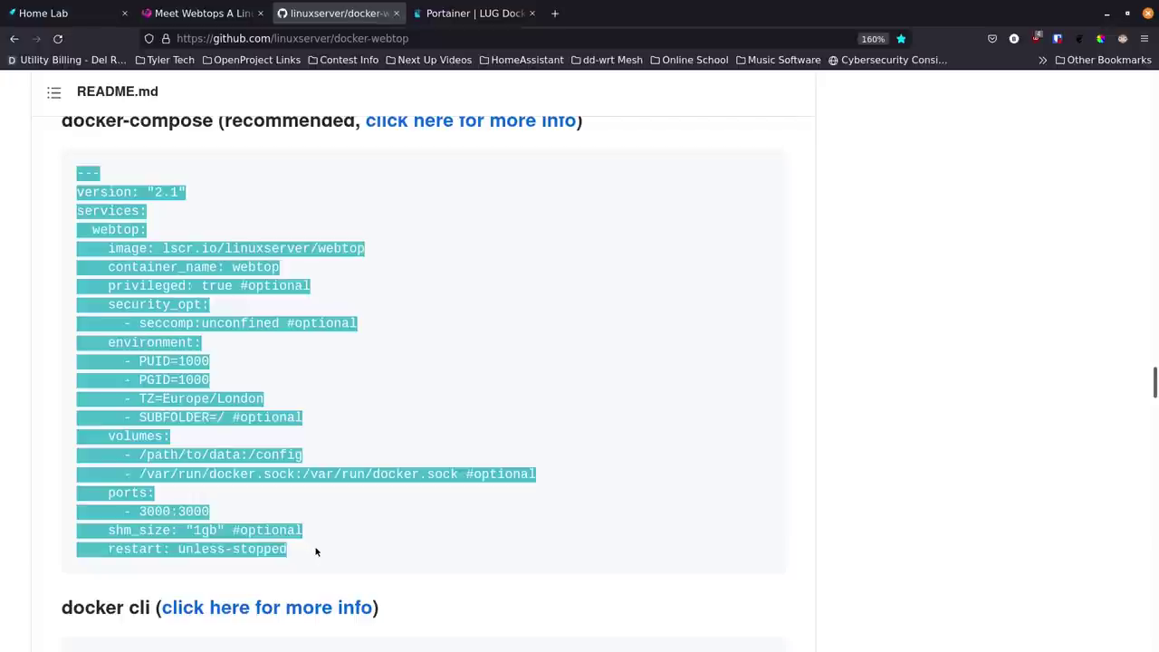
# Step: Switch to Portainer and start creating a new stack in the LUG DOCKER environment
pyautogui.click(462, 14)
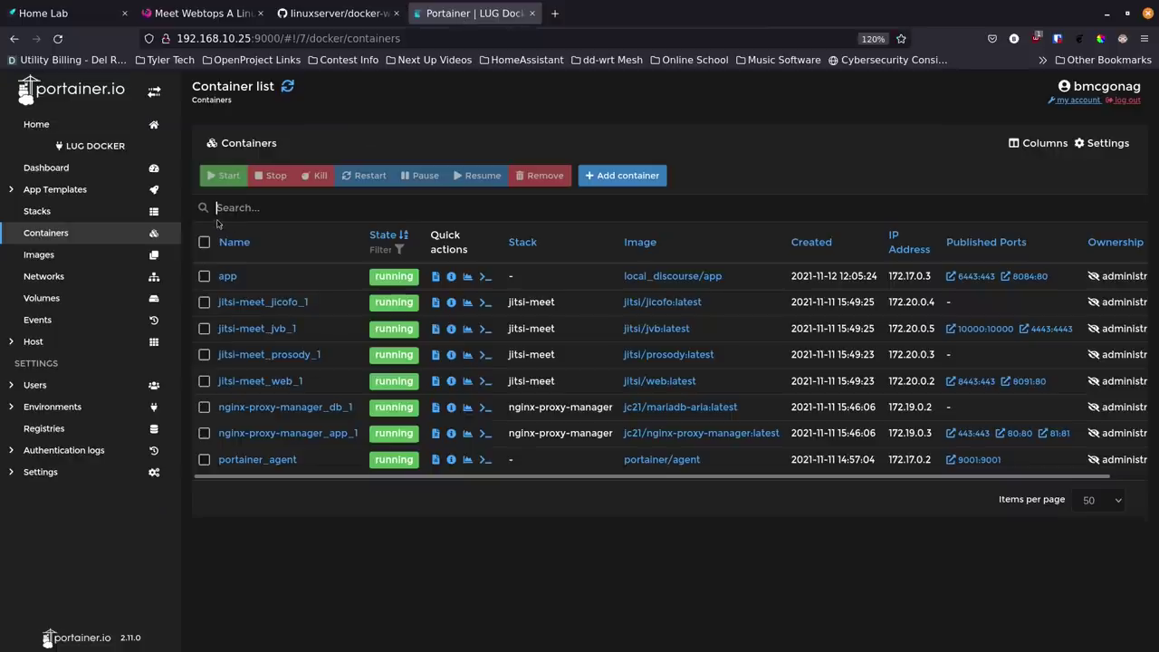
pyautogui.click(70, 214)
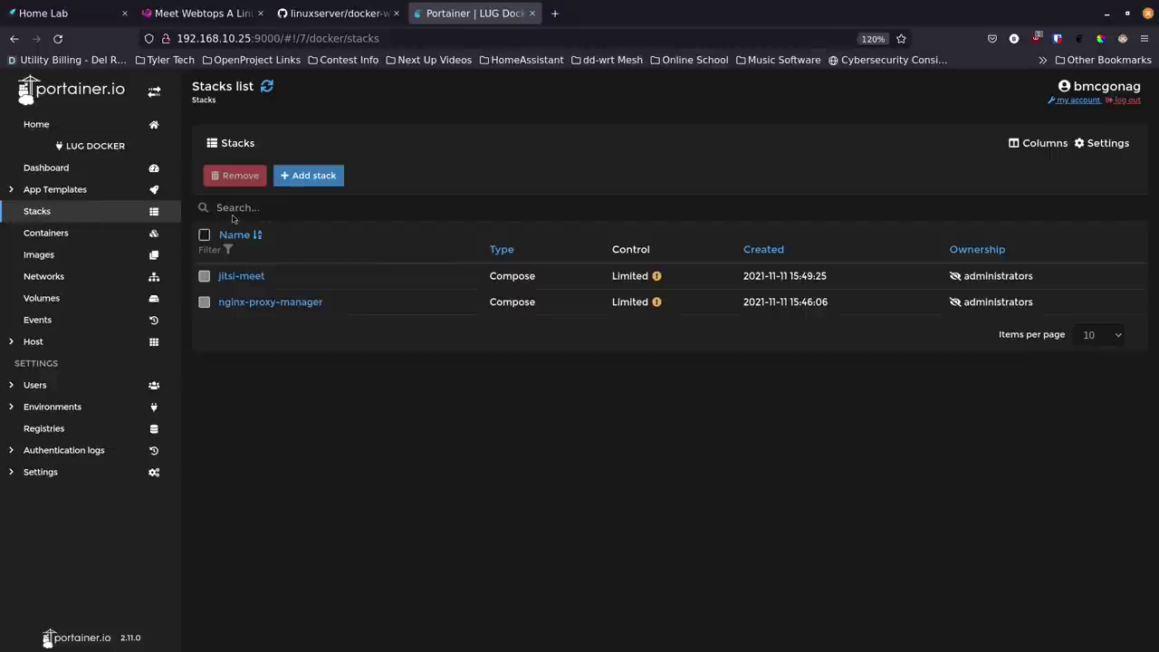
pyautogui.click(307, 176)
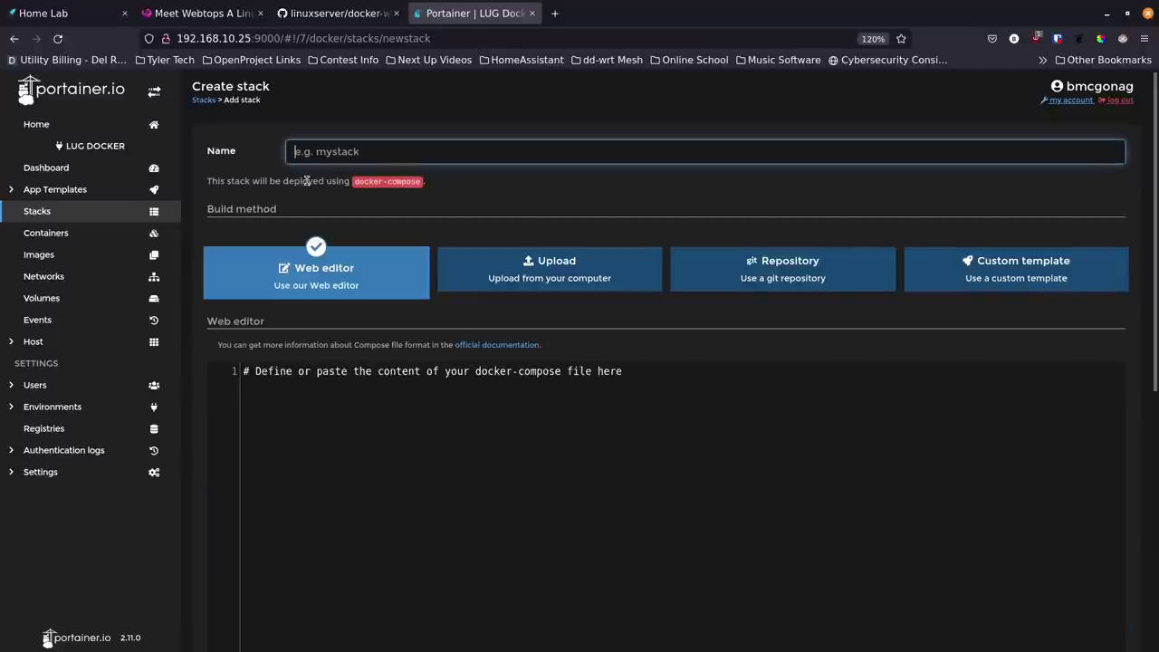
# Step: Name the stack Webtop-latest and paste the copied docker-compose example into the web editor
pyautogui.write('Webtop-')
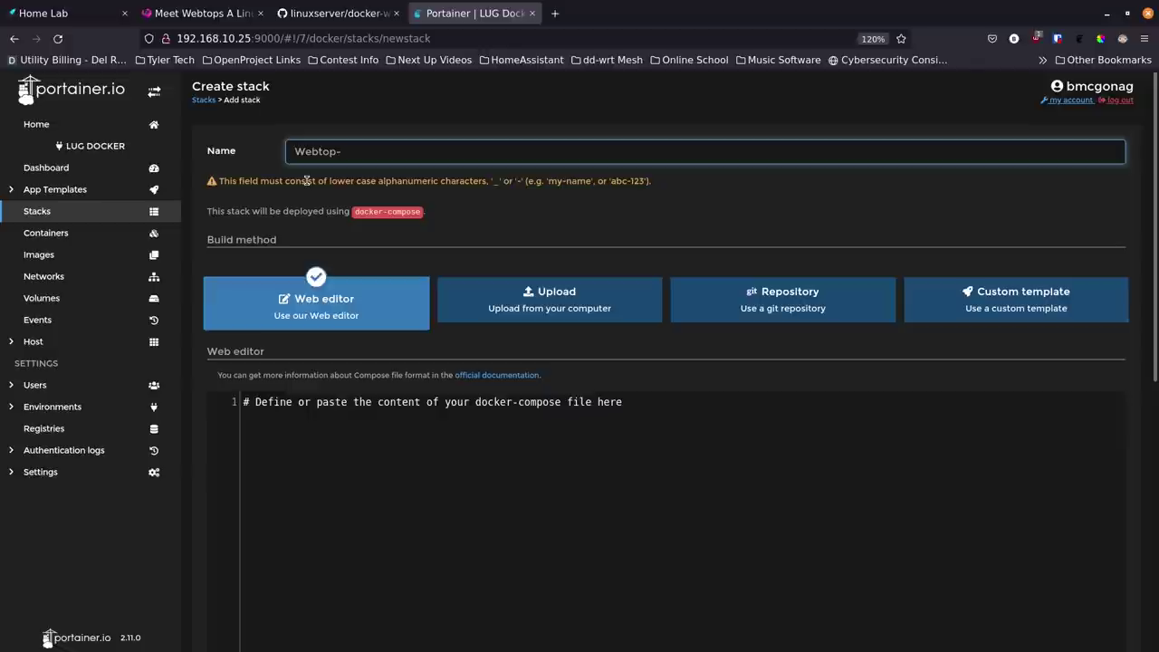
pyautogui.write('latest')
pyautogui.click(317, 421)
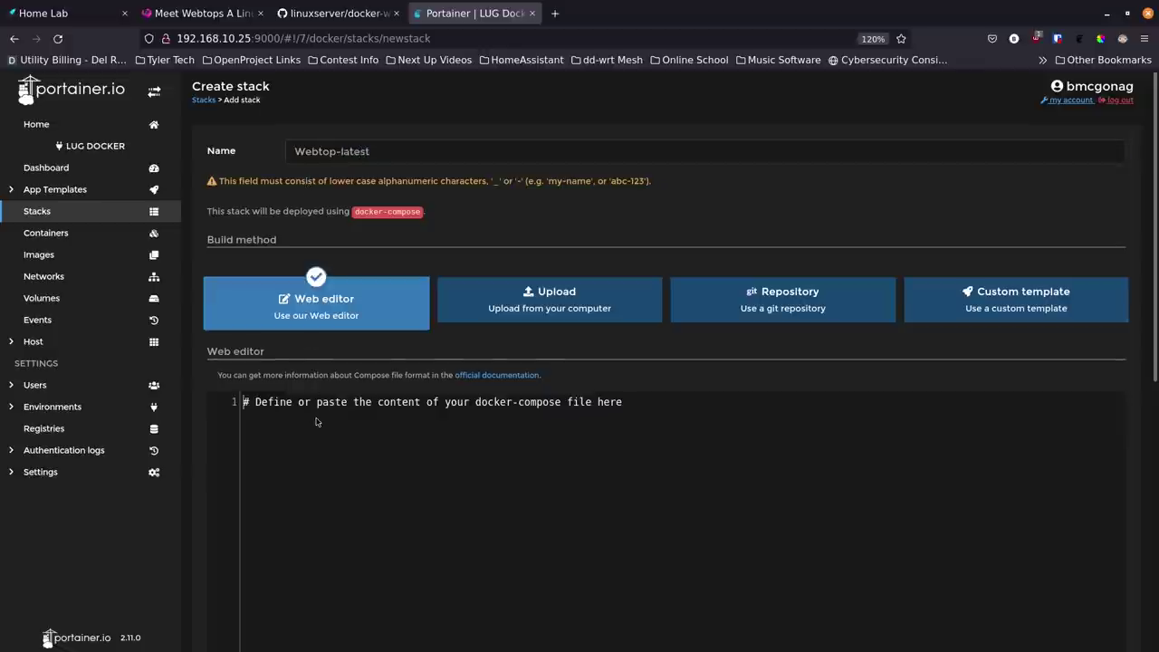
pyautogui.hotkey('ctrl', 'v')
pyautogui.scroll(-5, 299, 407)
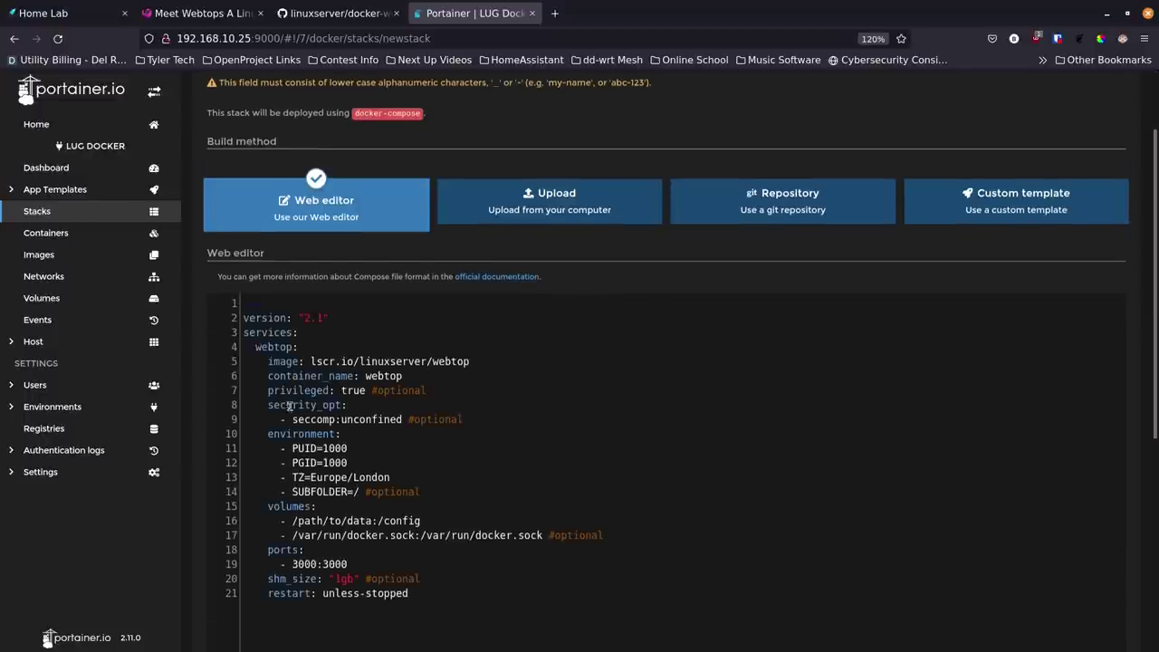
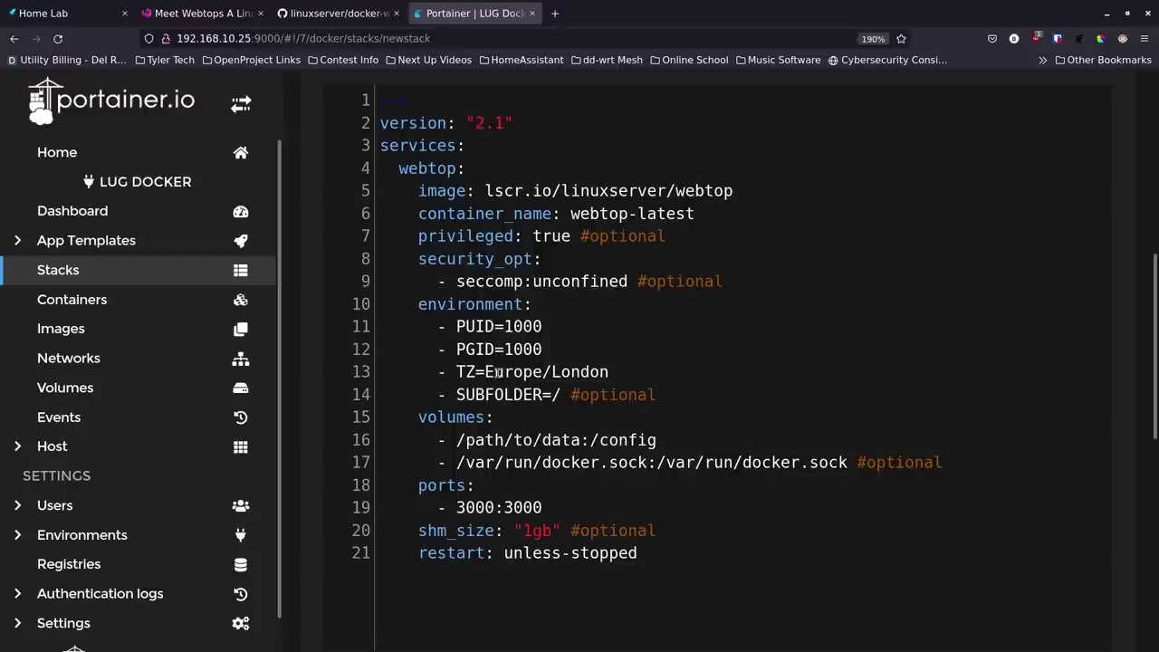
# Step: Set the TZ environment value in the compose file to America/Chicago
pyautogui.moveTo(633, 367); pyautogui.dragTo(488, 376)
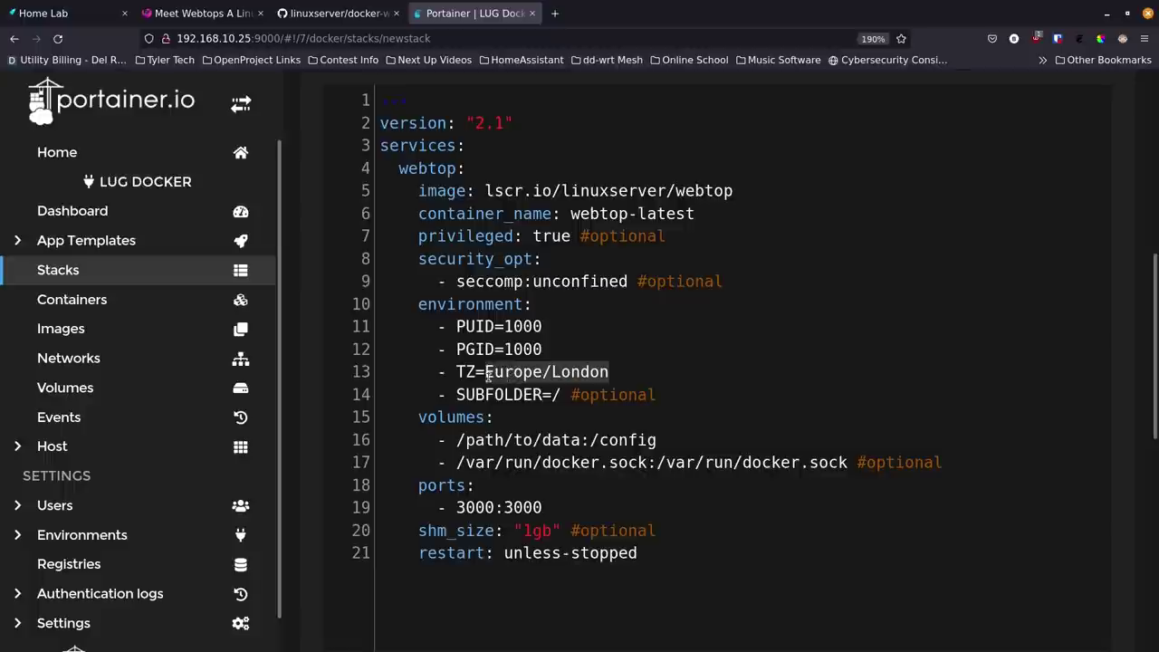
pyautogui.write('America/')
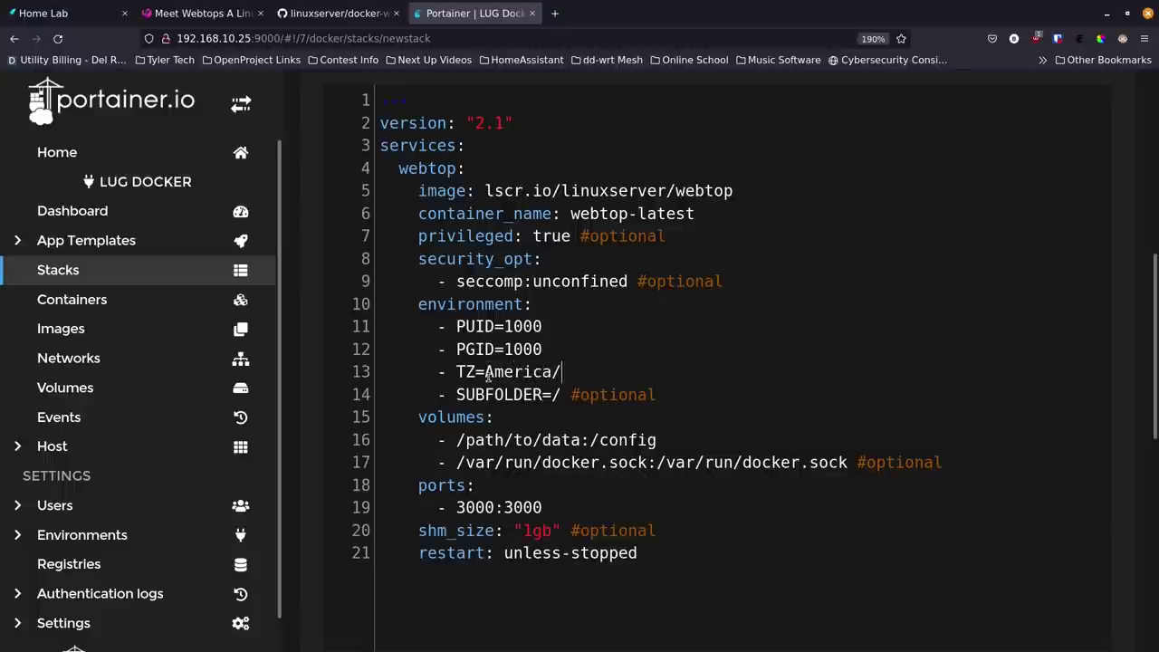
pyautogui.write('Chicago')
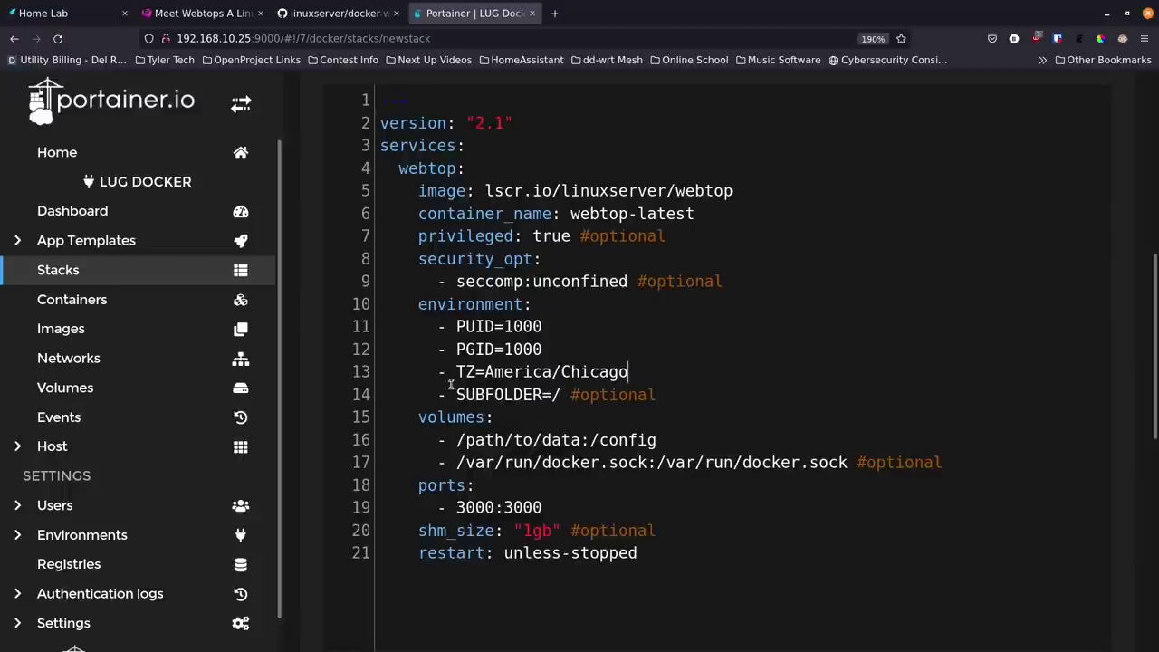
# Step: Replace the host path of the /config volume mapping with ./docker/webtop-latest
pyautogui.scroll(-2, 426, 380)
pyautogui.click(581, 309)
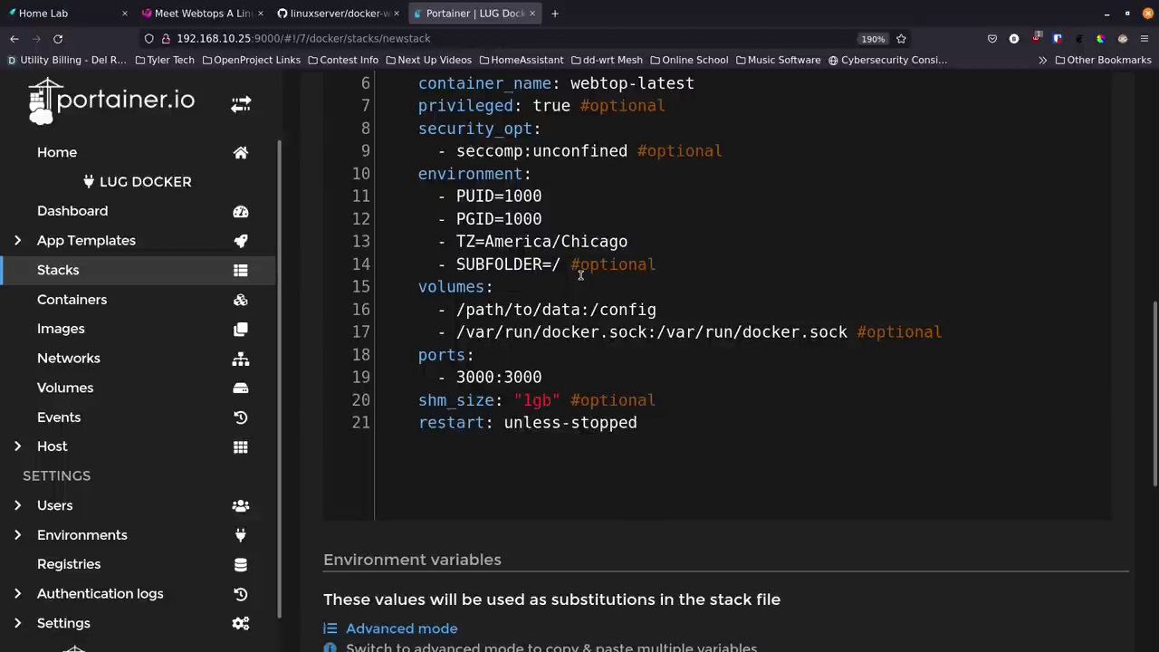
pyautogui.press('BackSpace')
pyautogui.press('BackSpace')
pyautogui.press('BackSpace')
pyautogui.press('BackSpace')
pyautogui.press('BackSpace')
pyautogui.press('BackSpace')
pyautogui.press('BackSpace')
pyautogui.press('BackSpace')
pyautogui.press('BackSpace')
pyautogui.press('BackSpace')
pyautogui.press('BackSpace')
pyautogui.press('BackSpace')
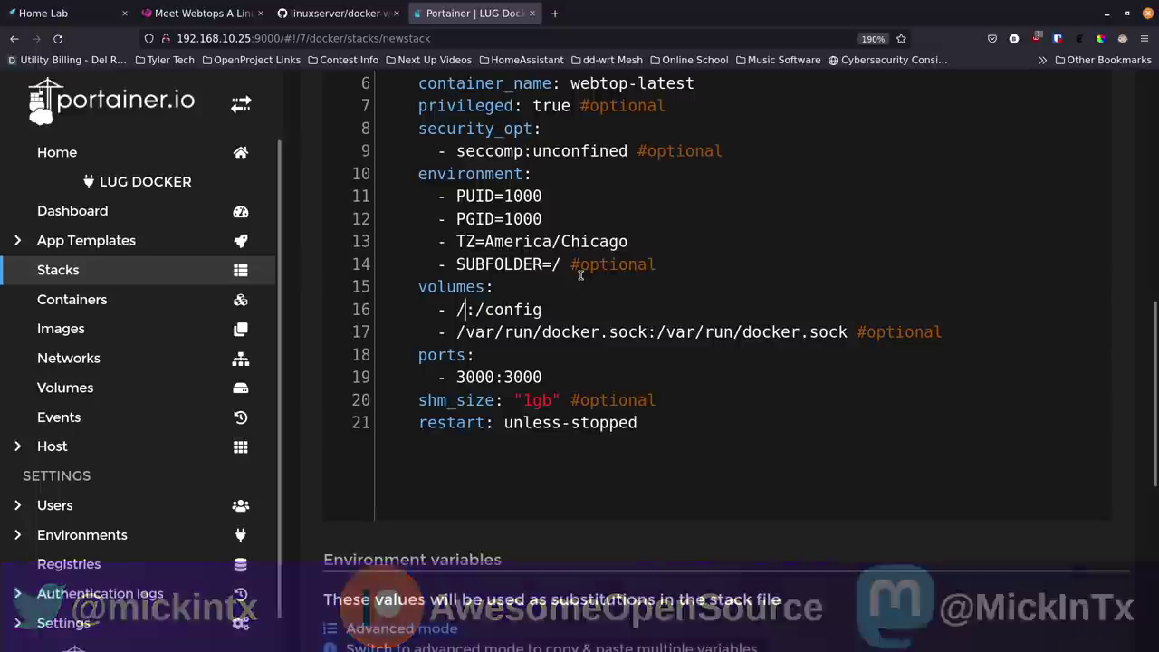
pyautogui.press('BackSpace')
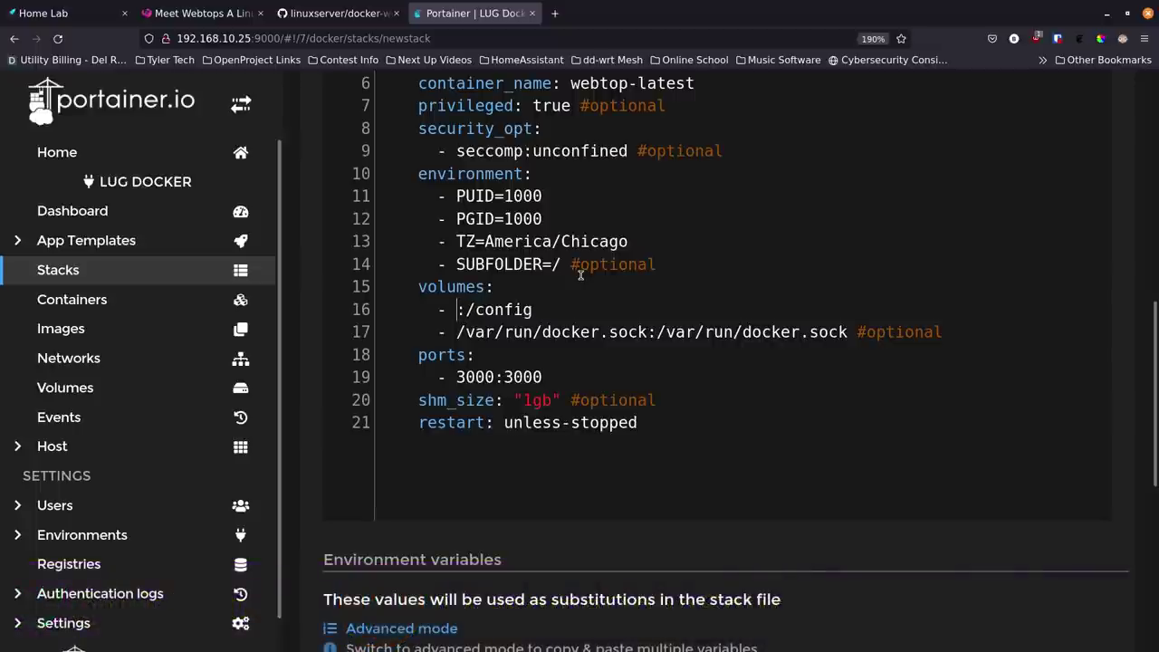
pyautogui.write('./docker/')
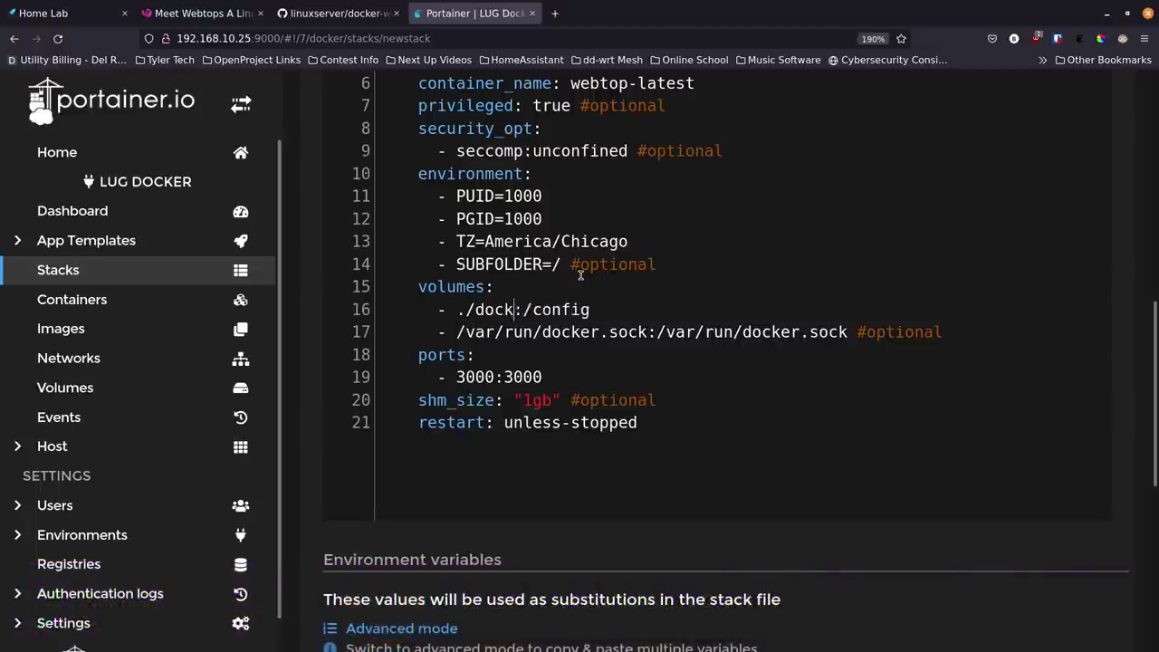
pyautogui.press('BackSpace')
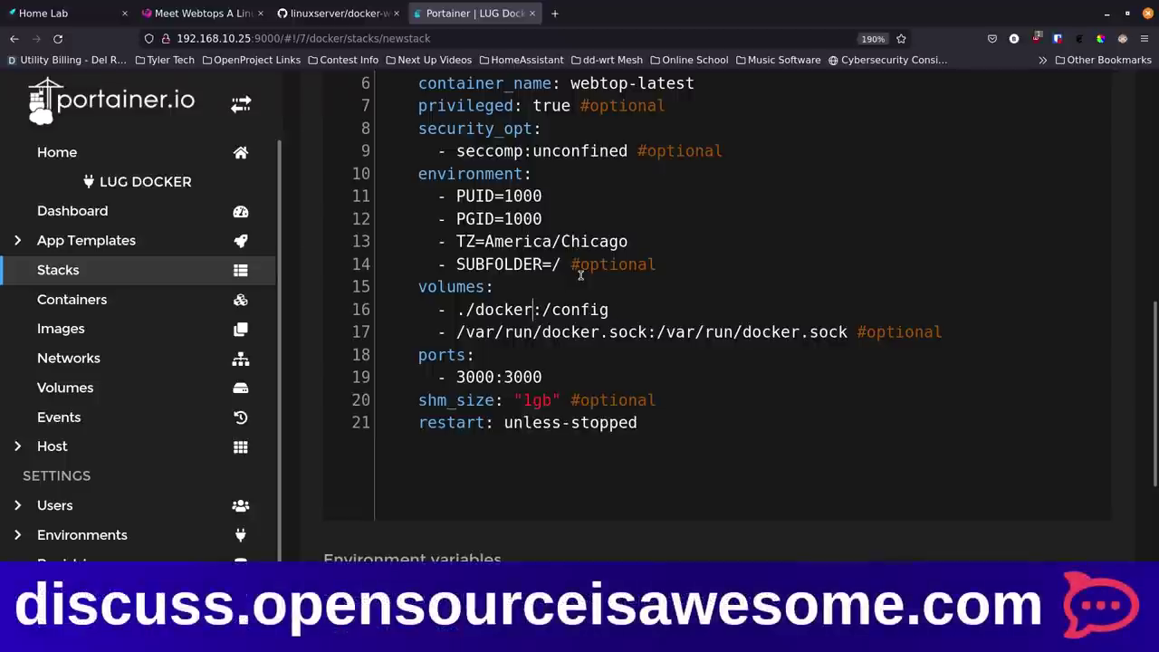
pyautogui.write('/')
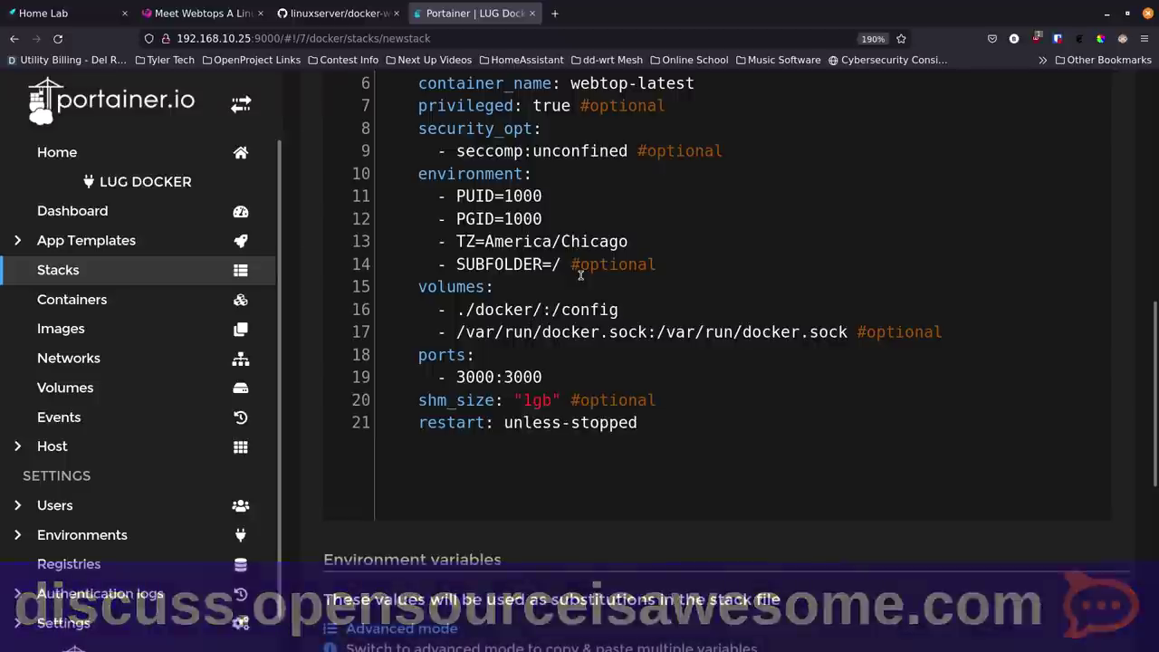
pyautogui.write('webtop-')
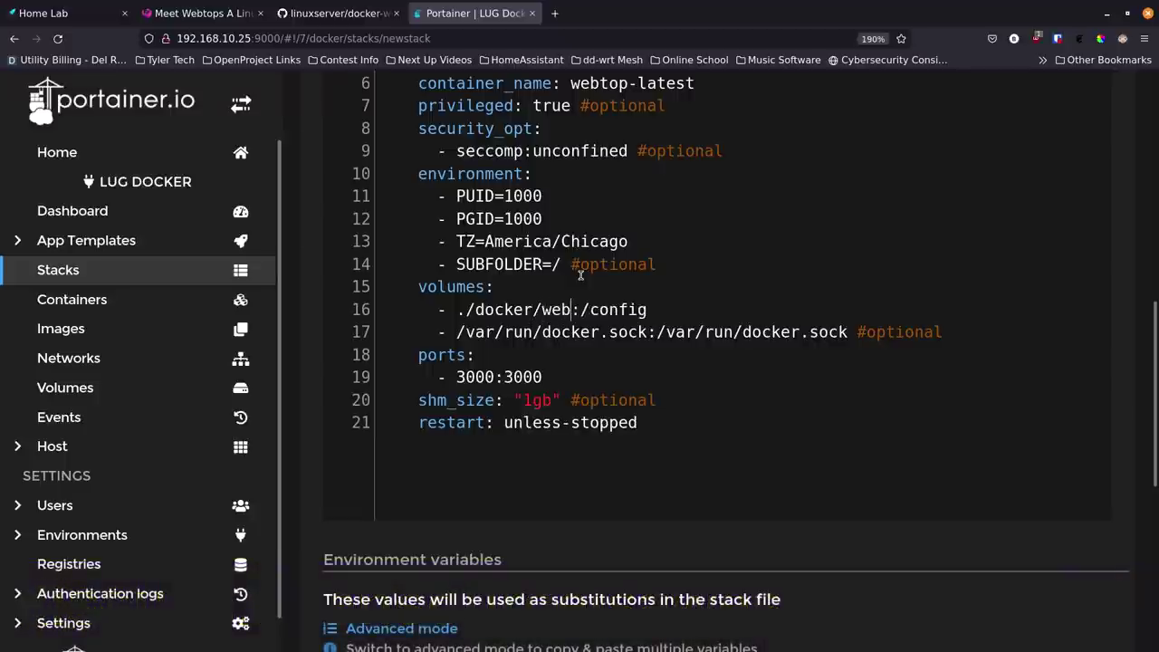
pyautogui.write('latest')
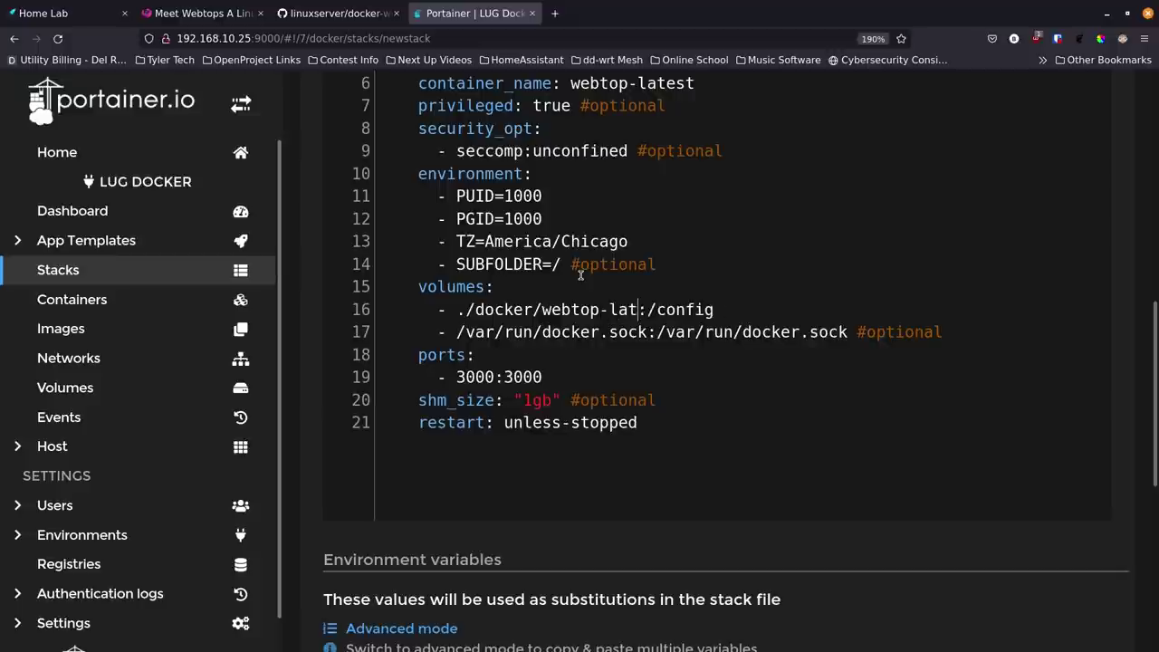
# Step: Set the host side of the port mapping to 3020, keeping container port 3000
pyautogui.press('Down')
pyautogui.press('Left')
pyautogui.press('Left')
pyautogui.press('Left')
pyautogui.press('Left')
pyautogui.press('Left')
pyautogui.press('Left')
pyautogui.press('Left')
pyautogui.press('Left')
pyautogui.press('Left')
pyautogui.press('Left')
pyautogui.press('Left')
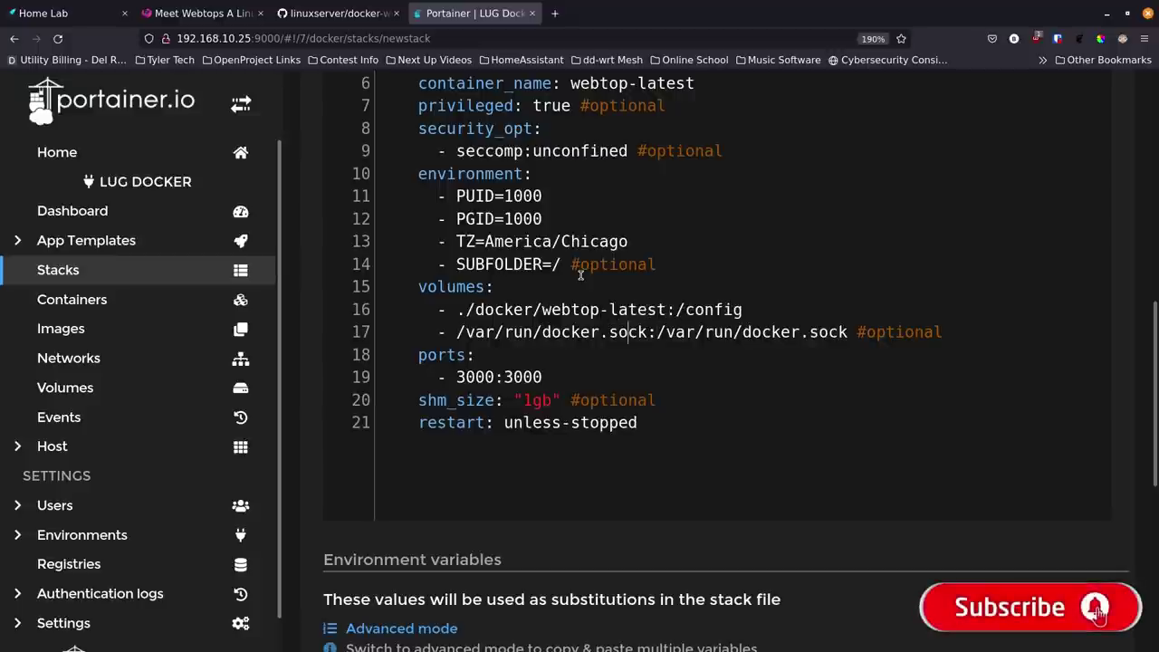
pyautogui.press('Right')
pyautogui.press('Right')
pyautogui.press('Right')
pyautogui.press('Right')
pyautogui.press('Right')
pyautogui.press('Right')
pyautogui.press('Right')
pyautogui.press('Right')
pyautogui.press('Right')
pyautogui.press('Right')
pyautogui.press('Down')
pyautogui.press('Down')
pyautogui.press('Left')
pyautogui.press('Left')
pyautogui.press('Left')
pyautogui.press('Left')
pyautogui.press('Left')
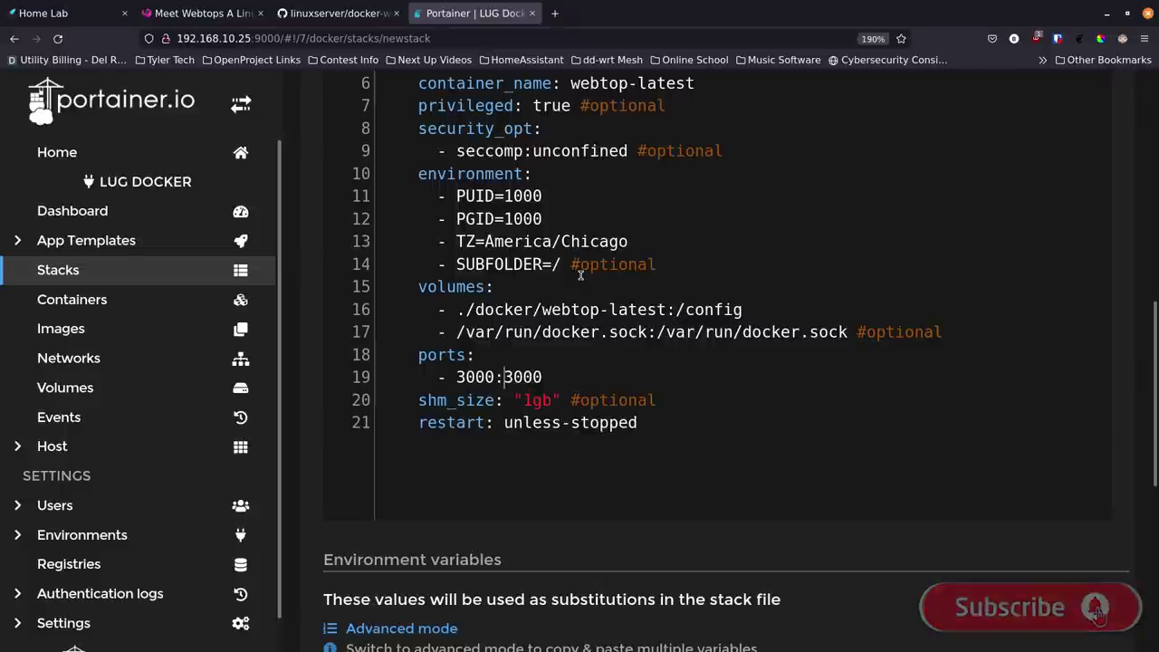
pyautogui.press('BackSpace')
pyautogui.press('BackSpace')
pyautogui.press('BackSpace')
pyautogui.write('020')
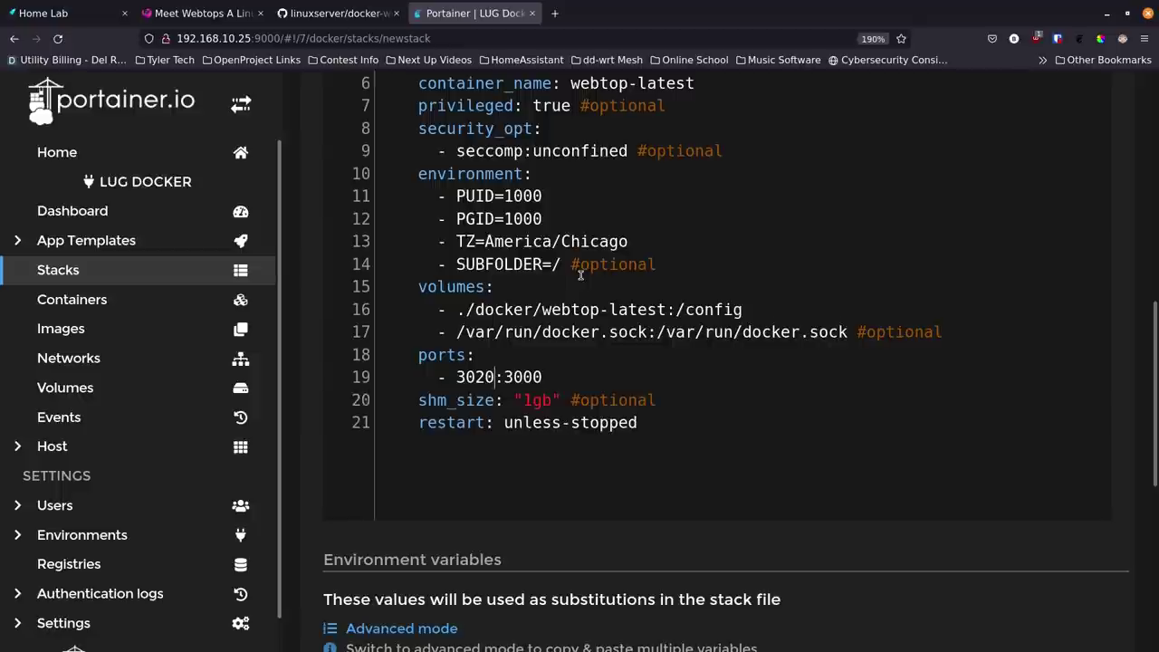
pyautogui.press('Right')
pyautogui.press('Right')
pyautogui.press('Right')
pyautogui.press('Right')
# Step: Switch to the server's terminal and list the contents of the home directory
pyautogui.moveTo(529, 638)
pyautogui.hotkey('ctrl', 'space')
pyautogui.write('t')
pyautogui.press('Return')
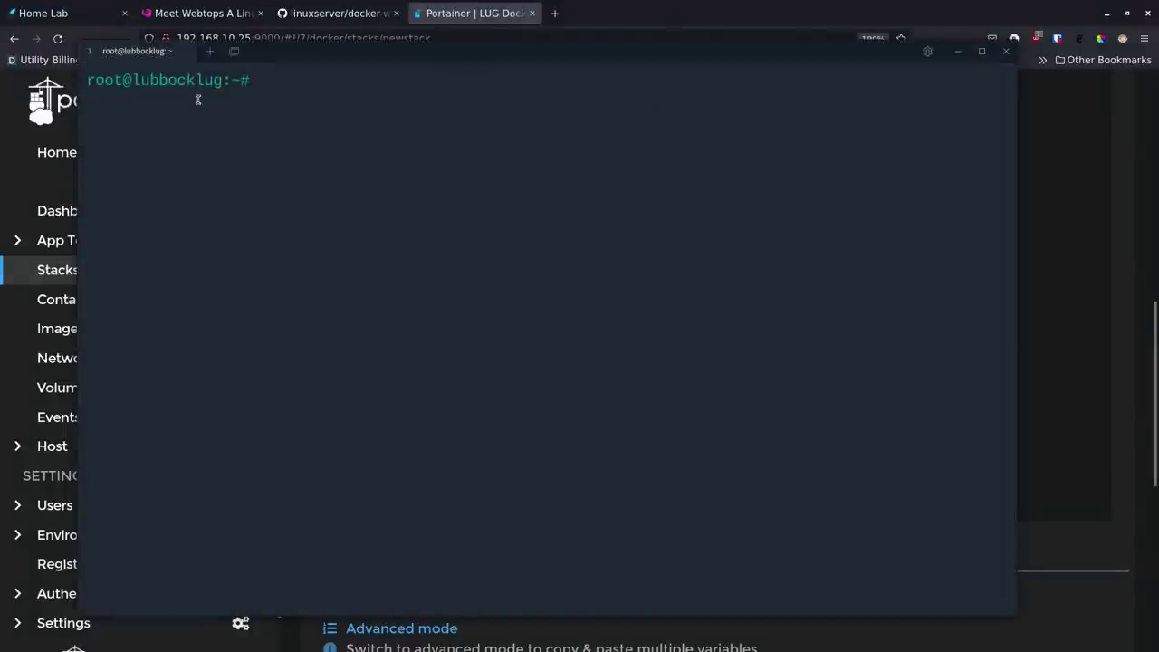
pyautogui.write('ls')
pyautogui.press('Return')
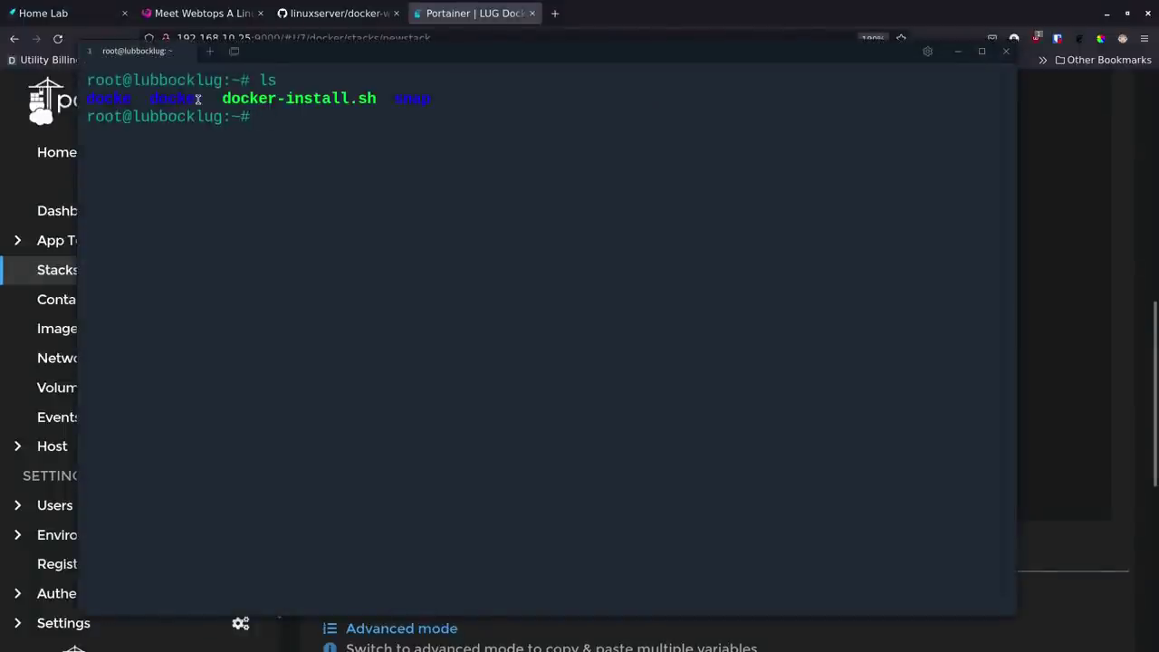
# Step: Enter the docker folder, create a directory named webtop-latest in it, and clear the terminal
pyautogui.write('cd docke')
pyautogui.write('r')
pyautogui.press('Return')
pyautogui.write('mkdir ')
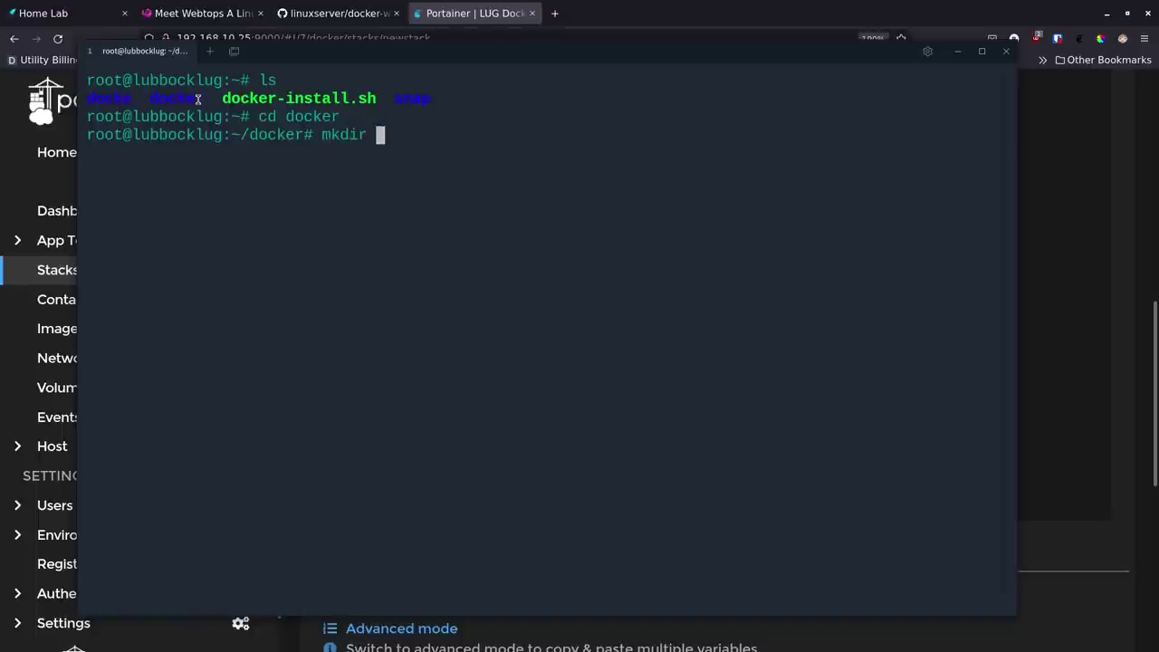
pyautogui.write('webtop-latest')
pyautogui.press('Return')
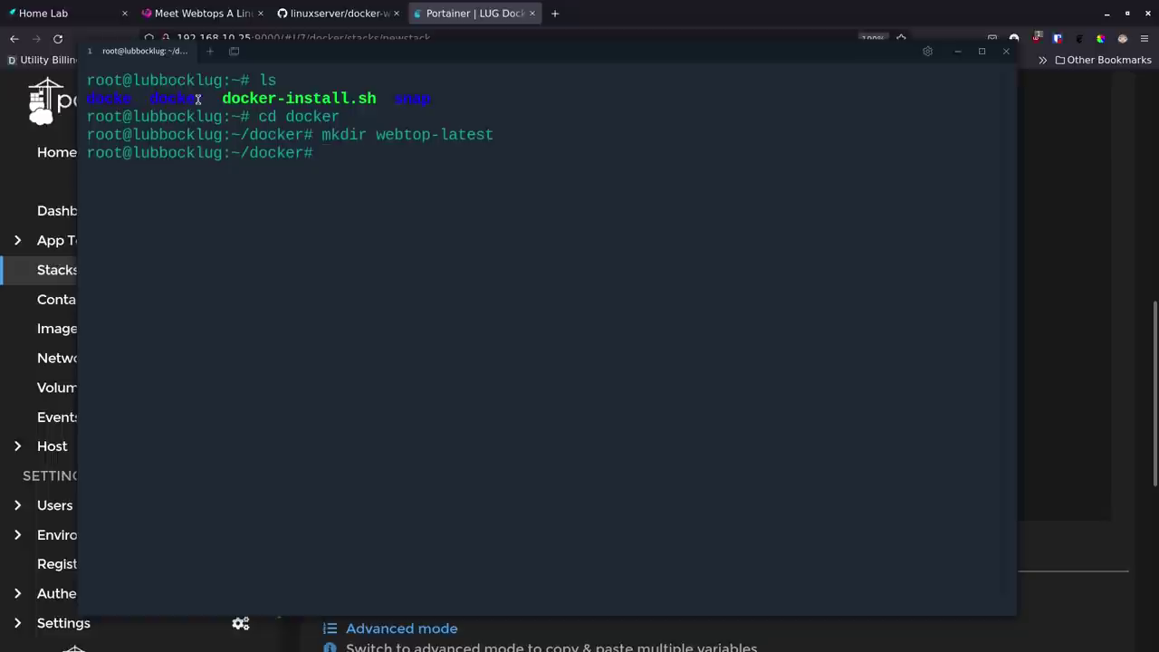
pyautogui.write('clear')
pyautogui.press('Return')
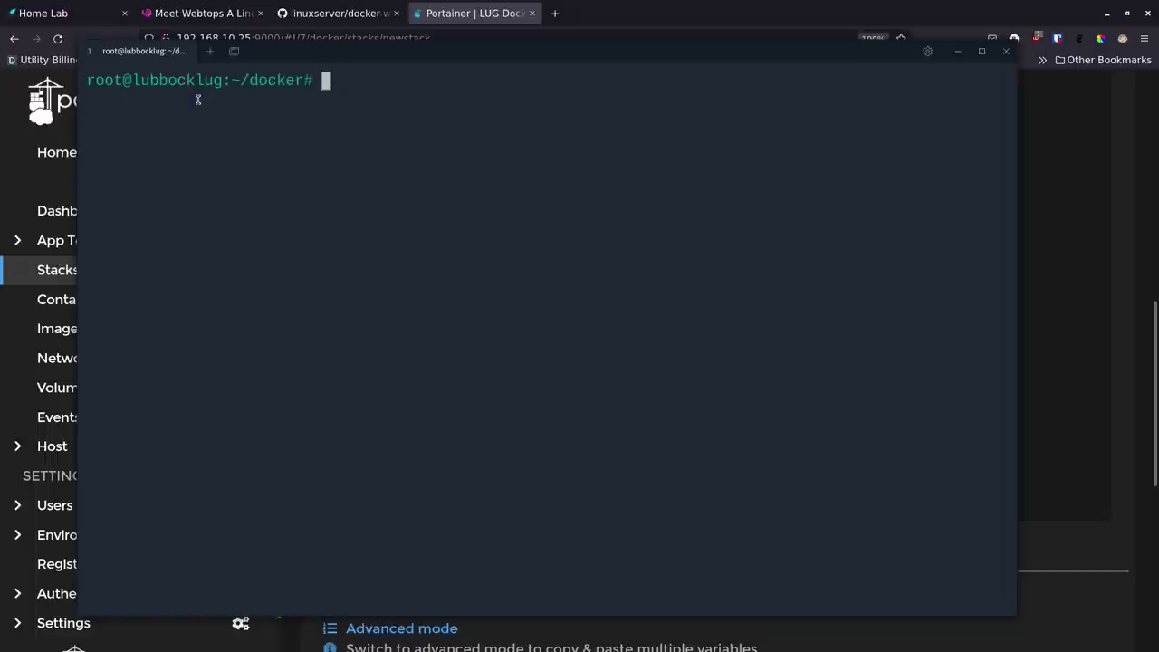
# Step: Return to Portainer and copy the compose text from the version line through the restart line
pyautogui.press('F12')
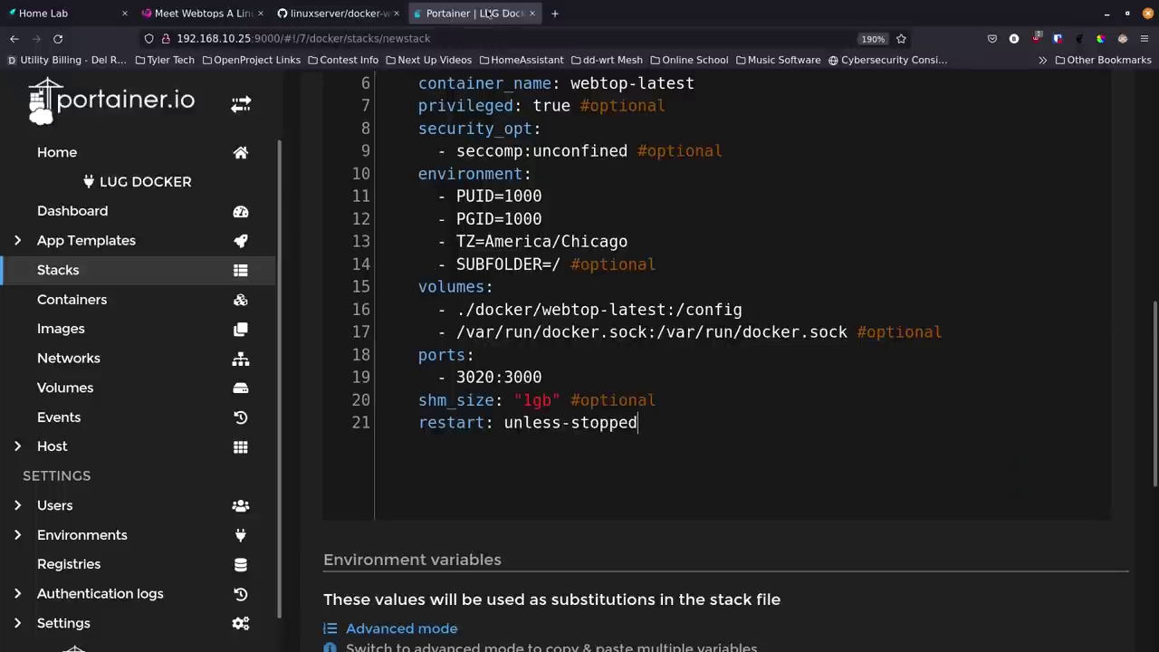
pyautogui.moveTo(411, 644)
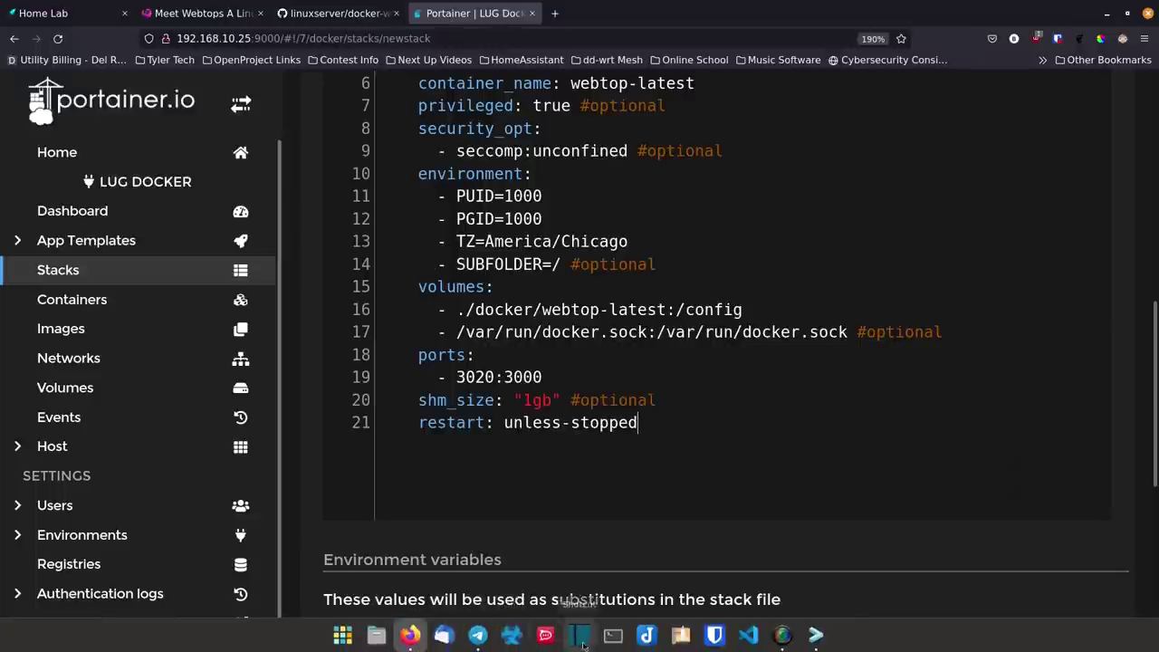
pyautogui.moveTo(640, 423); pyautogui.dragTo(391, 115)
pyautogui.hotkey('ctrl', 'c')
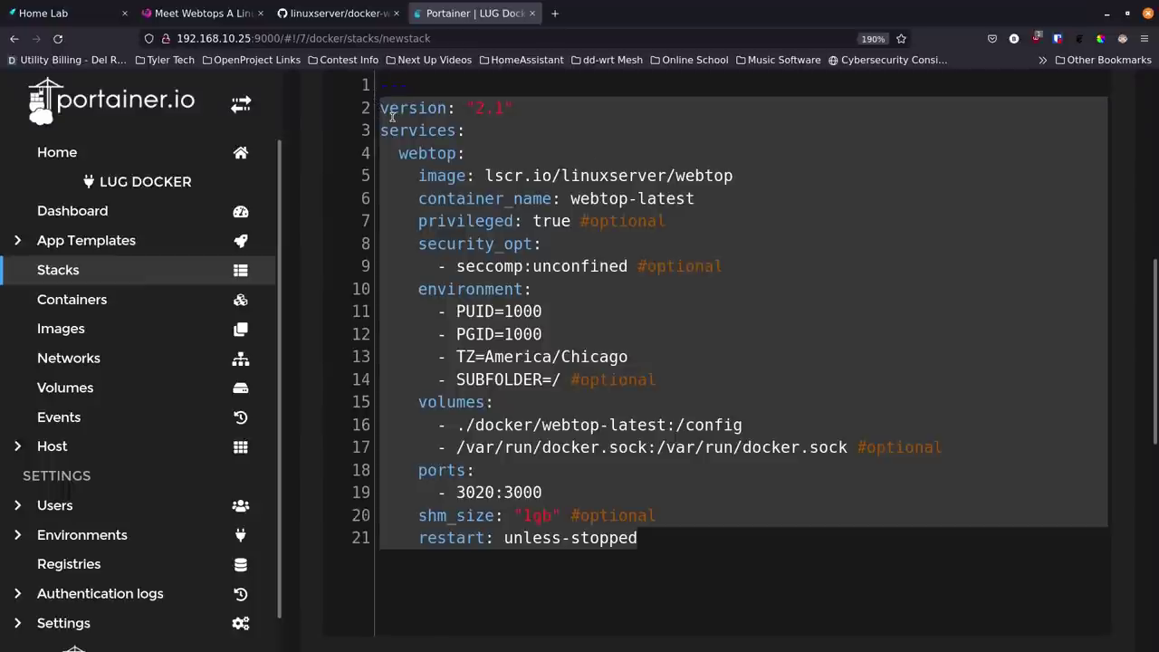
# Step: Switch back to the terminal, enter the webtop-latest folder and open a new docker-compose.yml in nano
pyautogui.moveTo(413, 644)
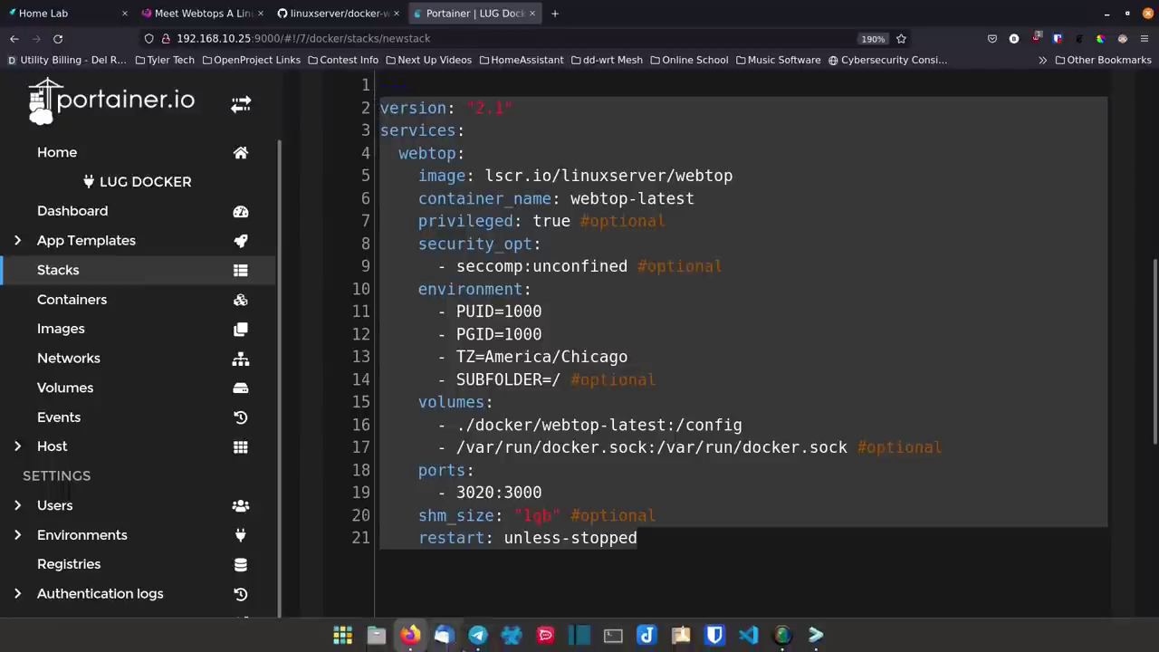
pyautogui.click(815, 635)
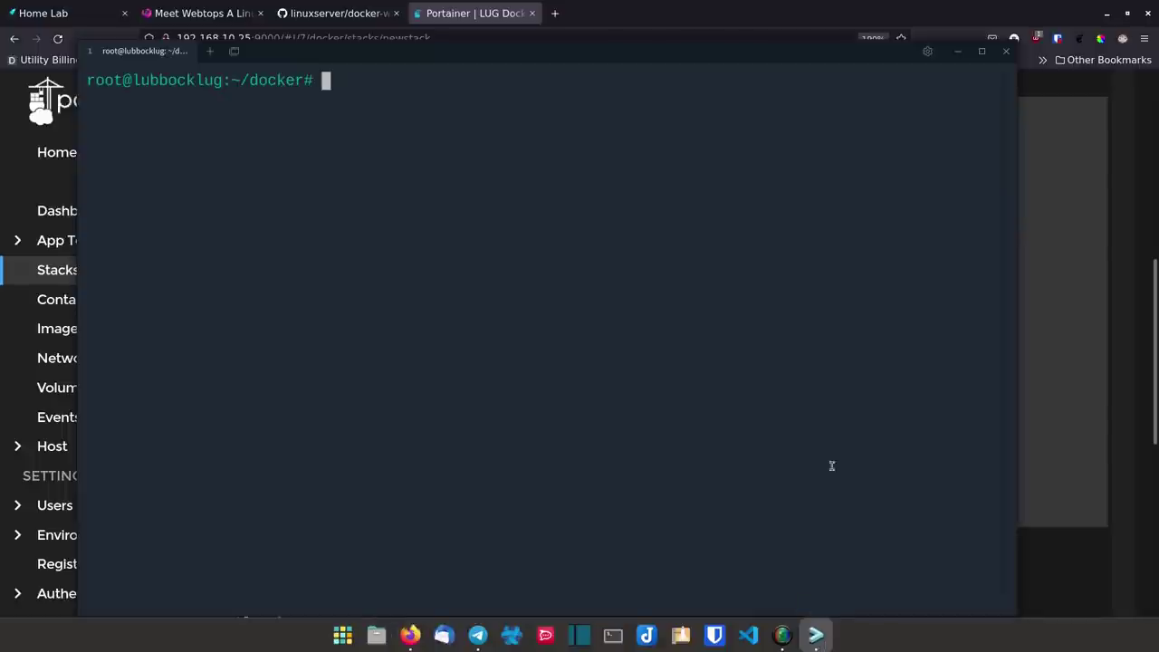
pyautogui.write('cd webt')
pyautogui.press('Tab')
pyautogui.press('Return')
pyautogui.write('nano docker-')
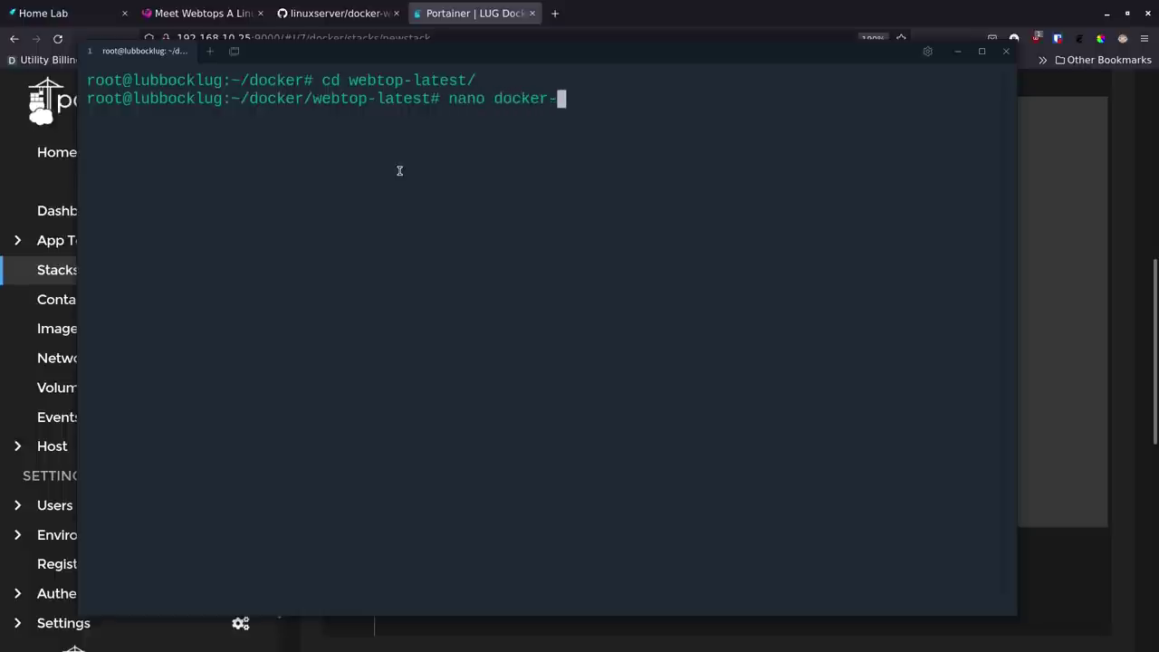
pyautogui.write('compose.yml')
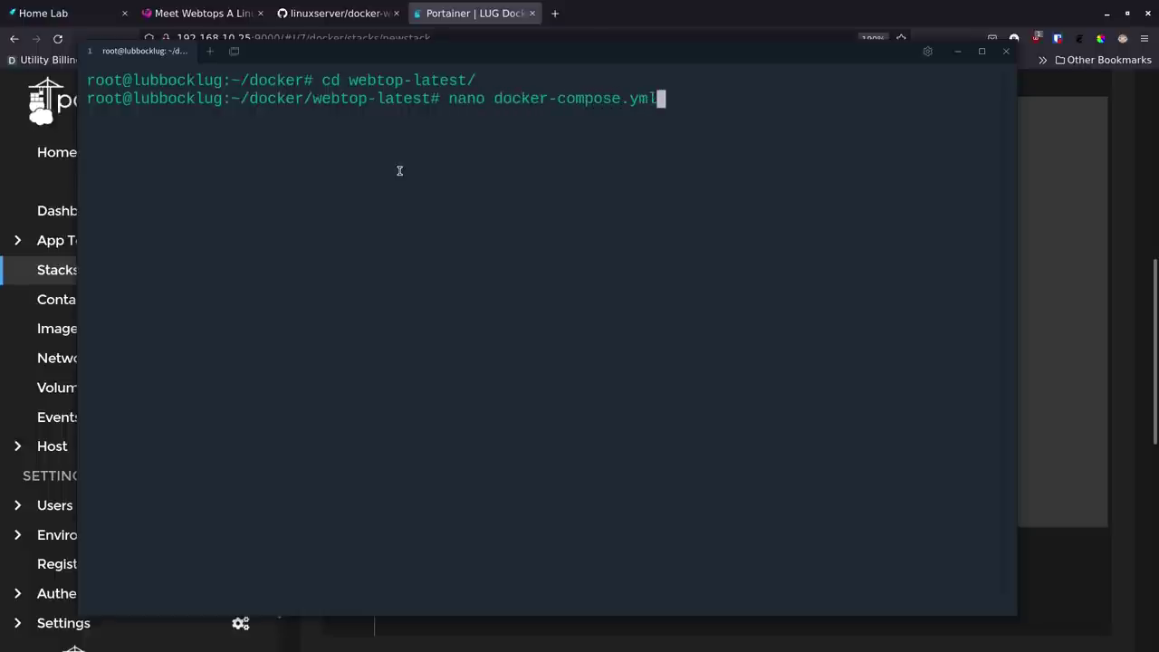
pyautogui.press('Return')
# Step: Paste the copied compose text into docker-compose.yml, save and exit nano, and list the folder to check the file
pyautogui.hotkey('ctrl', 'shift', 'v')
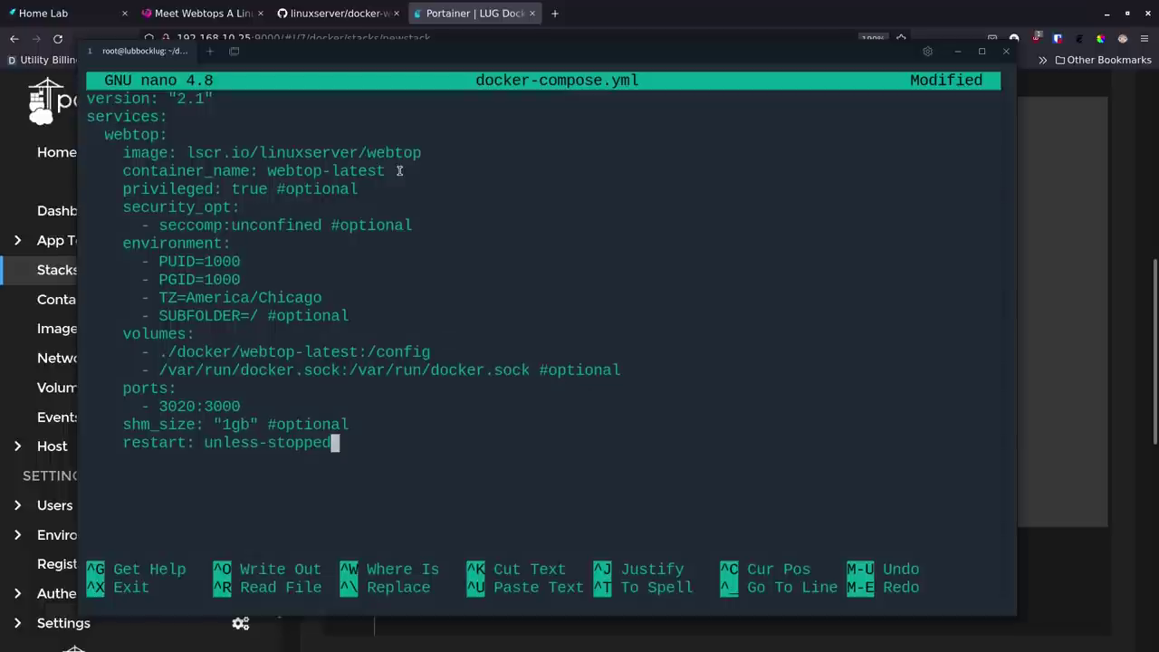
pyautogui.hotkey('ctrl', 'o')
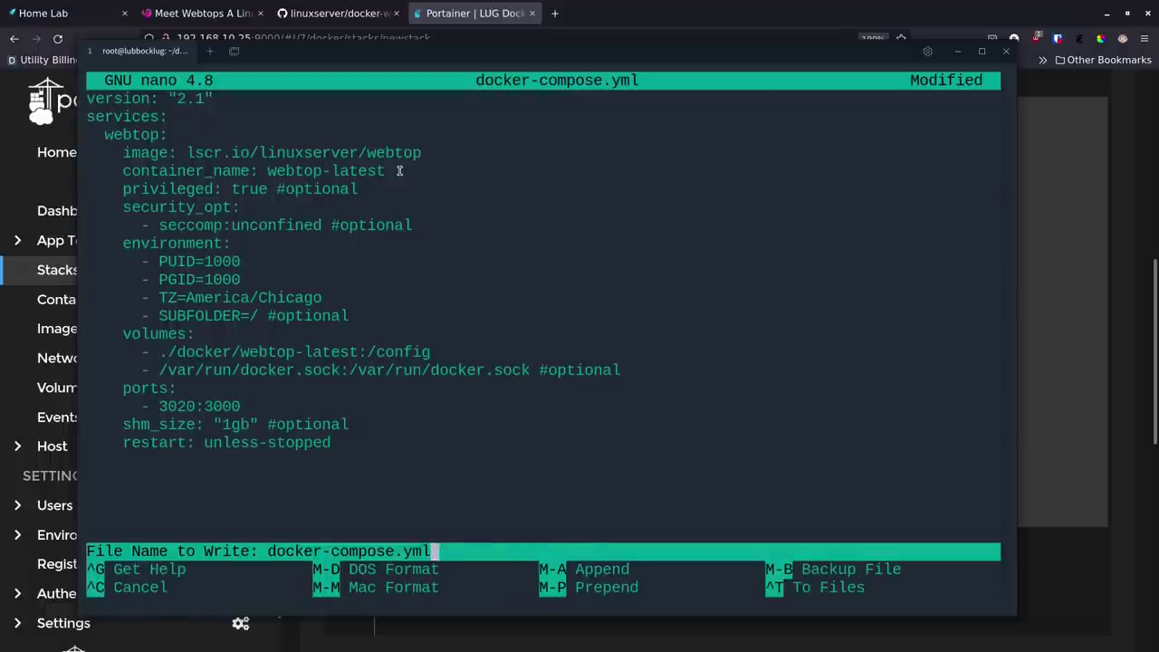
pyautogui.press('Return')
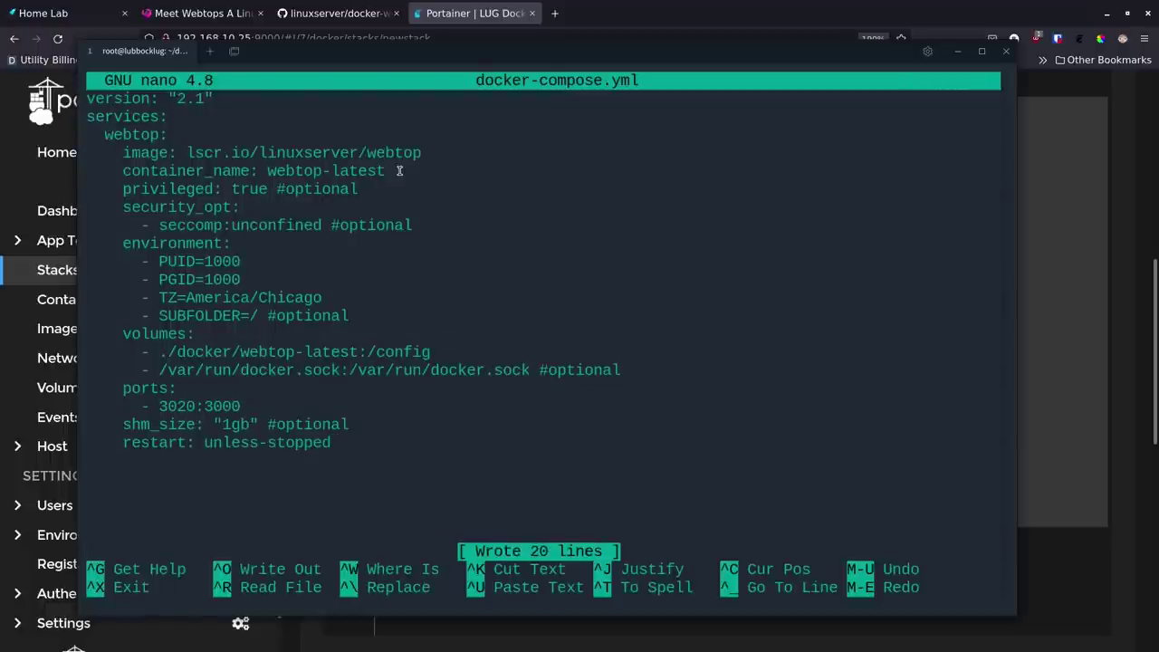
pyautogui.hotkey('ctrl', 'x')
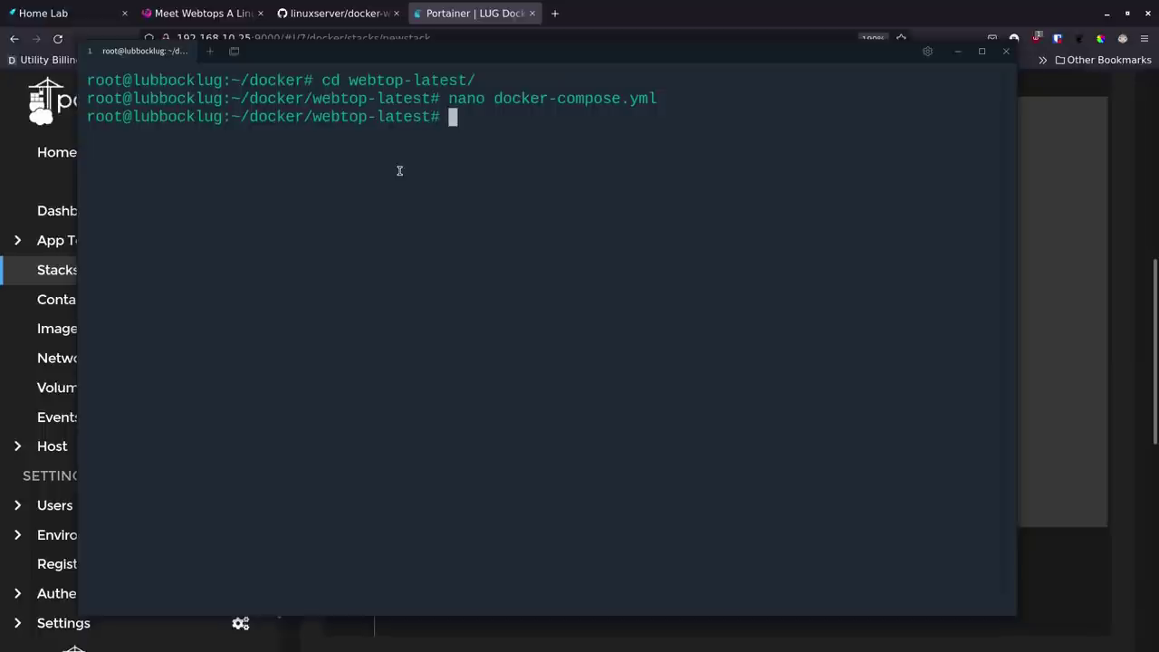
pyautogui.write('ls')
pyautogui.press('Return')
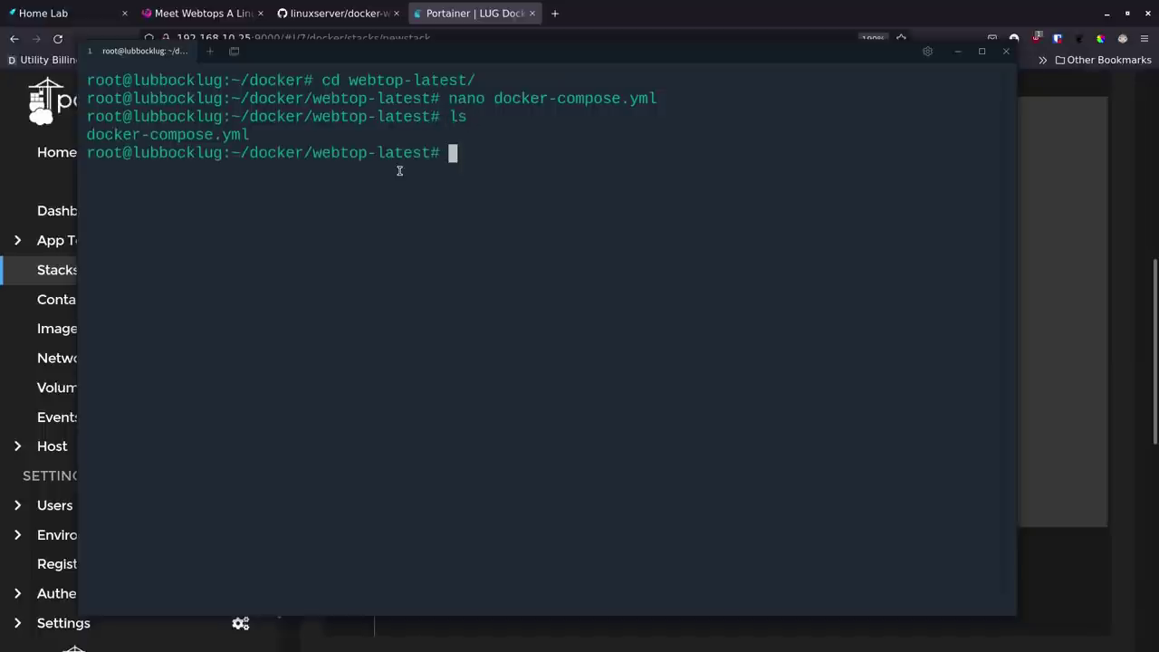
# Step: Write the command docker-compose up -d at the prompt in the webtop-latest folder without running it
pyautogui.write('docker-compso')
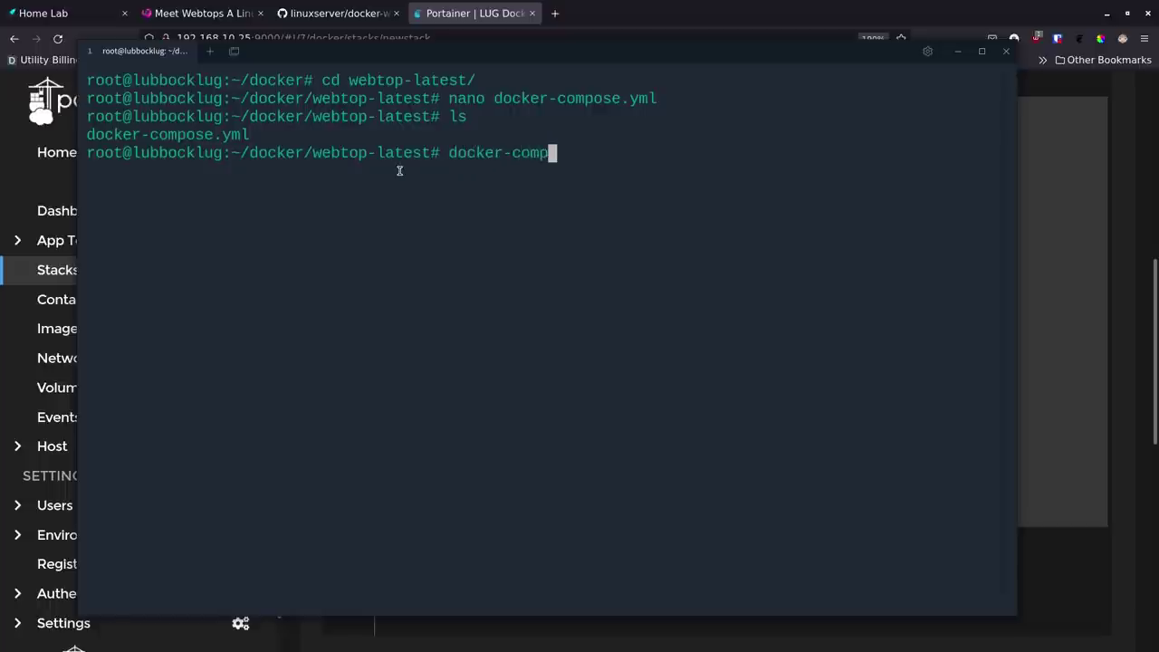
pyautogui.press('BackSpace')
pyautogui.press('BackSpace')
pyautogui.write('ose up -d')
# Step: Switch back to Portainer and change the new stack's name to lowercase webtop-latest
pyautogui.click(461, 13)
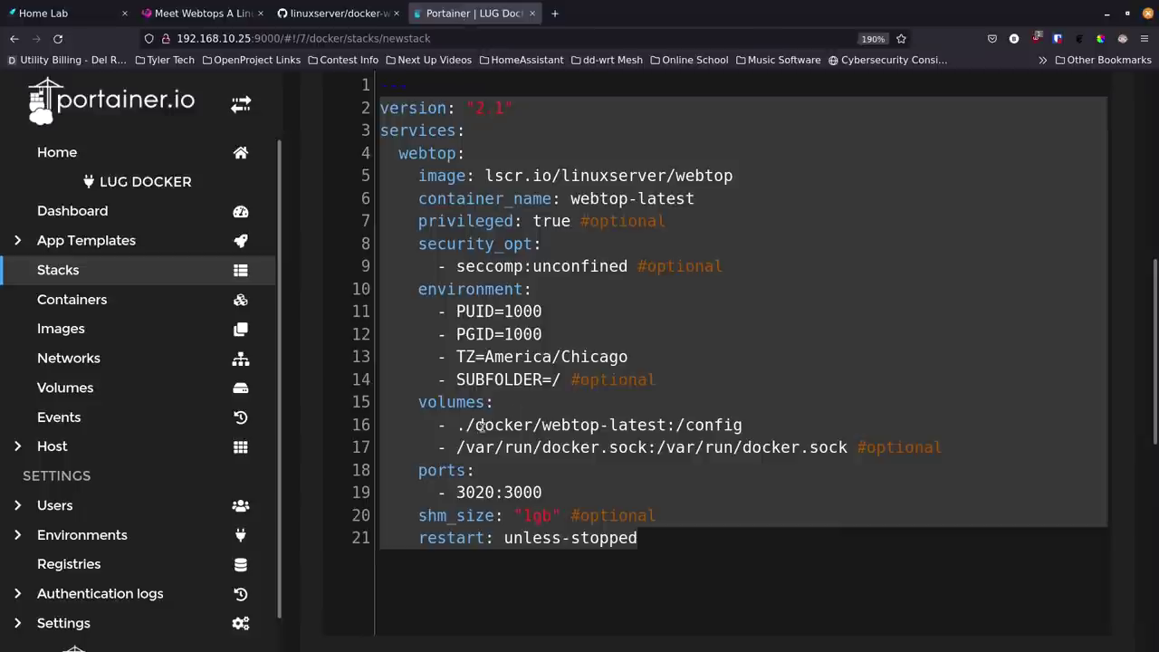
pyautogui.scroll(-10, 481, 427)
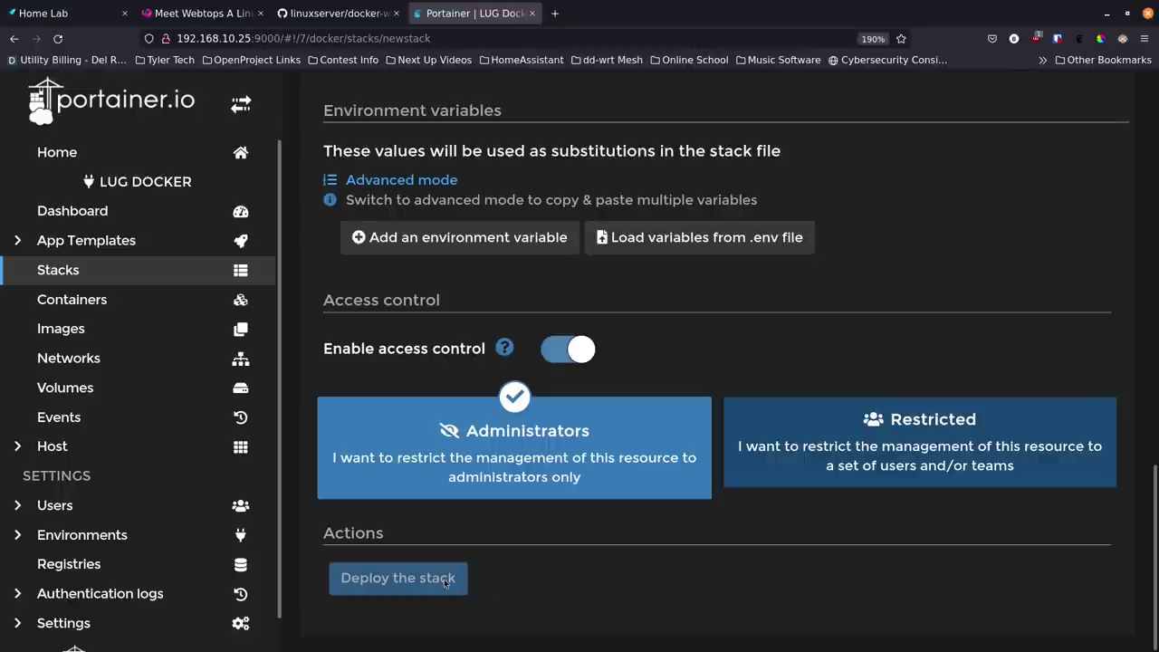
pyautogui.scroll(10, 453, 571)
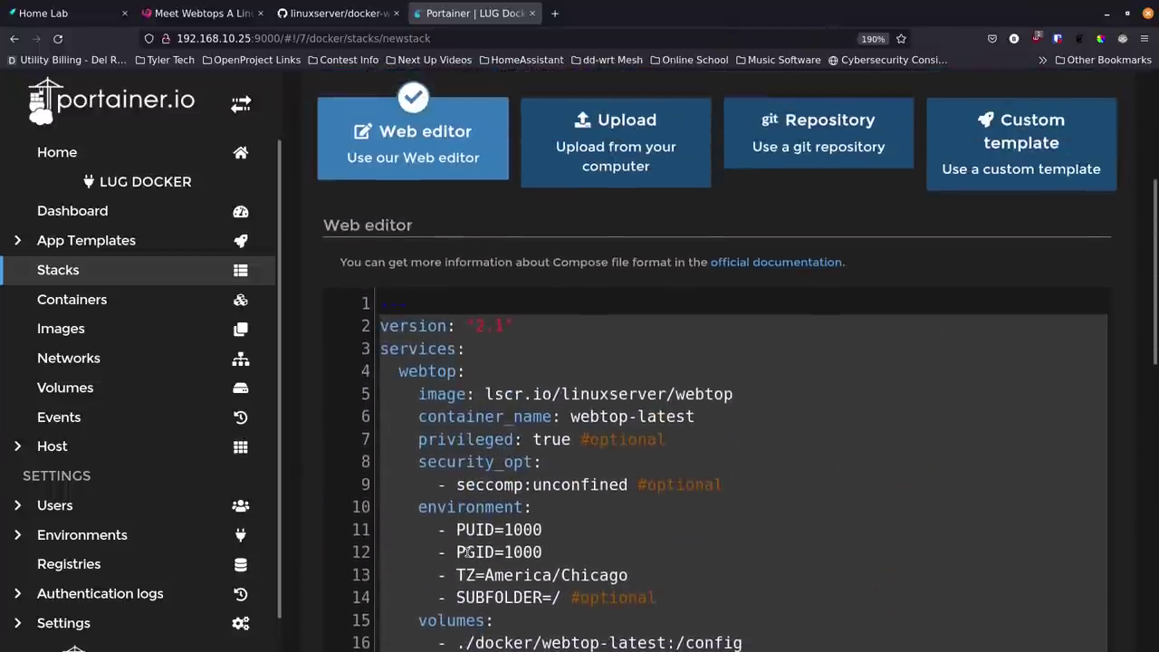
pyautogui.scroll(5, 467, 552)
pyautogui.moveTo(541, 194); pyautogui.dragTo(402, 201)
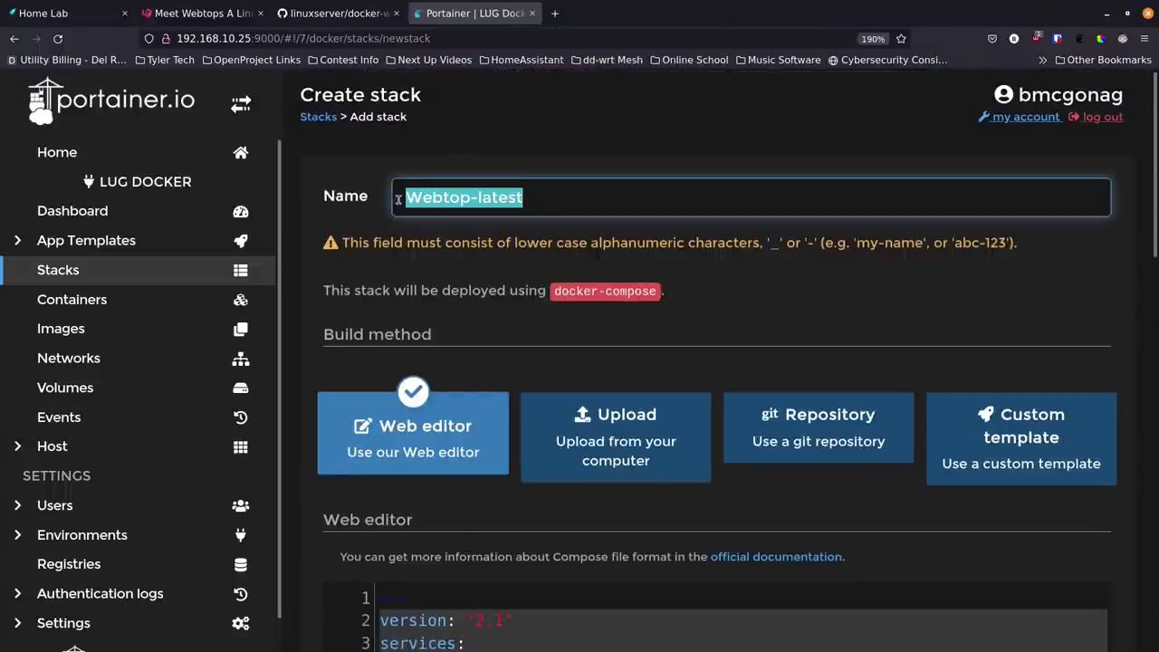
pyautogui.write('webto')
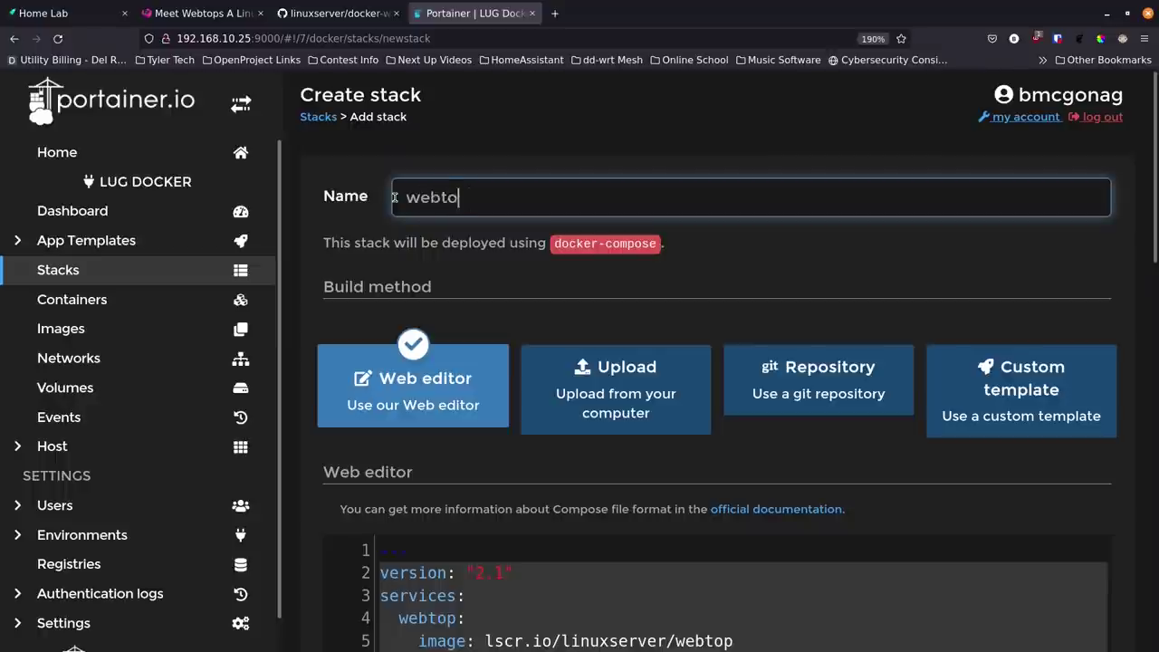
pyautogui.write('p-latest')
pyautogui.press('Tab')
# Step: Deploy the webtop-latest stack with access restricted to administrators and reduce the browser zoom to 150% while it deploys
pyautogui.scroll(-10, 443, 285)
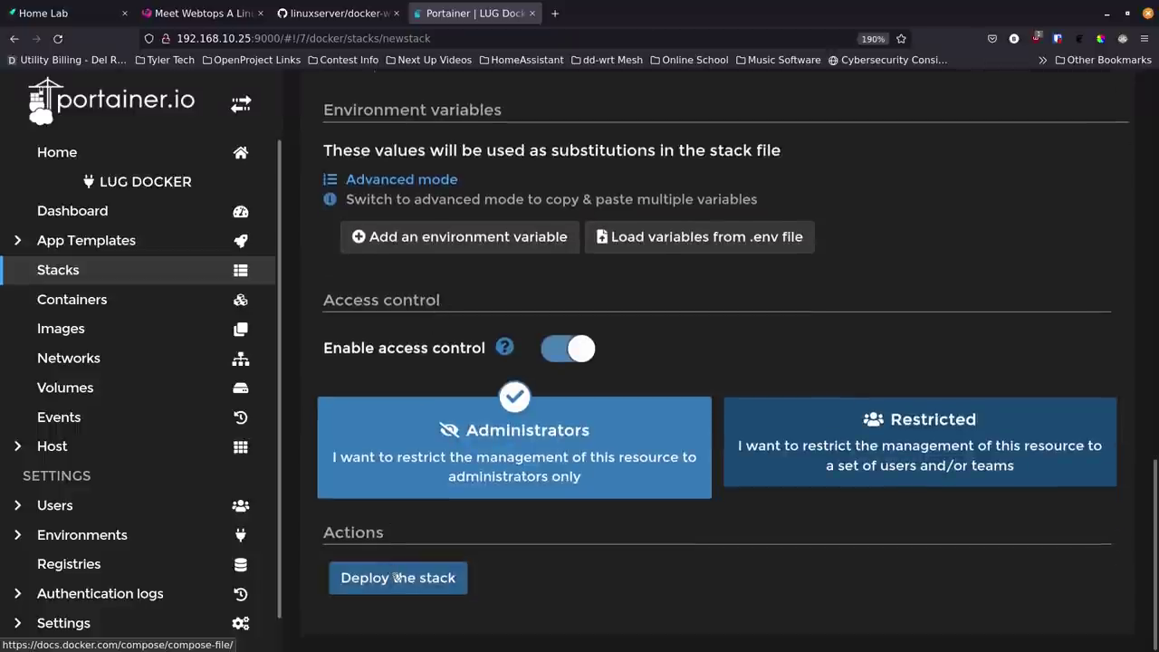
pyautogui.click(395, 577)
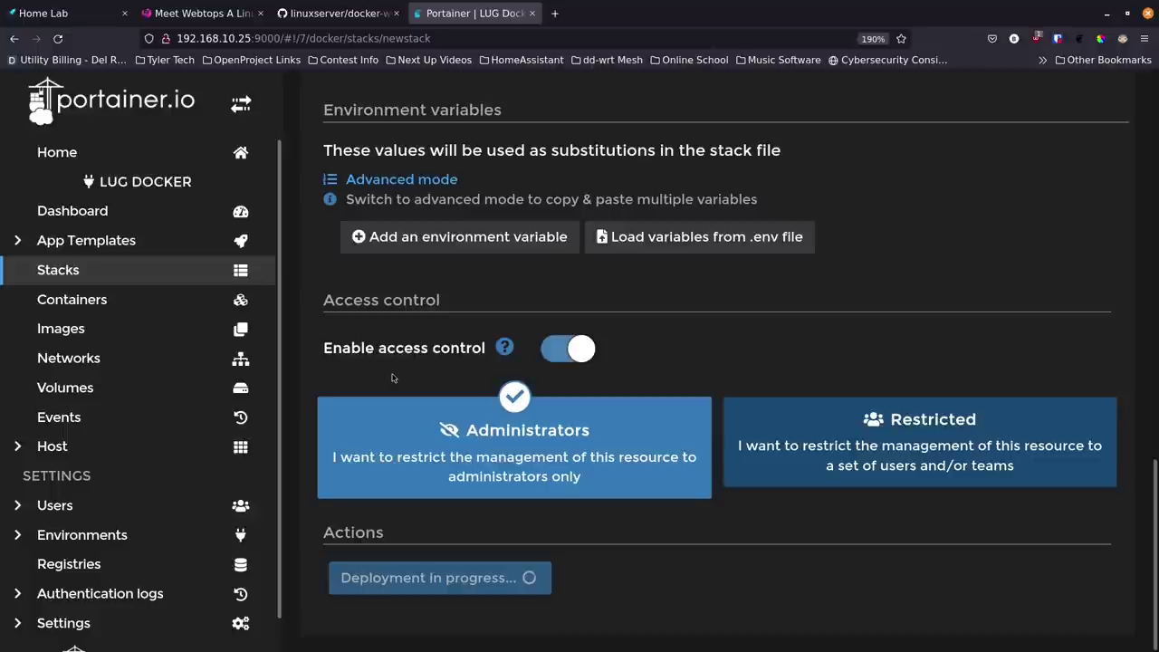
pyautogui.hotkey('ctrl', '-')
pyautogui.hotkey('ctrl', '-')
pyautogui.hotkey('ctrl', '-')
pyautogui.hotkey('ctrl', '-')
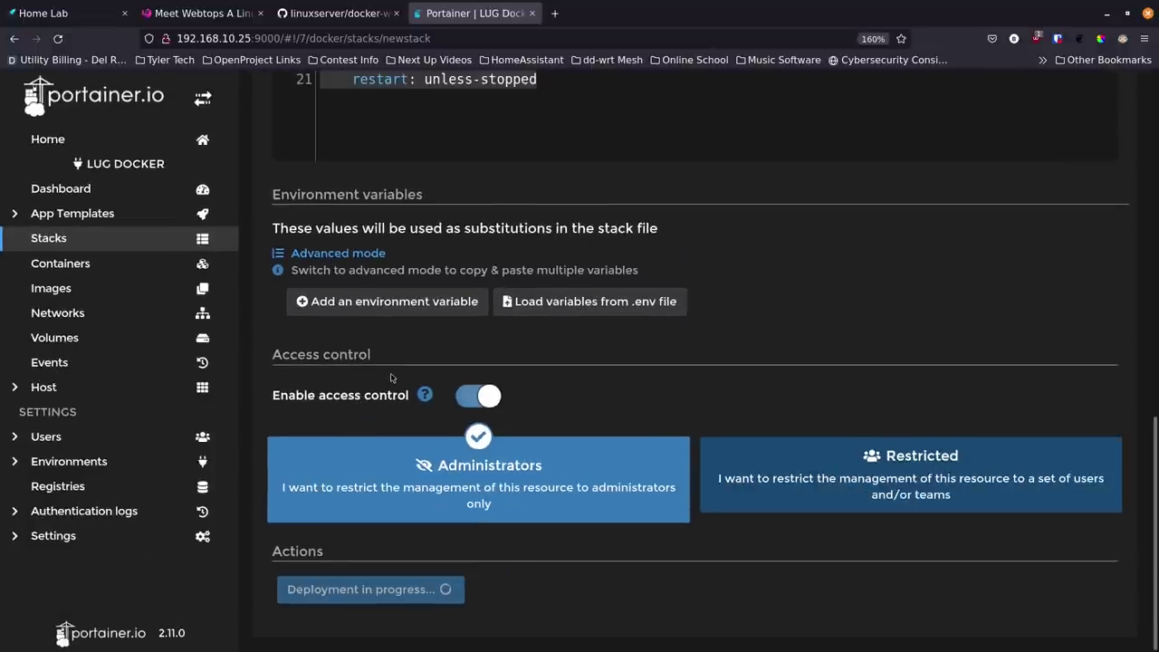
pyautogui.scroll(6, 391, 378)
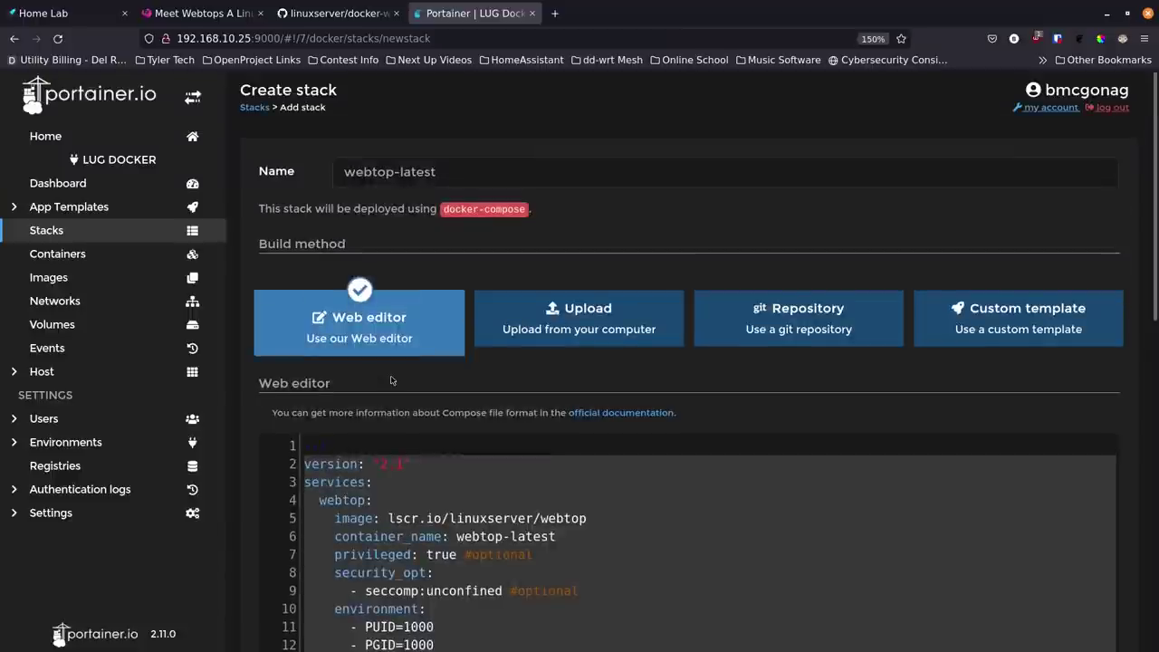
pyautogui.scroll(-7, 391, 379)
pyautogui.scroll(-2, 394, 381)
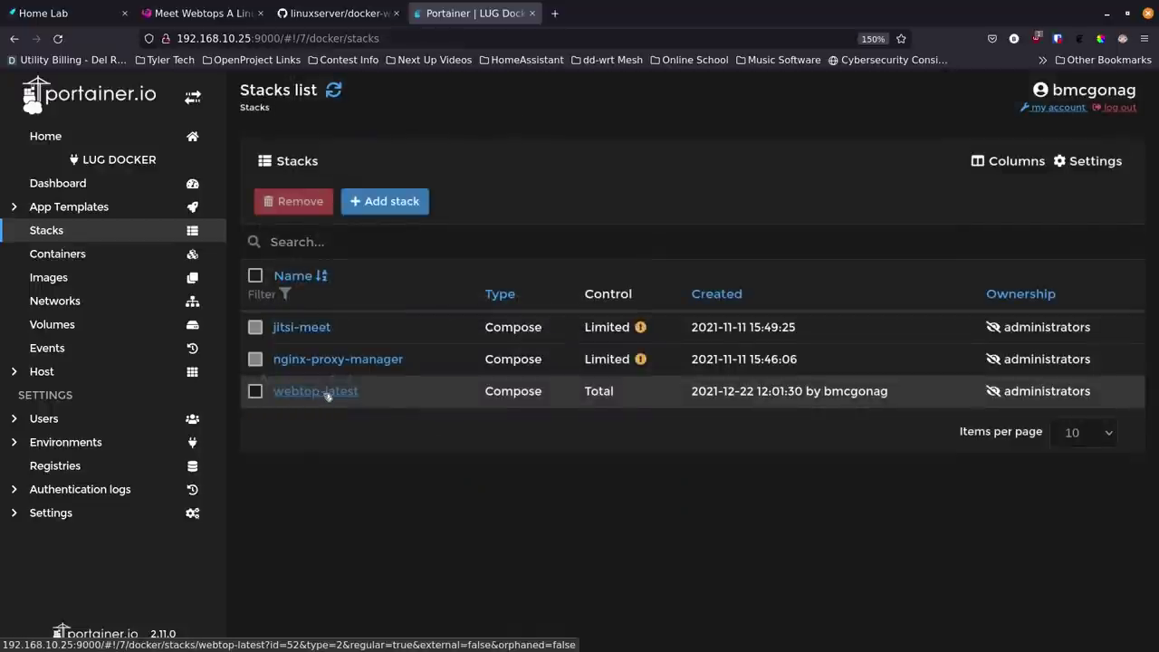
# Step: Look up the webtop-latest container in the container list and examine its logs
pyautogui.click(104, 260)
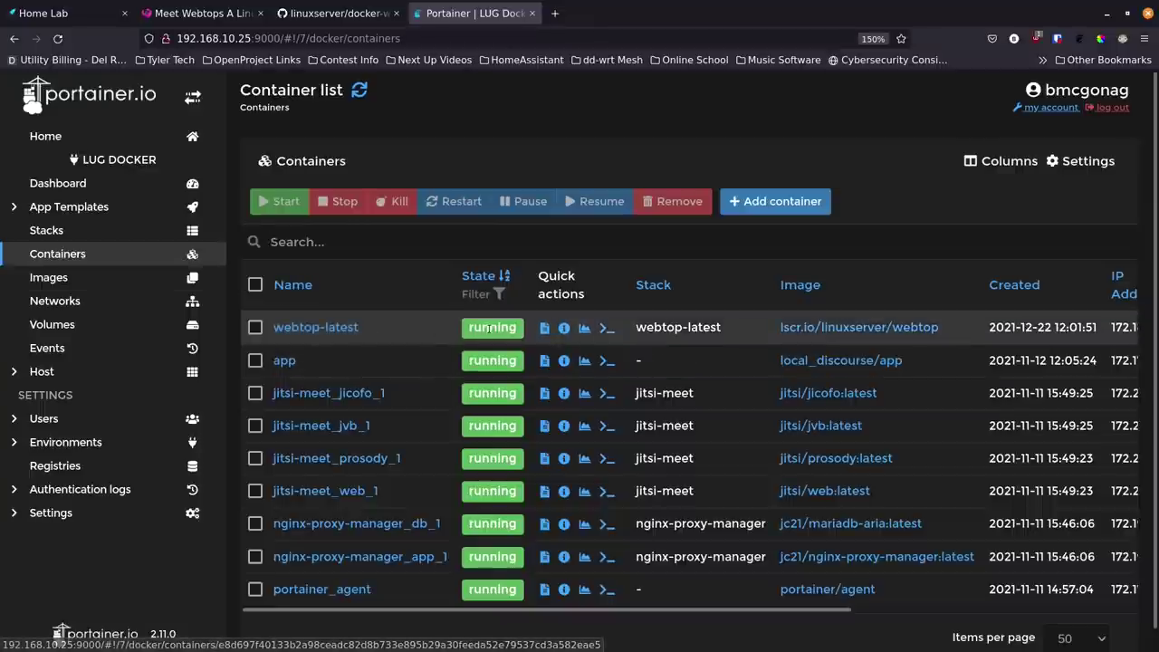
pyautogui.click(544, 328)
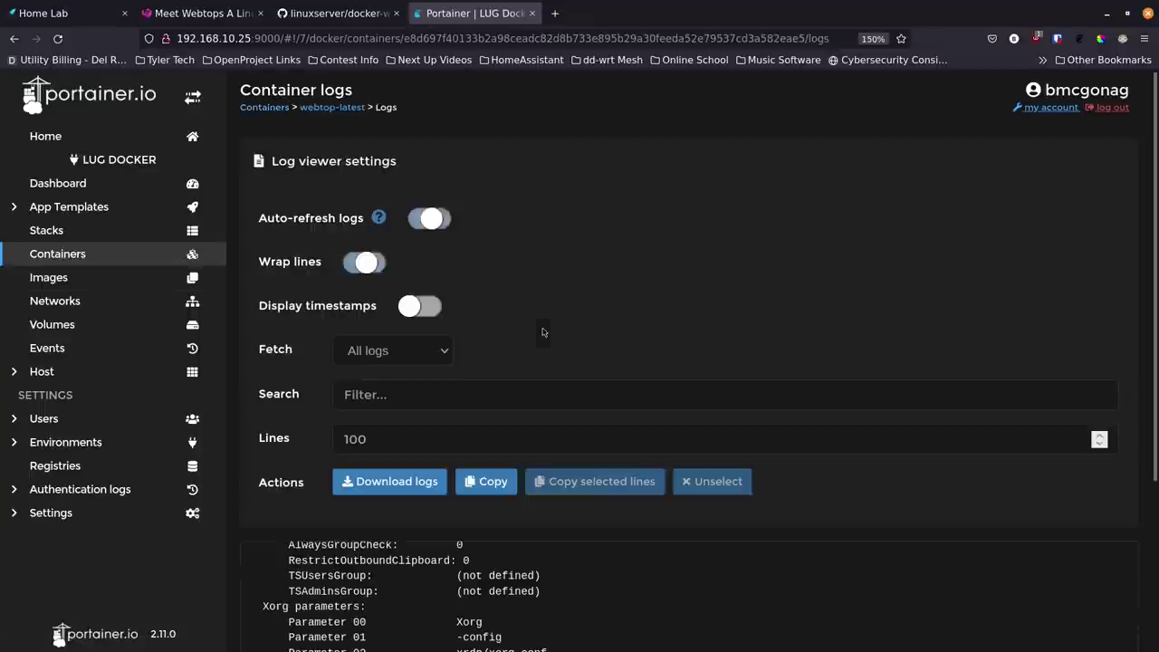
pyautogui.scroll(-1, 299, 377)
pyautogui.scroll(-2, 299, 377)
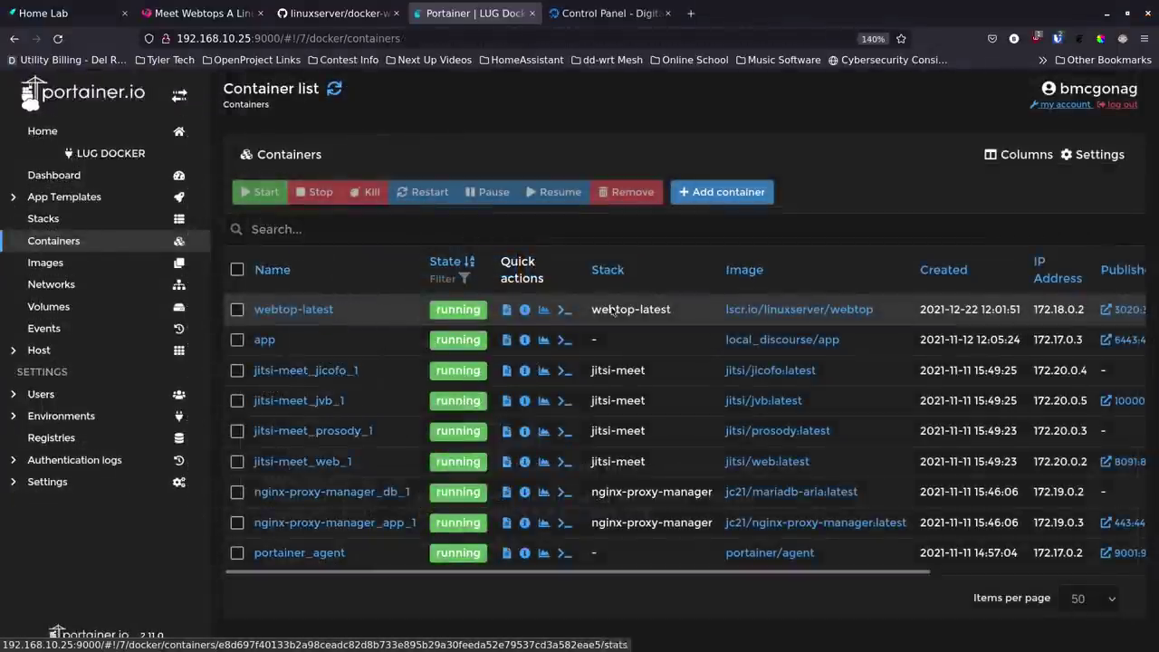
# Step: Open the webtop-latest container's published port 3020 and expand the Webtop side panel to examine its clipboard and password fields
pyautogui.click(1125, 310)
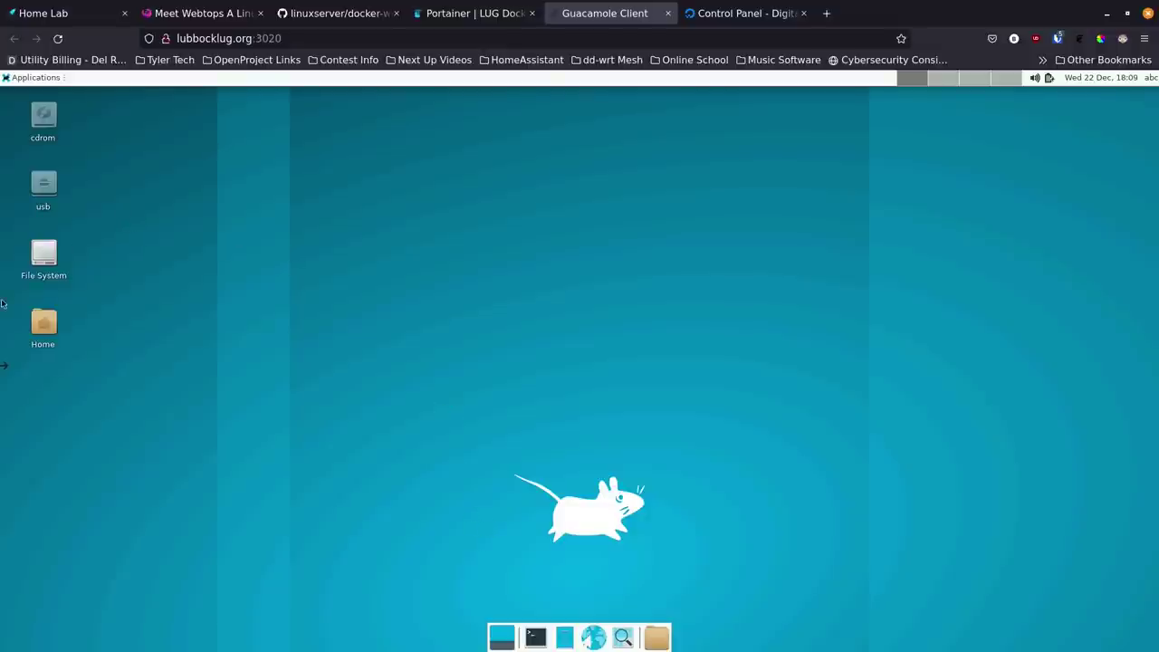
pyautogui.click(11, 370)
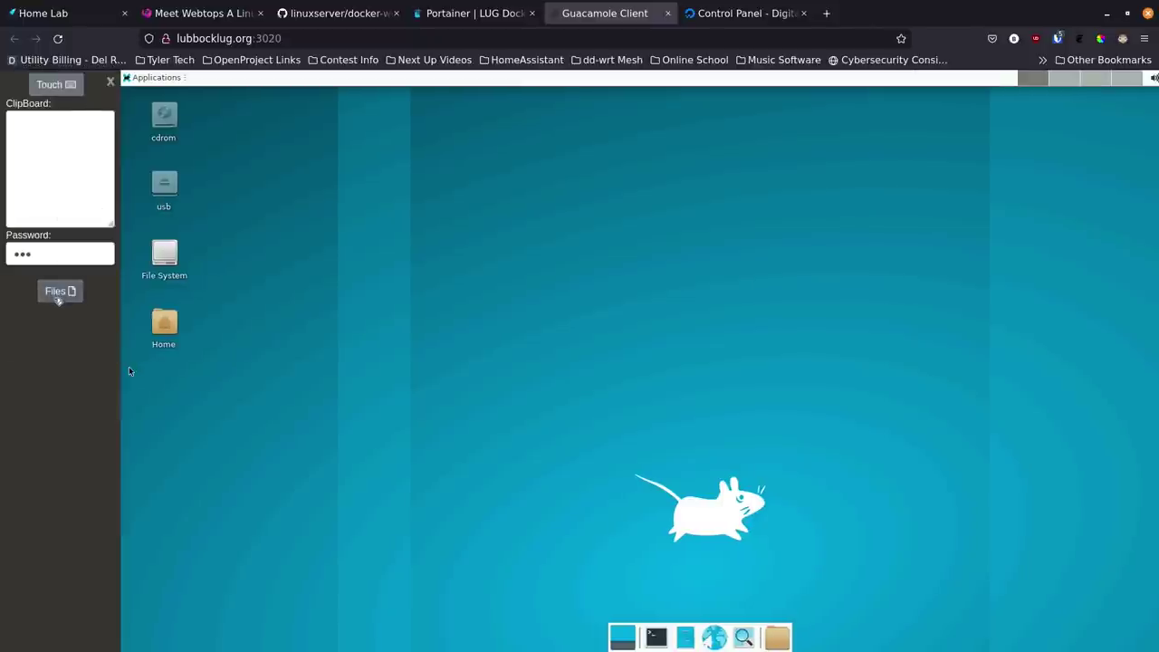
pyautogui.click(69, 258)
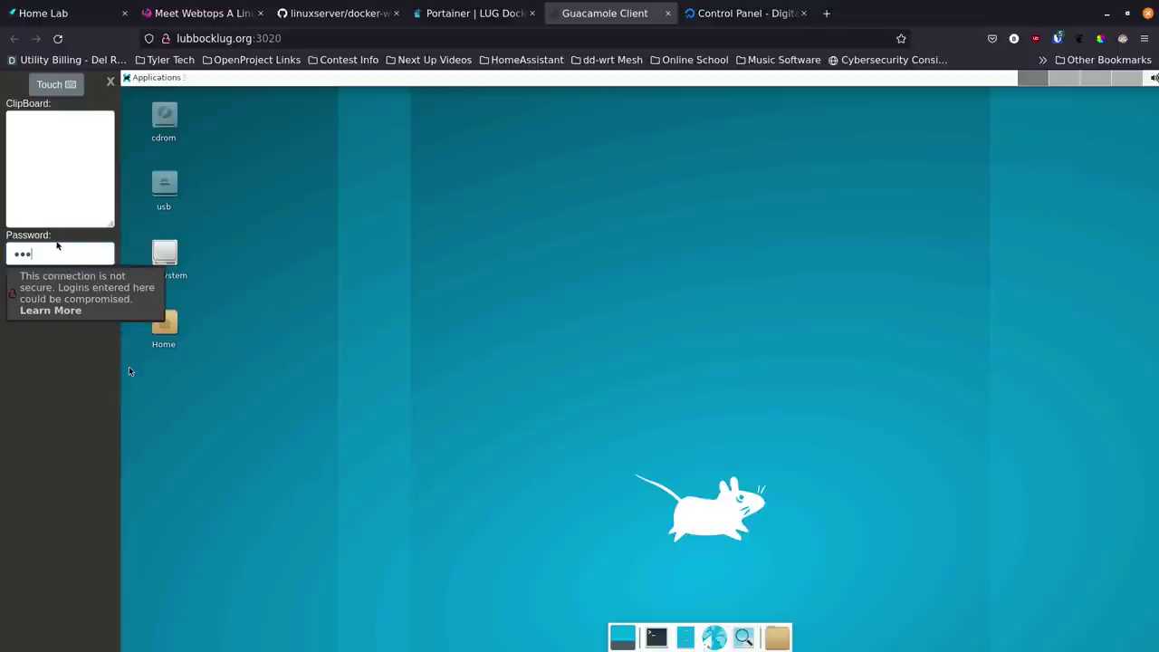
pyautogui.click(56, 164)
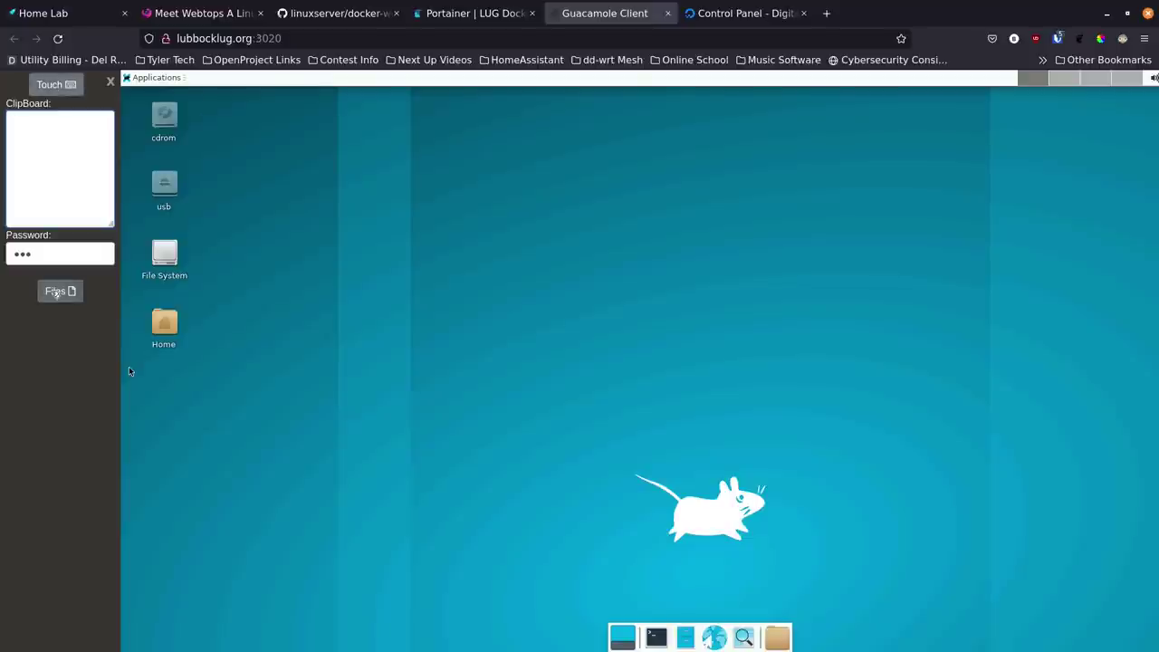
# Step: View and close the Webtop's on-screen touch keyboard, and do the same for its file browser
pyautogui.click(67, 92)
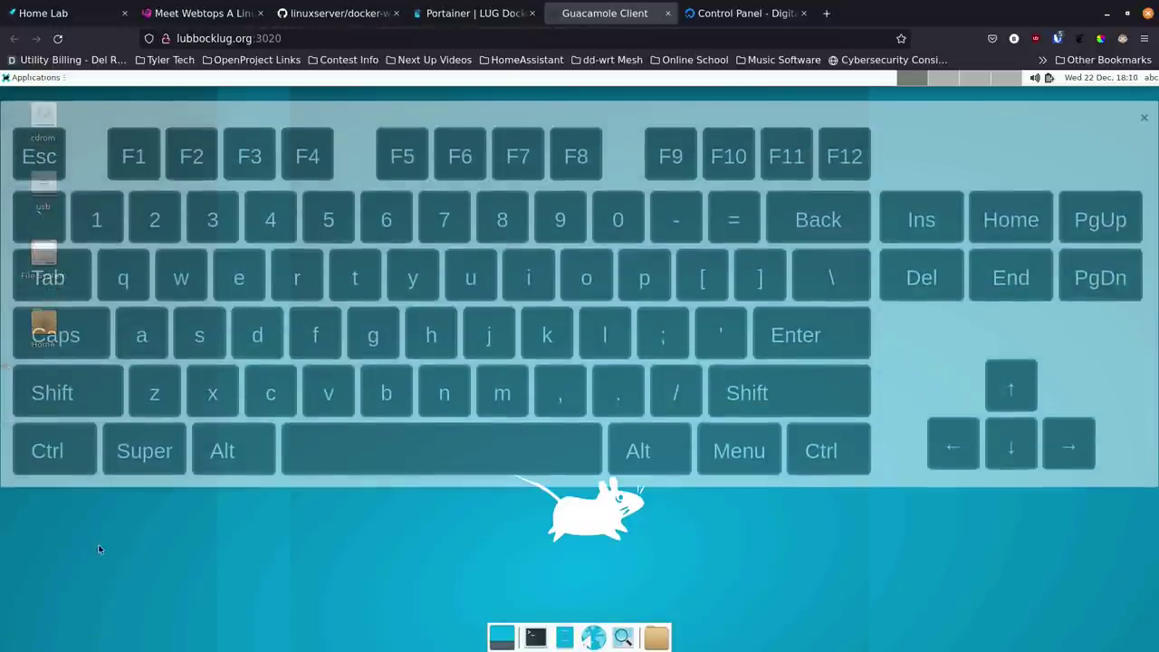
pyautogui.click(1143, 118)
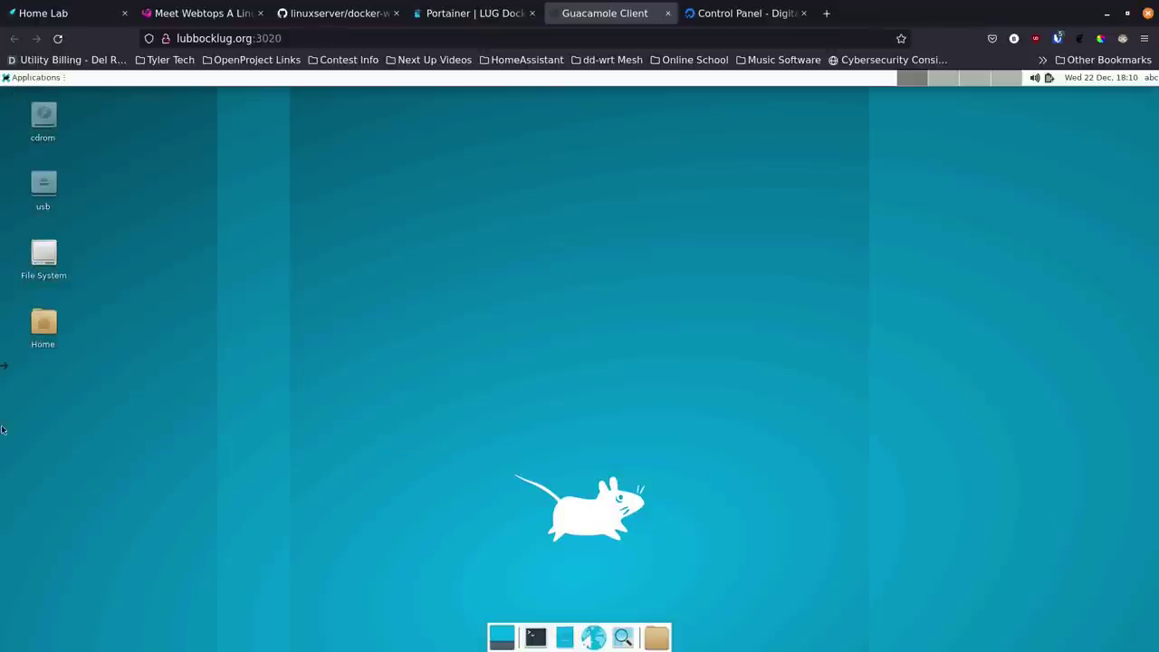
pyautogui.click(5, 366)
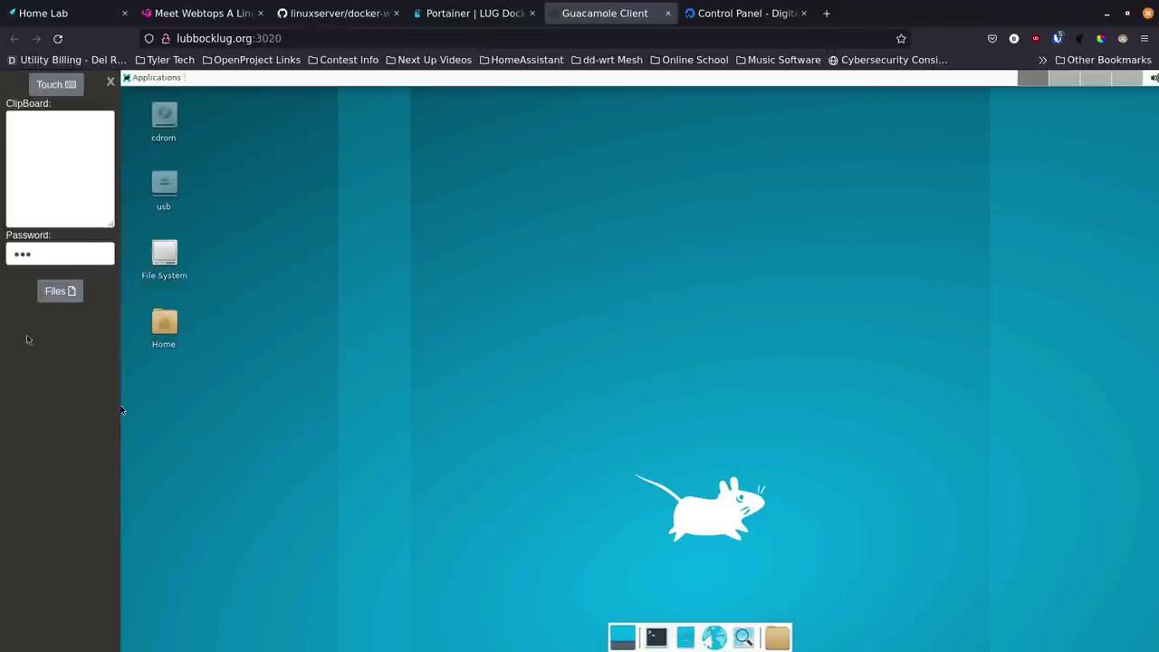
pyautogui.click(60, 290)
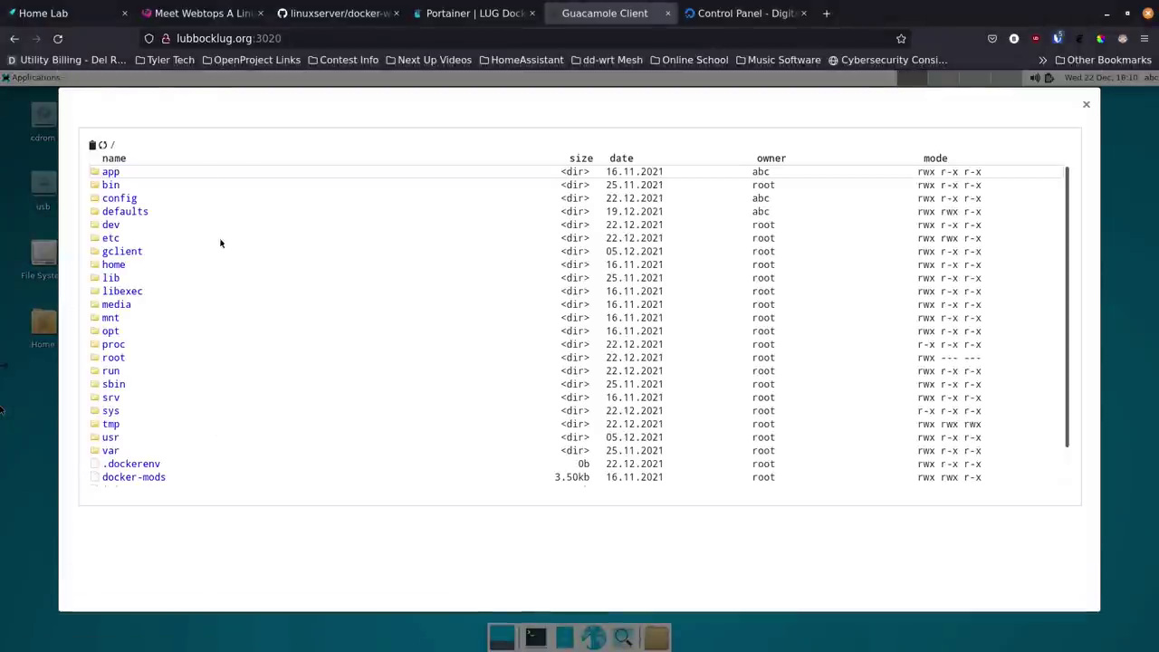
pyautogui.click(1087, 104)
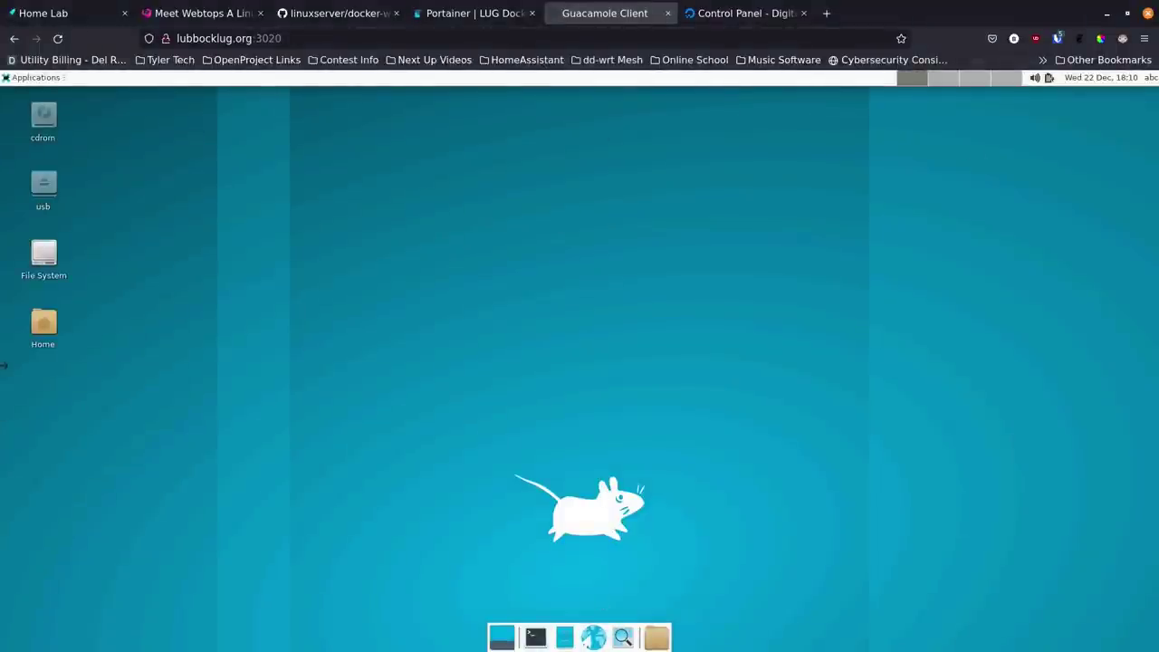
# Step: Open a terminal on the Webtop desktop, move it toward the middle and run uname -a to check the system
pyautogui.click(536, 639)
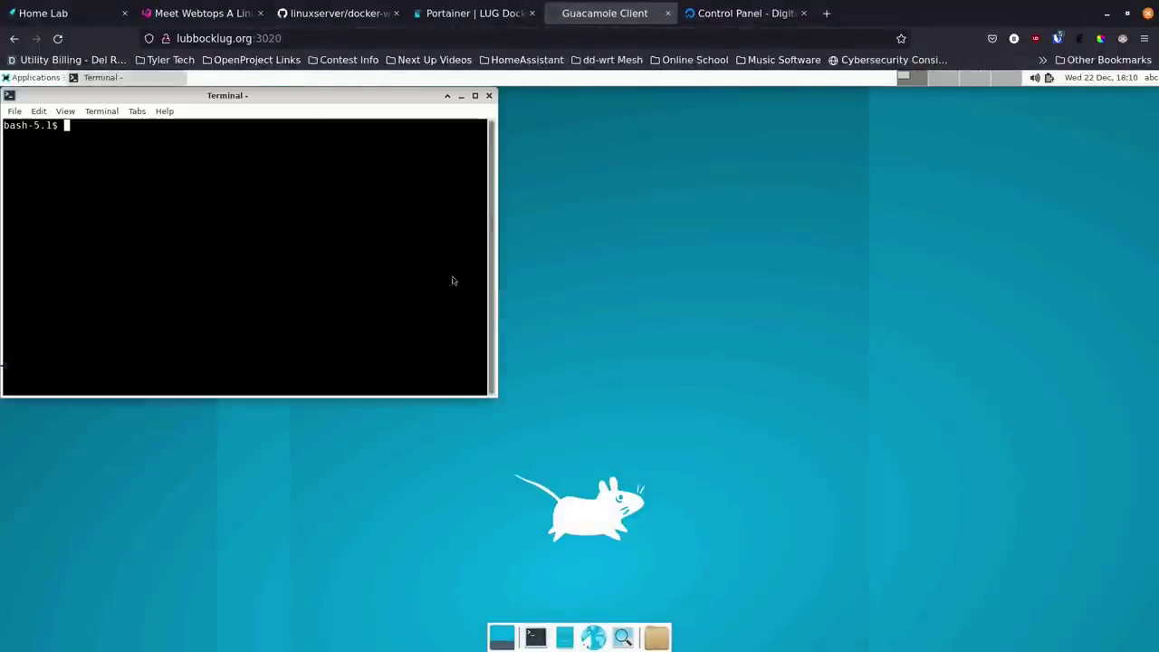
pyautogui.moveTo(186, 92); pyautogui.dragTo(389, 152)
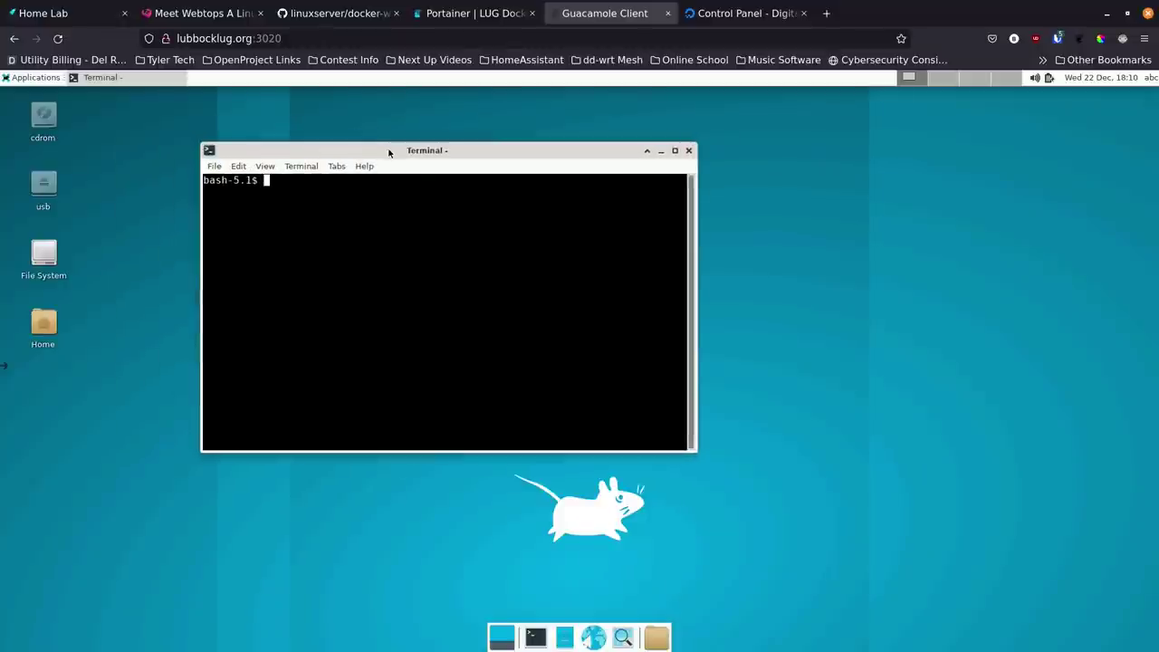
pyautogui.write('uname -a')
pyautogui.press('Return')
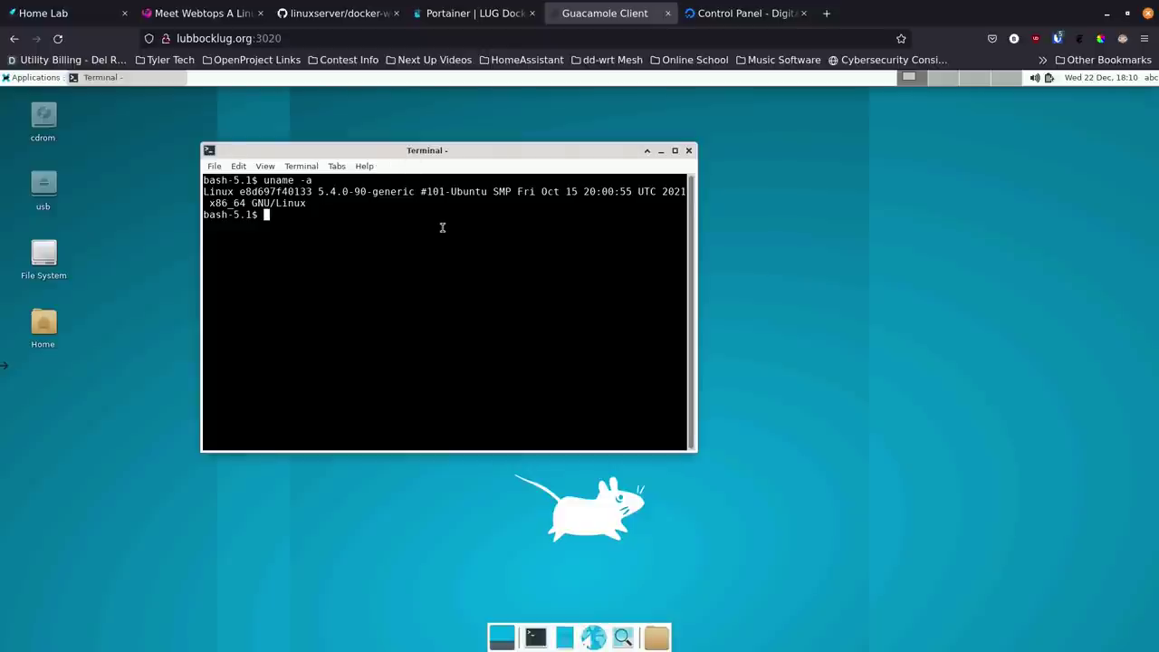
# Step: Enlarge the Webtop terminal's text by three levels and reposition its window so it fits fully on the desktop
pyautogui.hotkey('ctrl', '+')
pyautogui.hotkey('ctrl', '+')
pyautogui.hotkey('ctrl', '+')
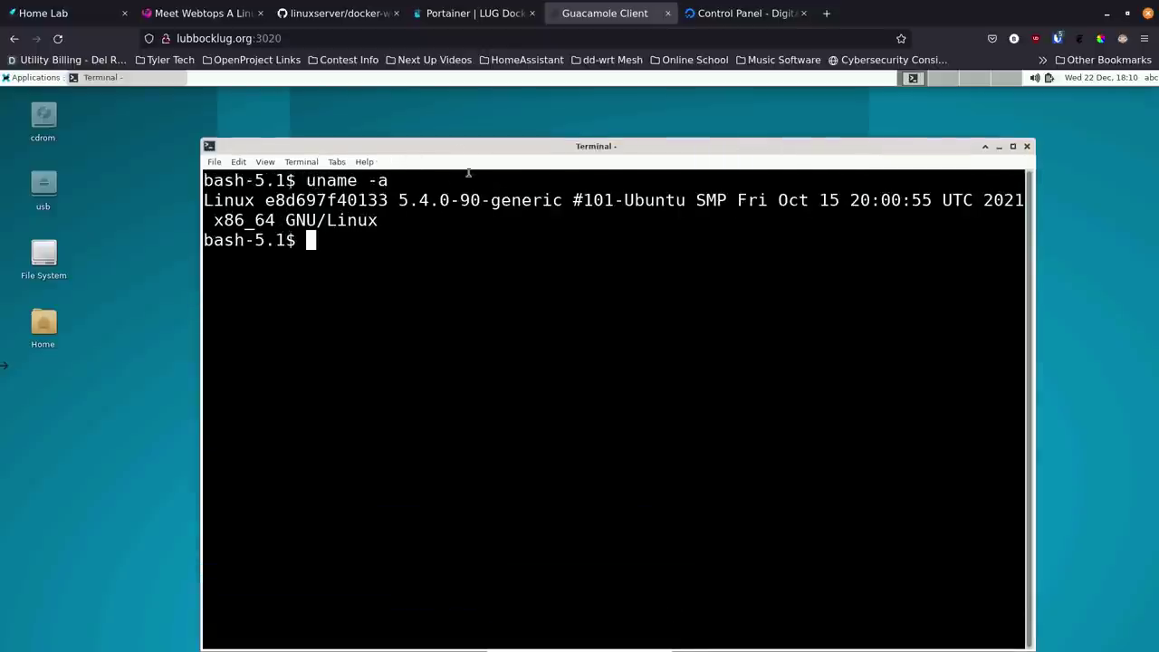
pyautogui.moveTo(402, 147); pyautogui.dragTo(347, 120)
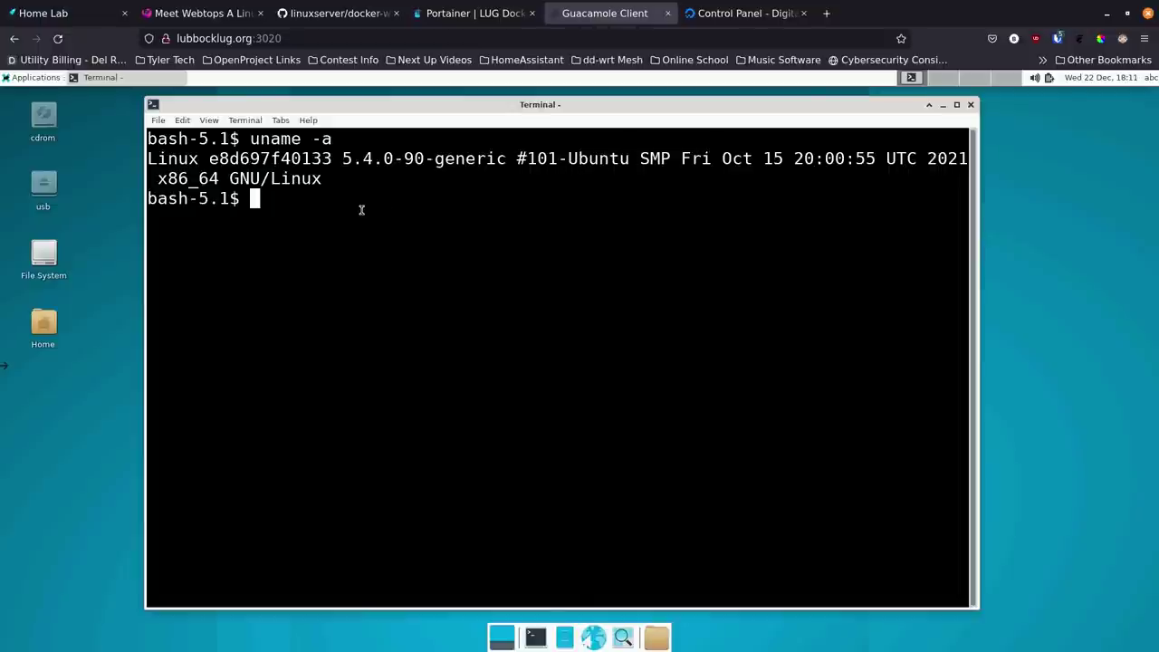
# Step: Try to update the package lists with apt update and sudo apt-get update
pyautogui.write('apt update')
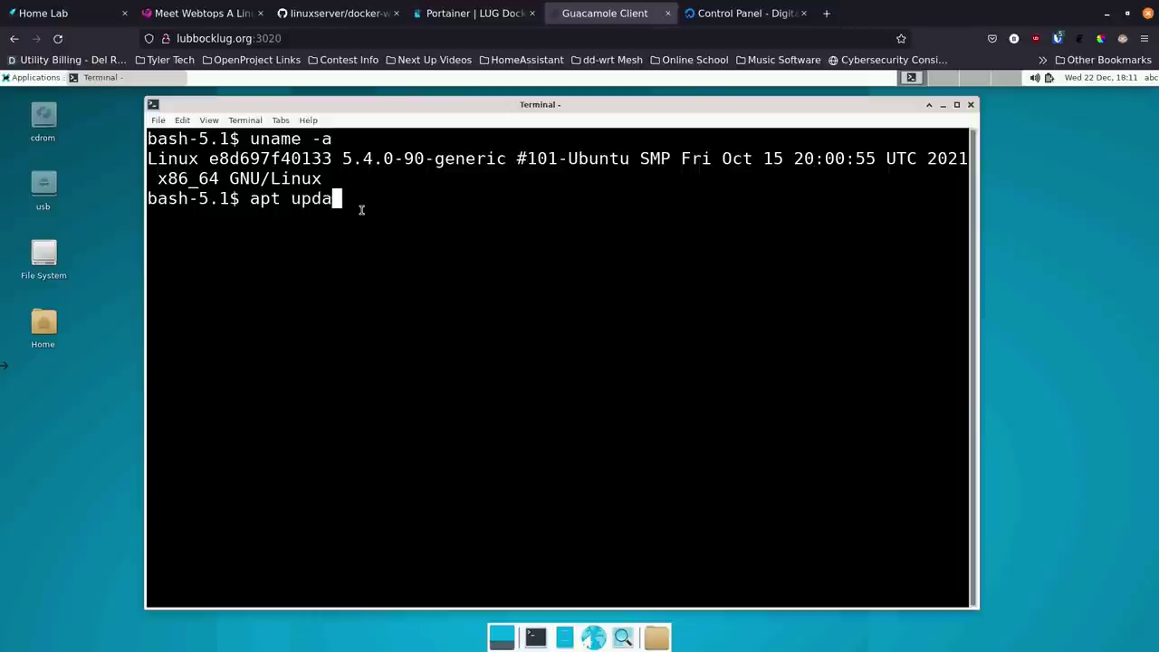
pyautogui.press('Return')
pyautogui.write('su')
pyautogui.press('BackSpace')
pyautogui.press('BackSpace')
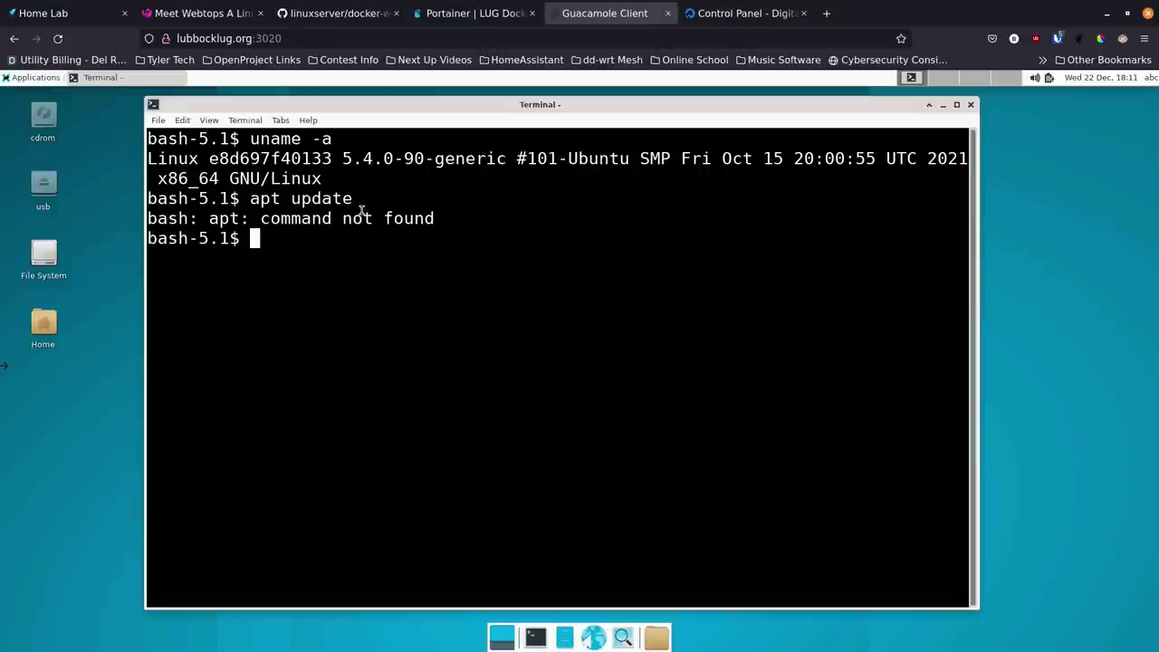
pyautogui.write('sudo apt')
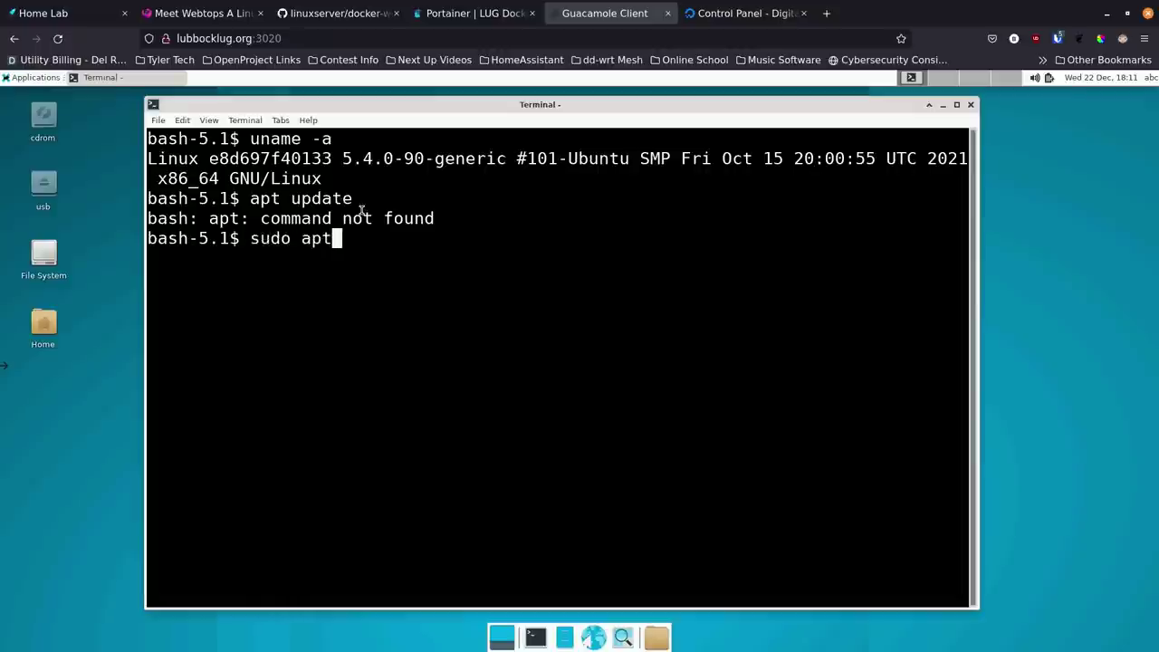
pyautogui.write('-get update')
pyautogui.press('Return')
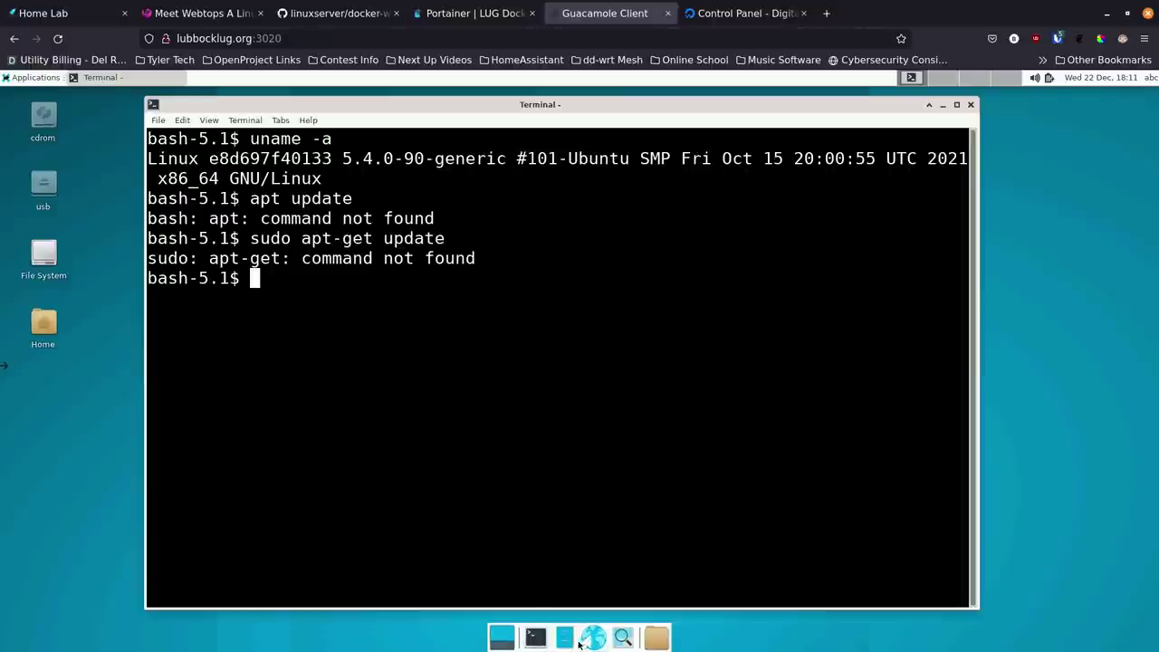
# Step: Look at the dock's folder shortcuts, open the file manager on the config folder and move its window aside
pyautogui.click(674, 637)
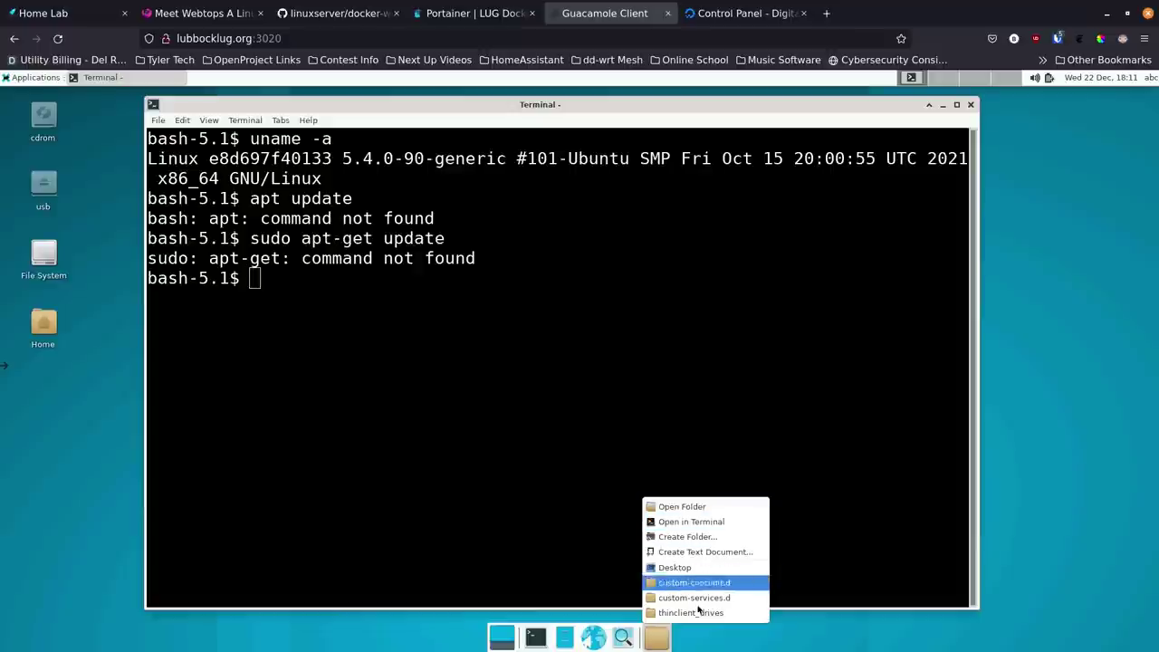
pyautogui.click(564, 639)
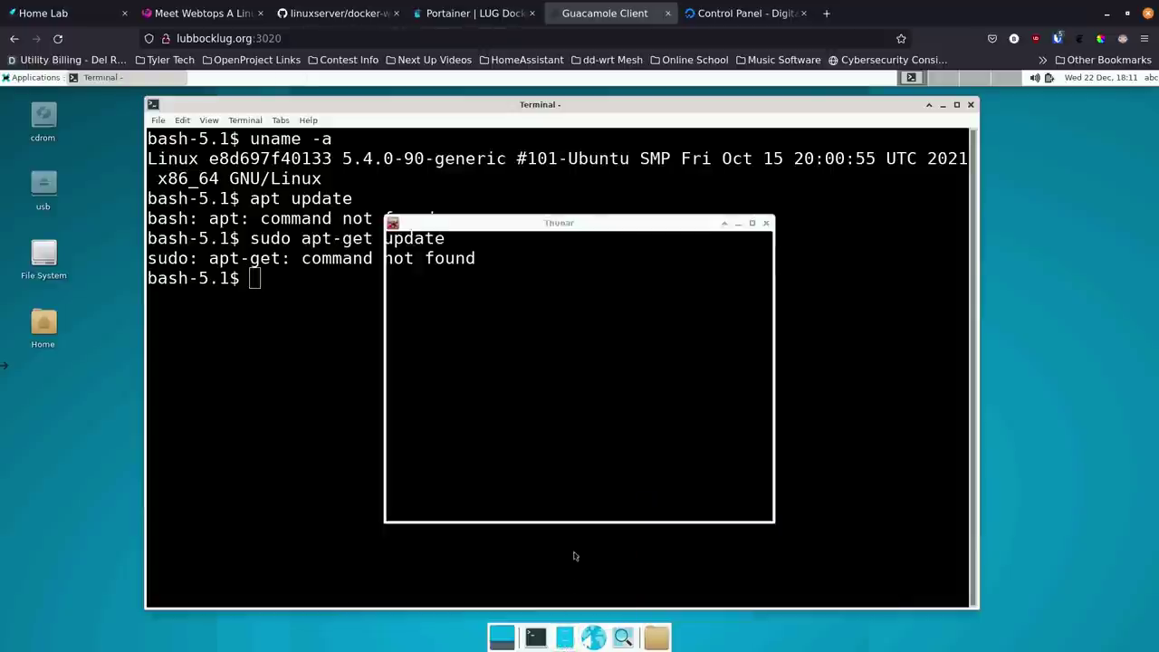
pyautogui.moveTo(493, 217); pyautogui.dragTo(382, 199)
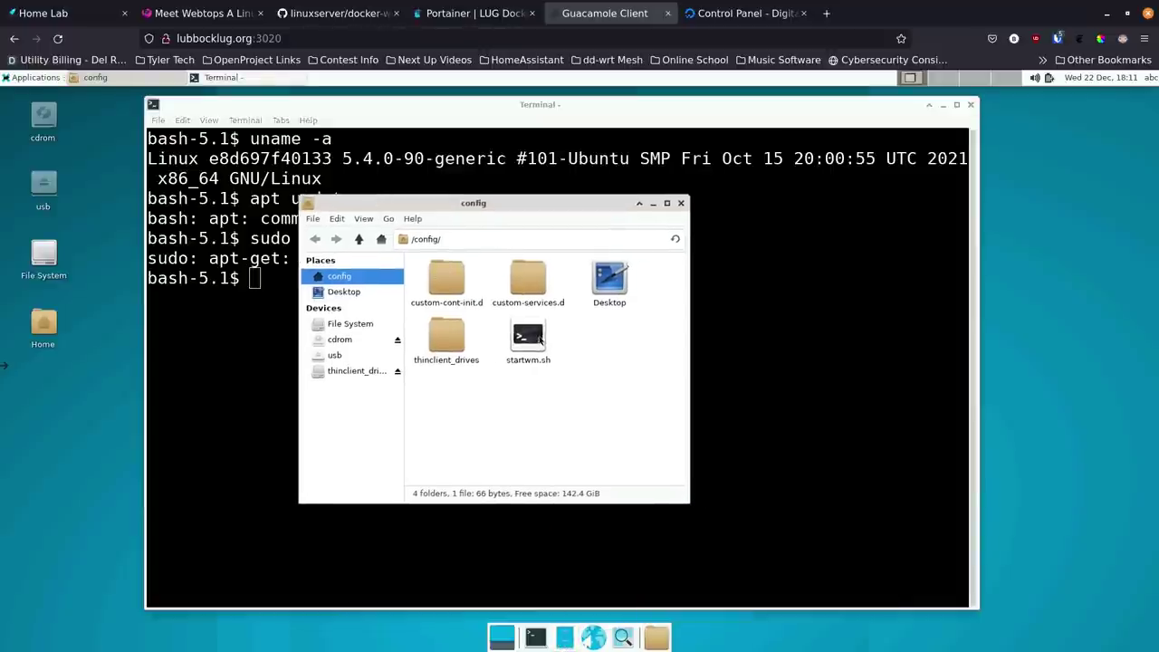
# Step: Look through the cdrom, thinclient_drives and File System locations in the file manager, select the etc folder, and close the file manager
pyautogui.click(340, 341)
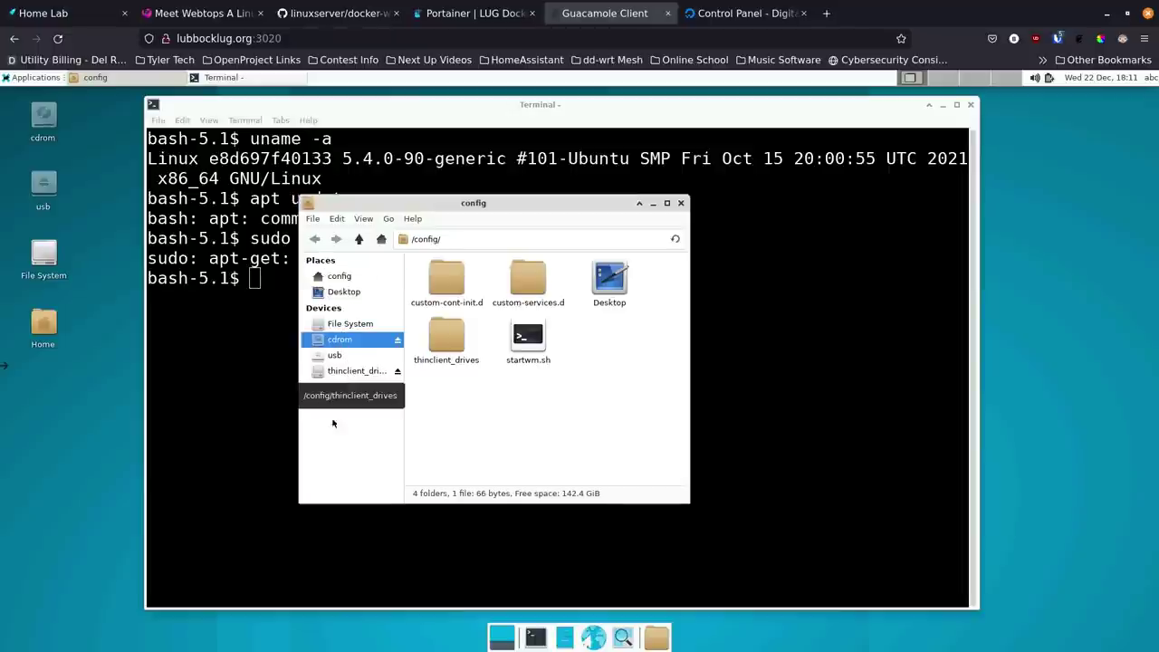
pyautogui.click(345, 371)
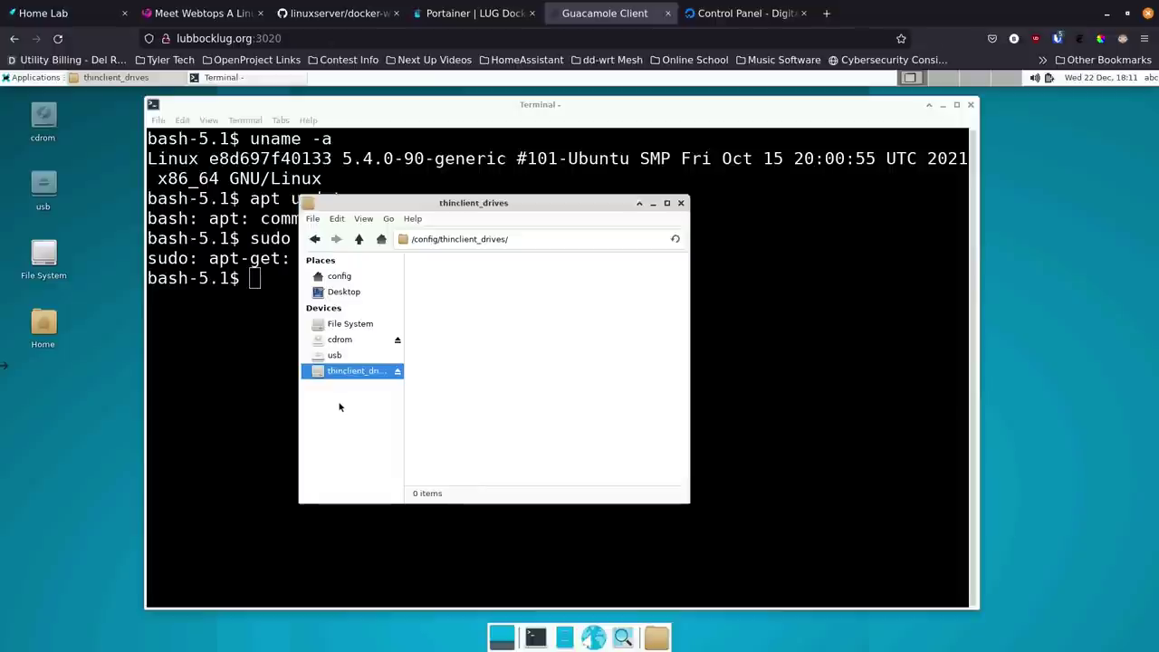
pyautogui.click(351, 325)
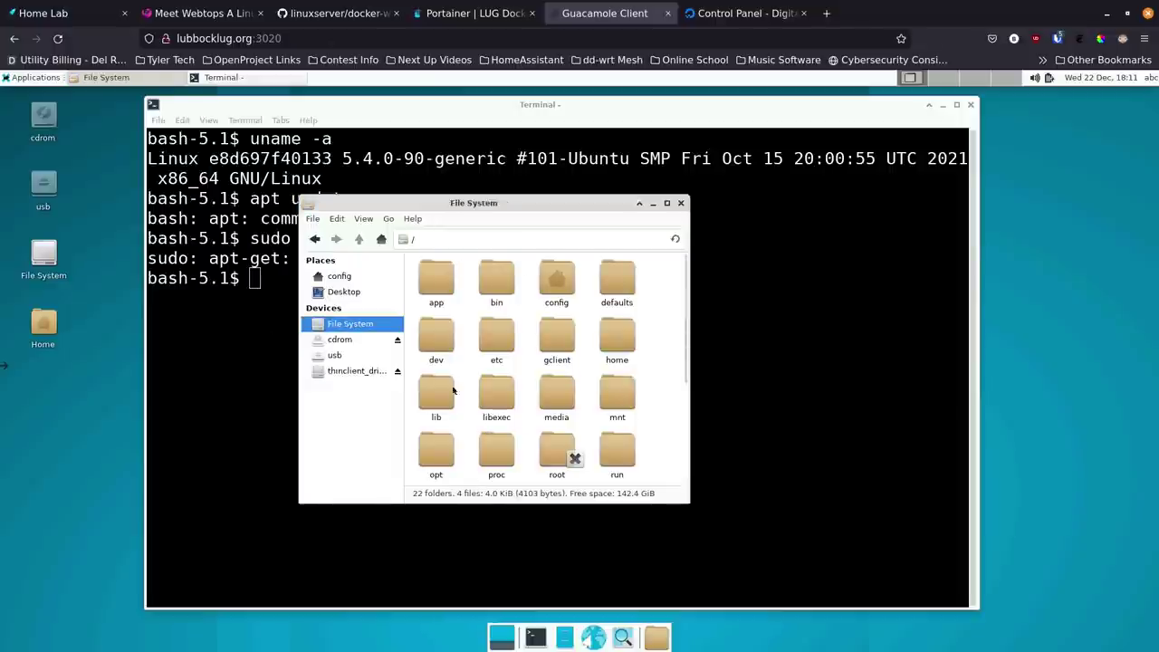
pyautogui.click(496, 338)
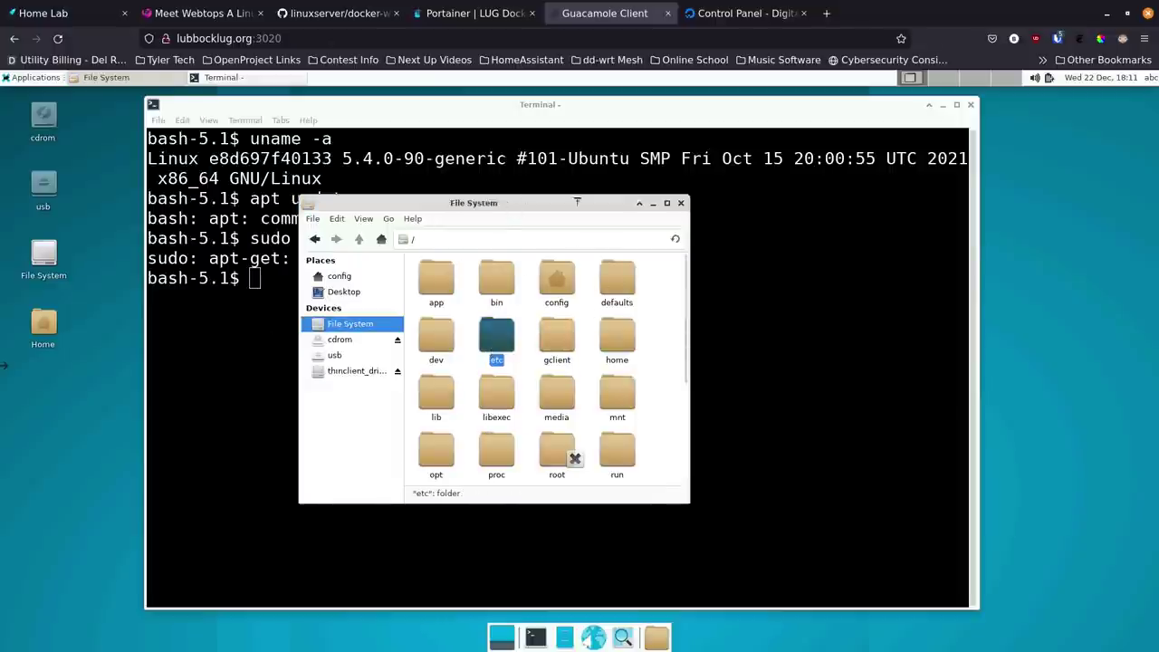
pyautogui.click(681, 204)
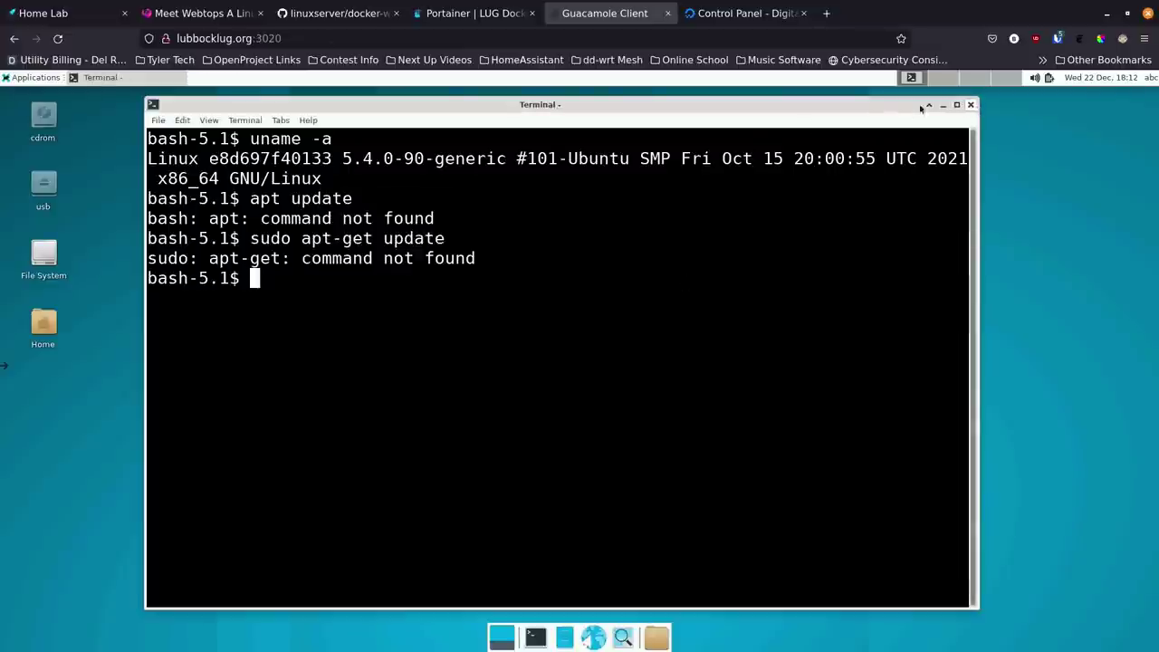
# Step: Run top in the Webtop terminal to view the processes, reposition the window, quit top and exit the terminal
pyautogui.moveTo(786, 110); pyautogui.dragTo(819, 105)
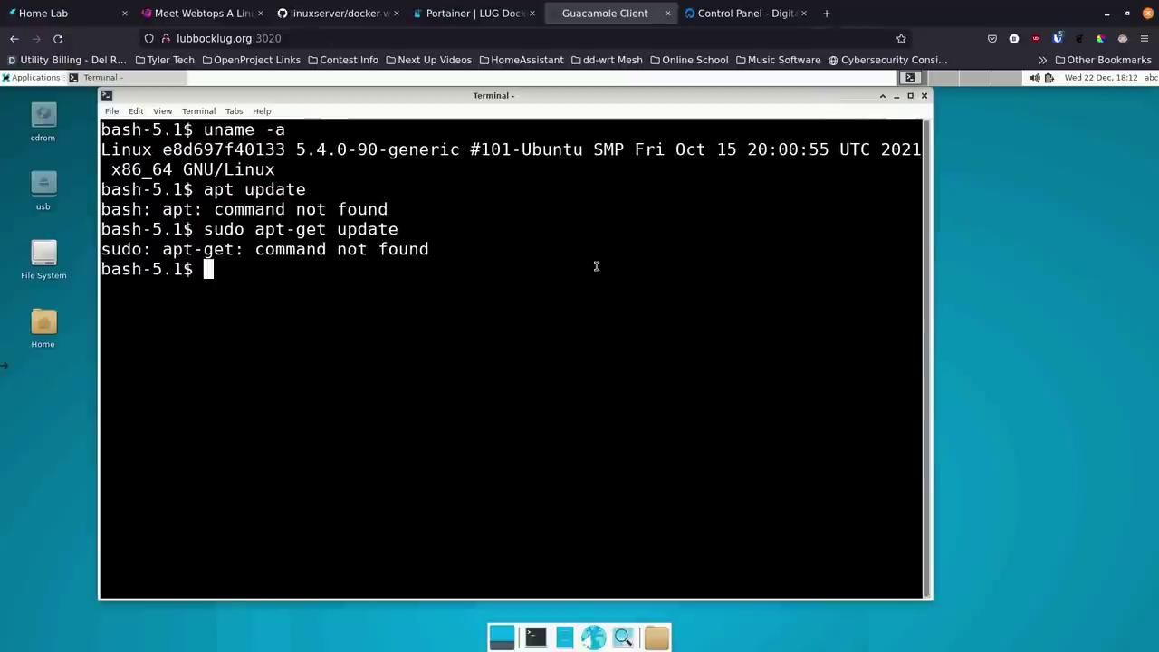
pyautogui.write('top')
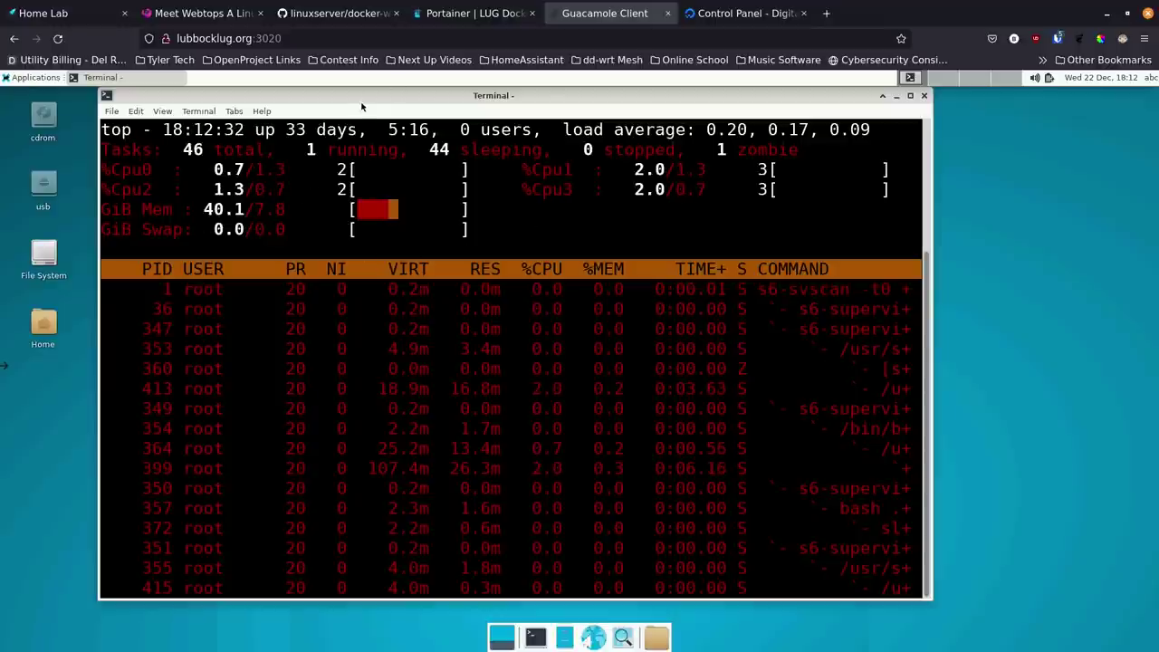
pyautogui.moveTo(362, 106); pyautogui.dragTo(413, 116)
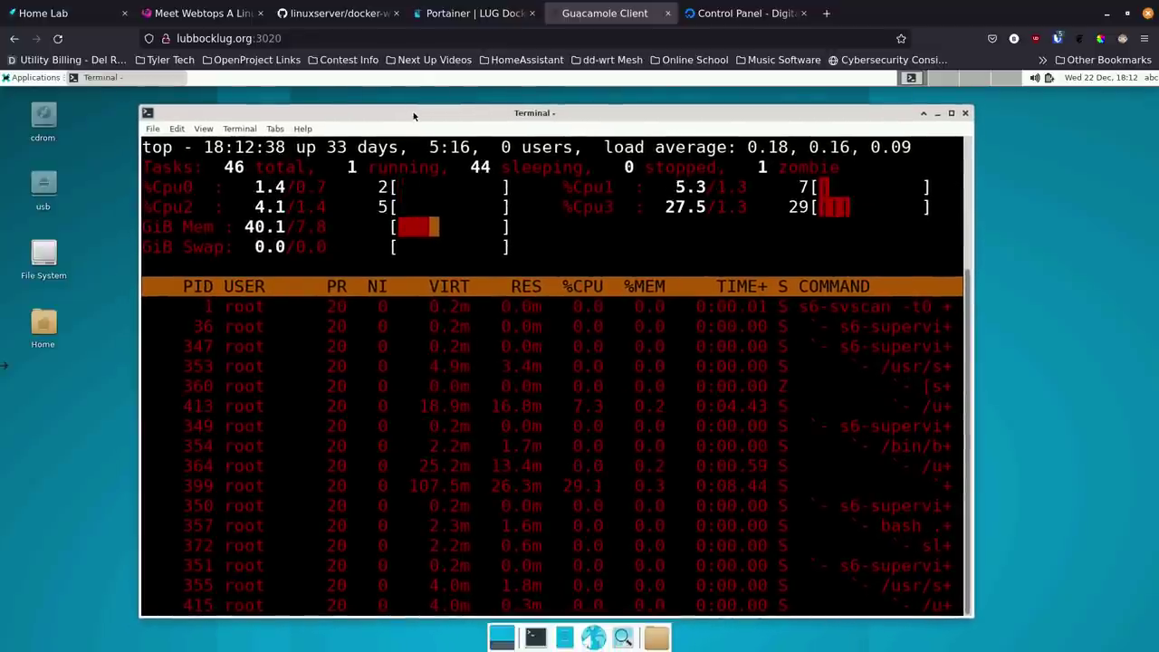
pyautogui.write('qexit')
pyautogui.press('Return')
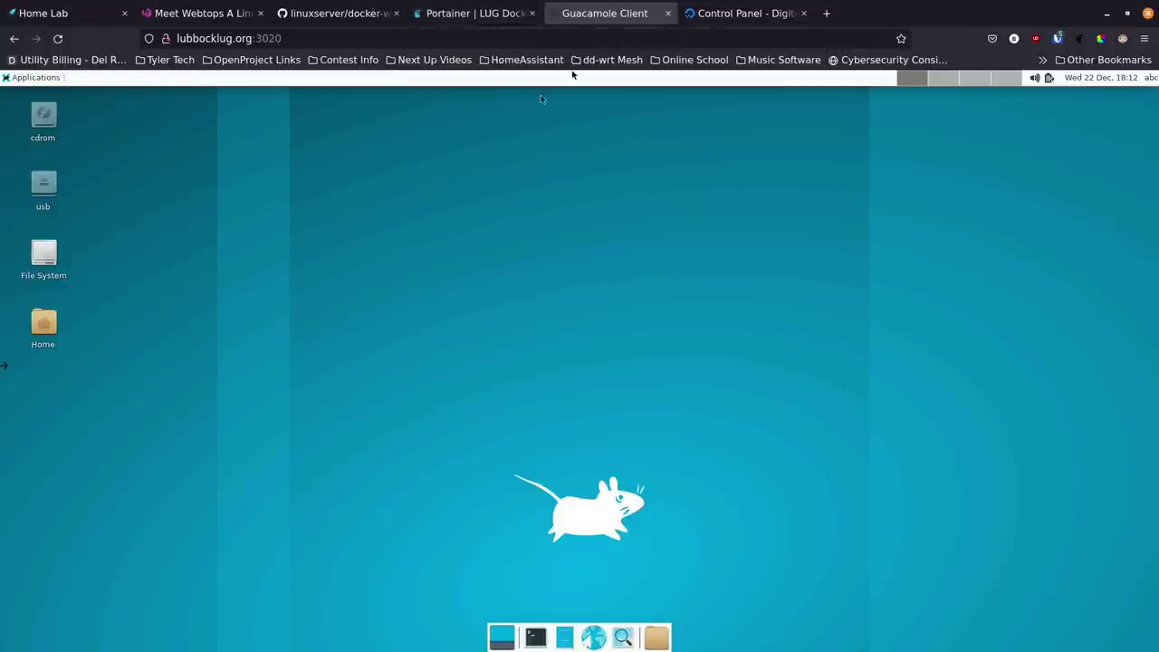
# Step: Switch to the host server's terminal, discard the pending docker-compose up command and go up to the docker folder with cd ..
pyautogui.moveTo(724, 644)
pyautogui.click(806, 641)
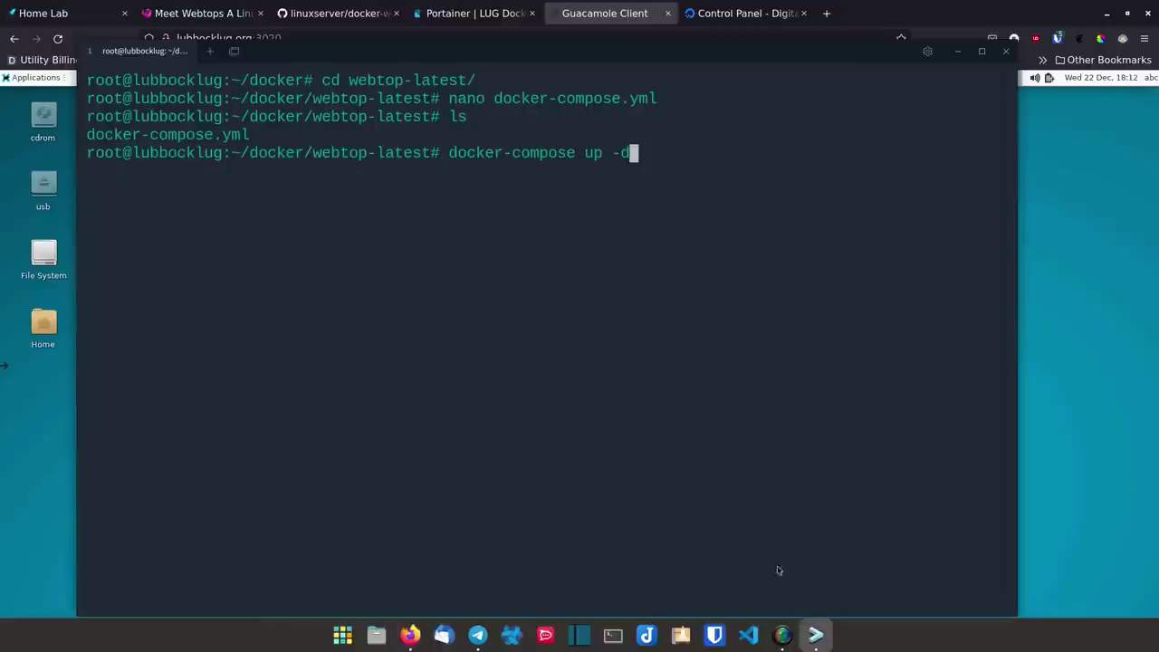
pyautogui.press('BackSpace')
pyautogui.press('BackSpace')
pyautogui.press('BackSpace')
pyautogui.press('BackSpace')
pyautogui.press('BackSpace')
pyautogui.press('BackSpace')
pyautogui.press('BackSpace')
pyautogui.press('BackSpace')
pyautogui.press('BackSpace')
pyautogui.press('BackSpace')
pyautogui.press('BackSpace')
pyautogui.press('BackSpace')
pyautogui.press('BackSpace')
pyautogui.press('BackSpace')
pyautogui.press('BackSpace')
pyautogui.press('BackSpace')
pyautogui.press('BackSpace')
pyautogui.press('BackSpace')
pyautogui.write('cd ..')
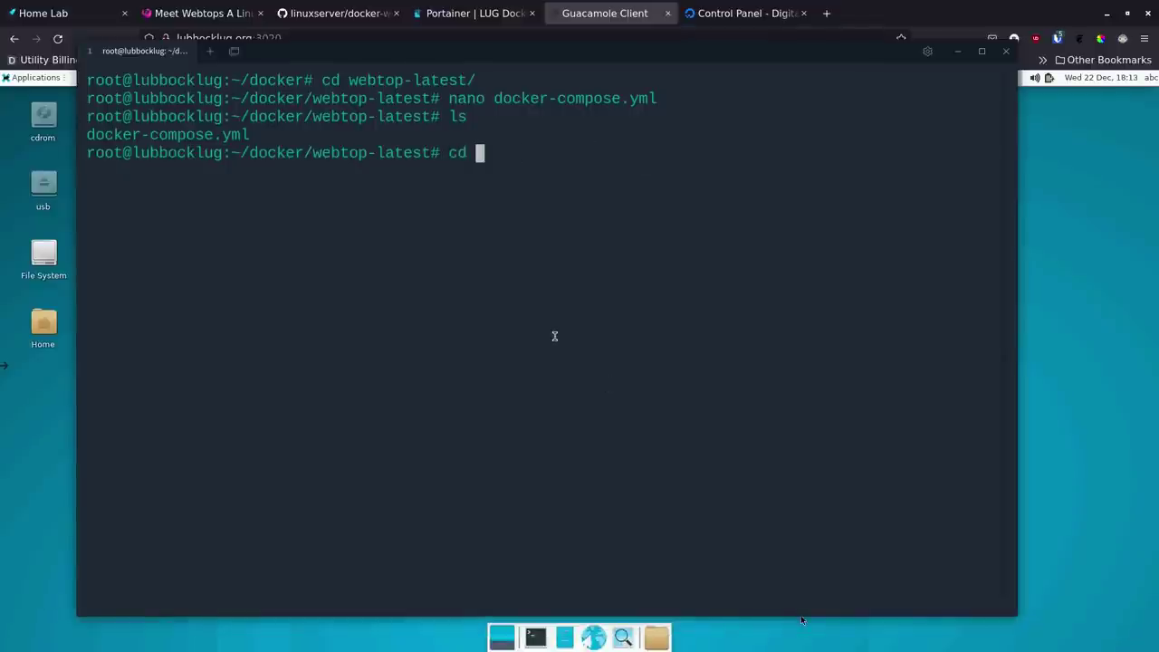
pyautogui.press('Return')
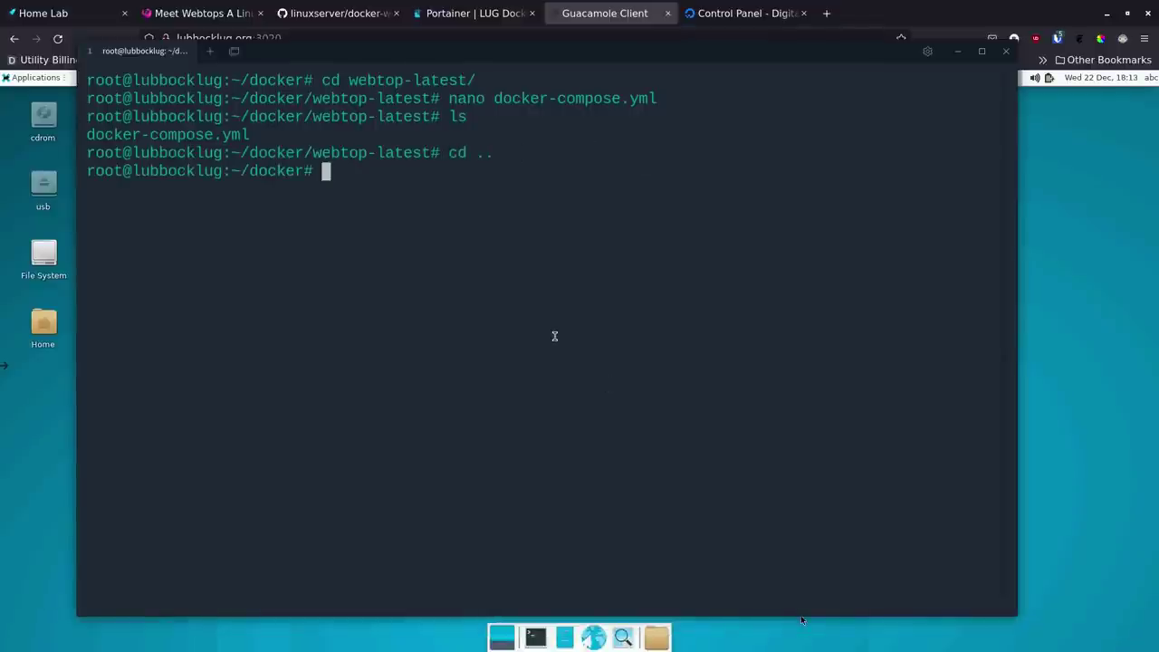
# Step: Create a directory named webtop-kde-ubuntu in the docker folder and change into it
pyautogui.write('mkdir ')
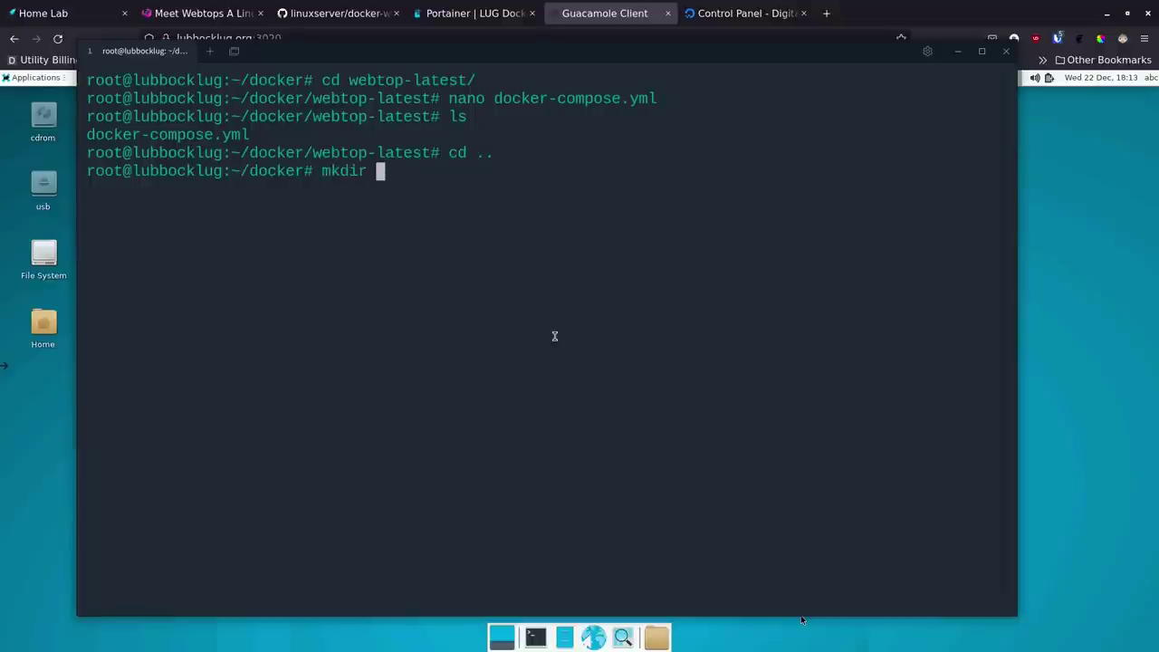
pyautogui.write('webtop-de-')
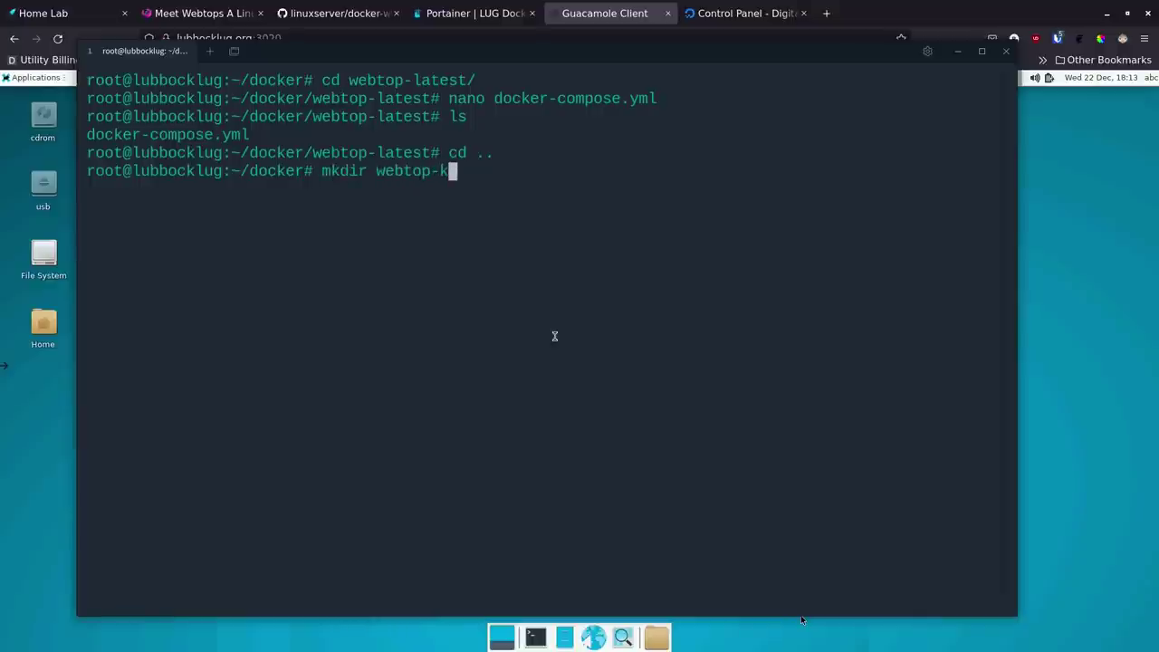
pyautogui.press('BackSpace')
pyautogui.press('BackSpace')
pyautogui.press('BackSpace')
pyautogui.write('kde-ubuntu')
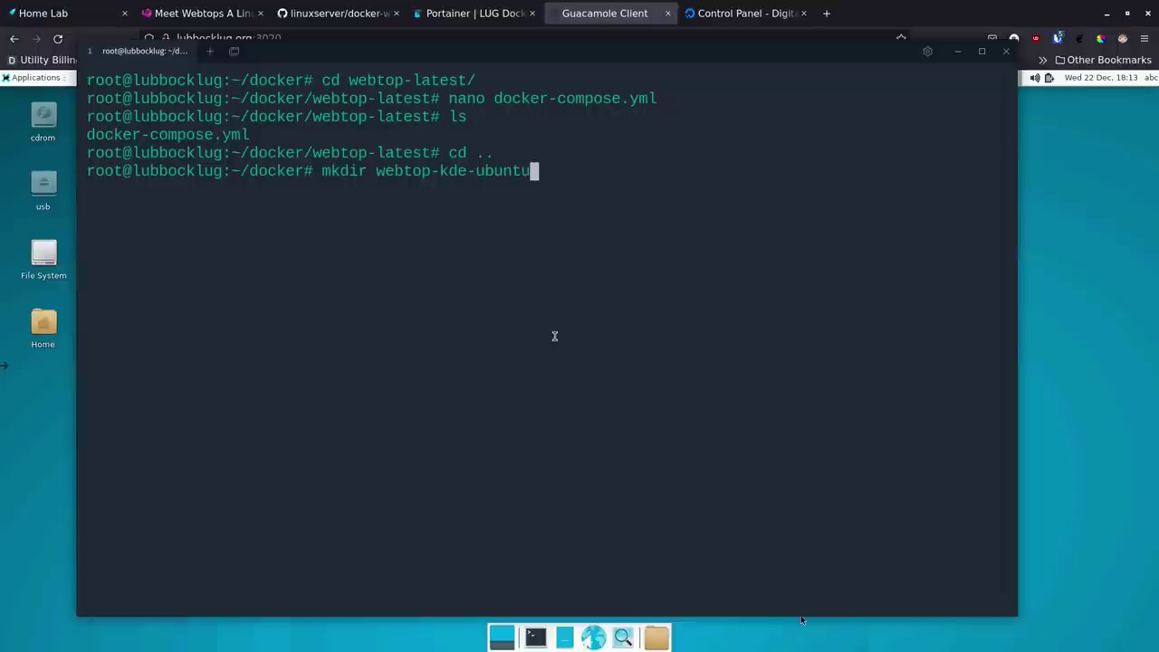
pyautogui.press('Return')
pyautogui.write('cd webtop-')
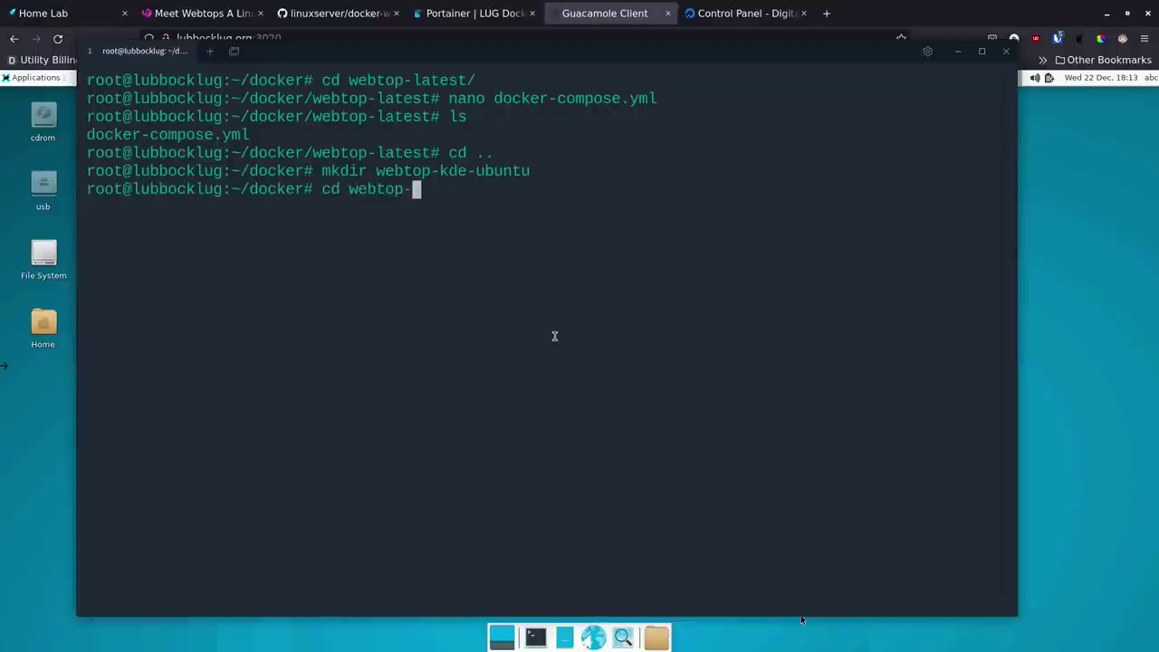
pyautogui.press('Tab')
pyautogui.press('Return')
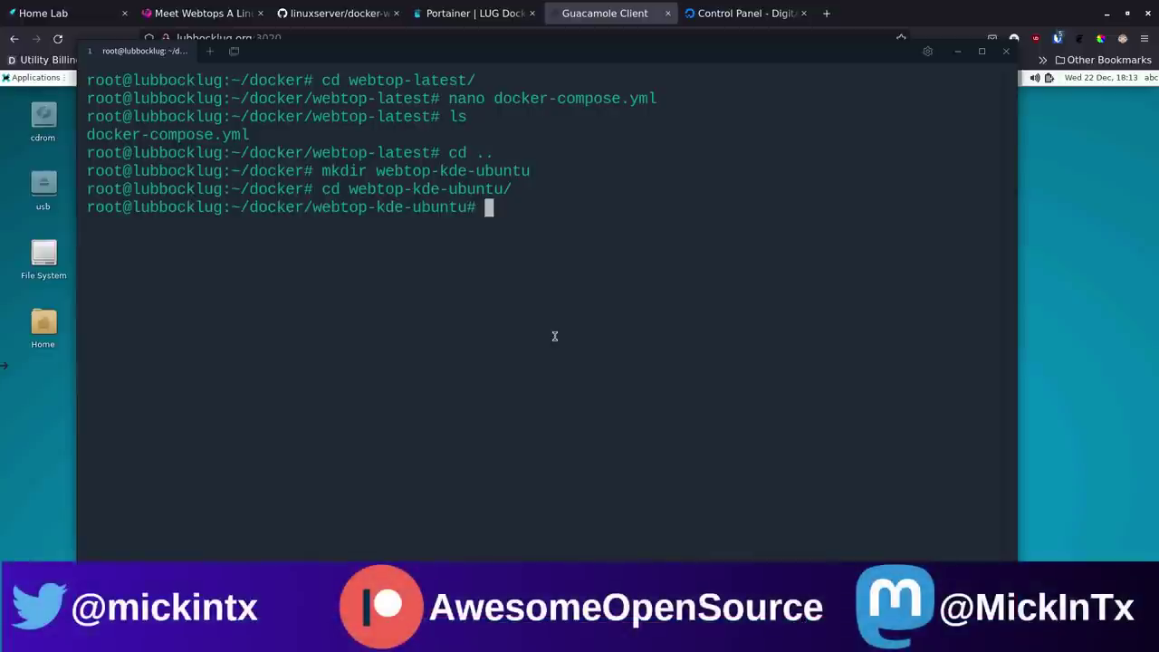
# Step: Open a new docker-compose.yml file in nano inside the webtop-kde-ubuntu directory
pyautogui.write('nano eodkc')
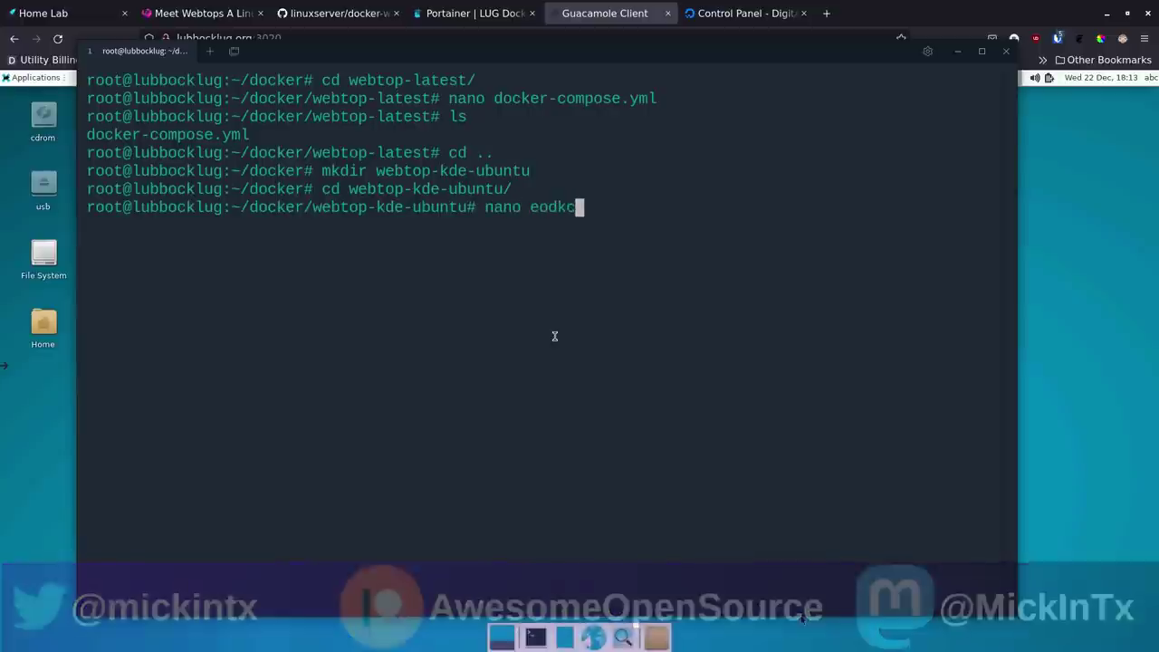
pyautogui.press('BackSpace')
pyautogui.press('BackSpace')
pyautogui.press('BackSpace')
pyautogui.press('BackSpace')
pyautogui.press('BackSpace')
pyautogui.write('docker-c')
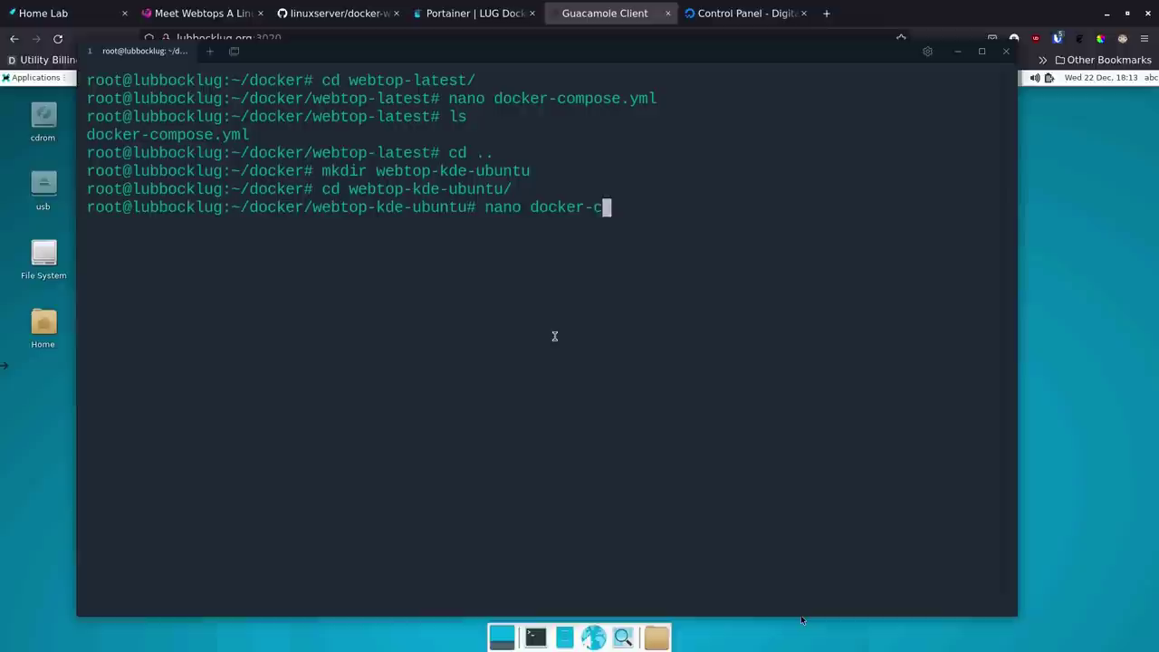
pyautogui.write('ompose.yml')
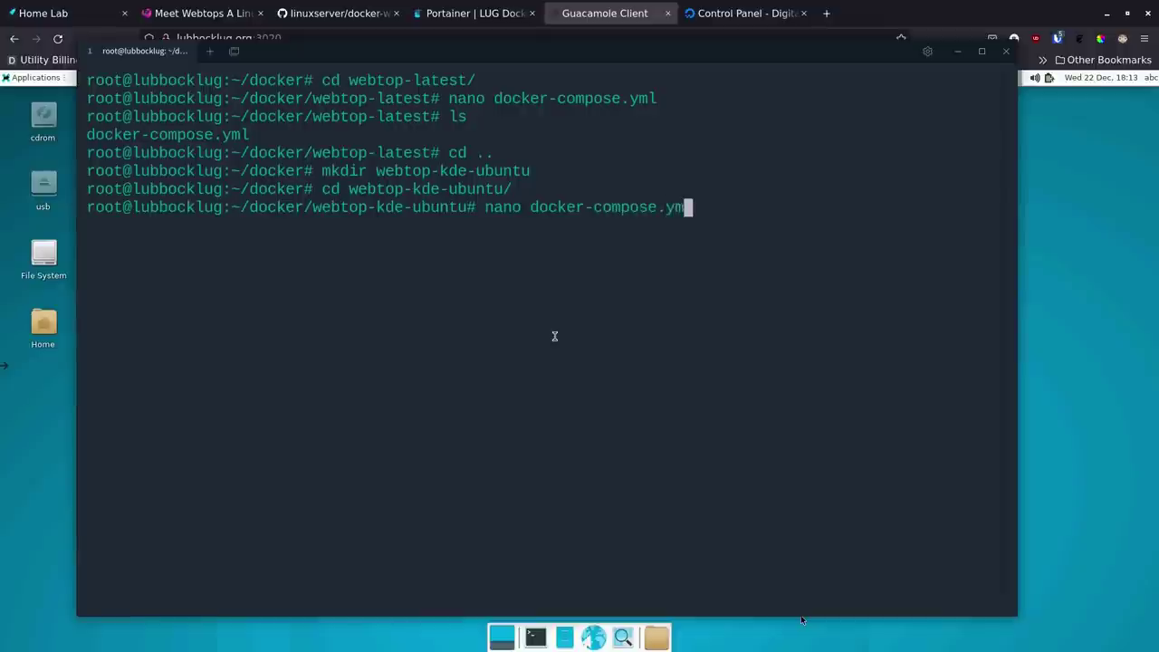
pyautogui.press('Return')
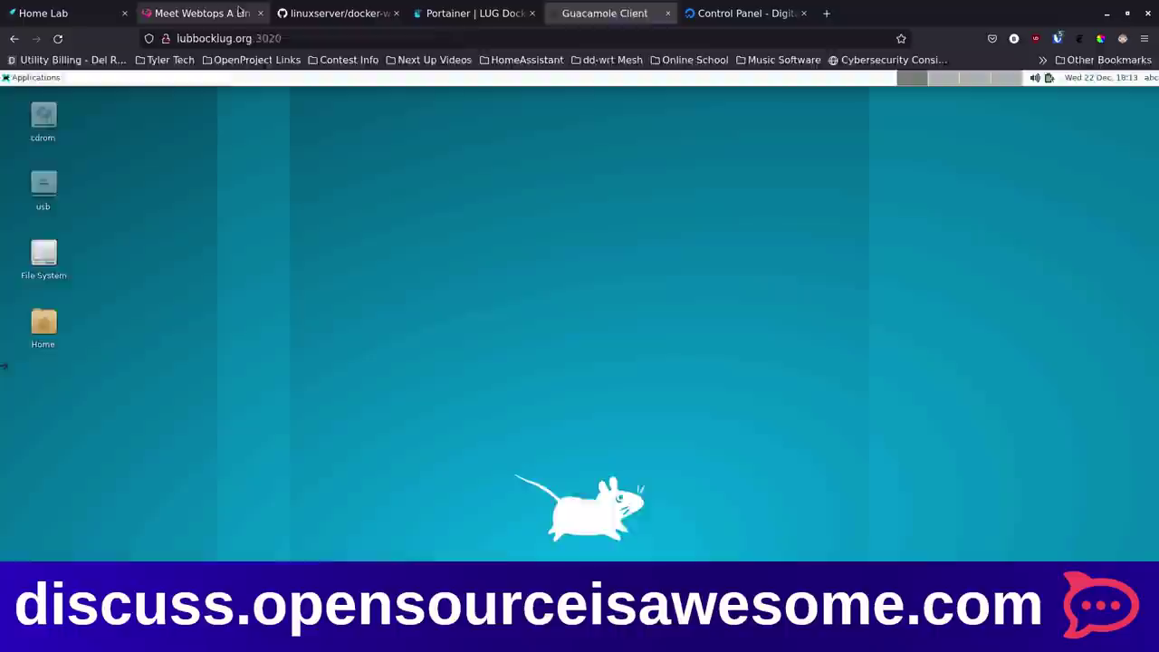
# Step: Copy the docker-compose example, from its version line down, out of the docker-webtop GitHub README, check the image tags, and paste it into nano
pyautogui.click(242, 12)
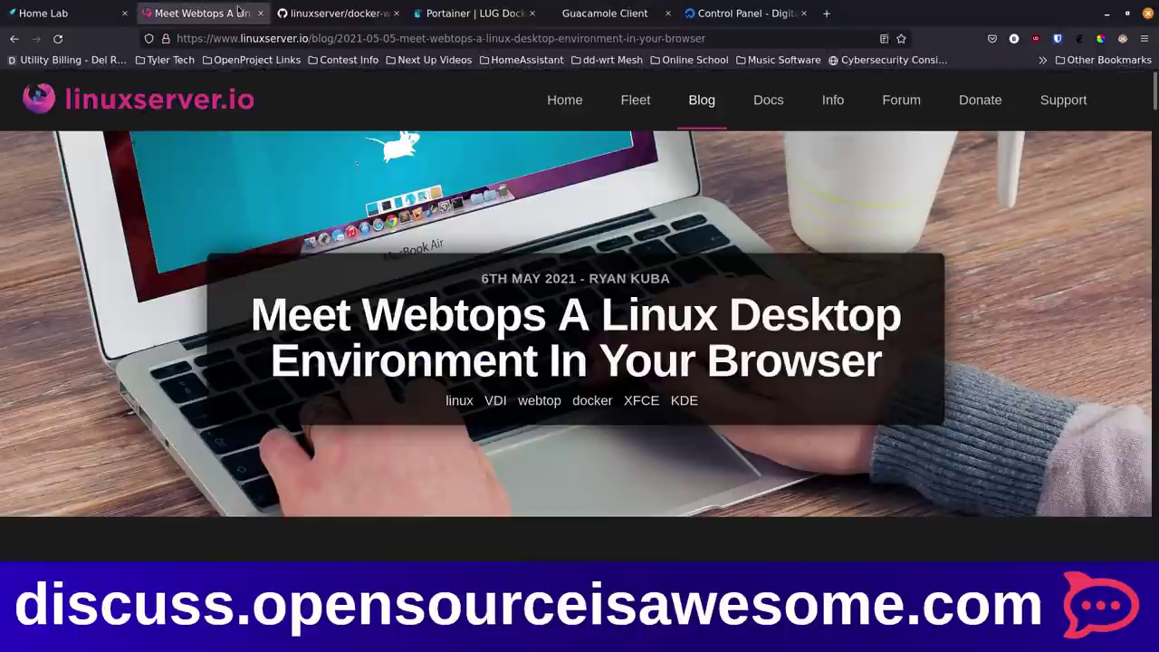
pyautogui.click(346, 13)
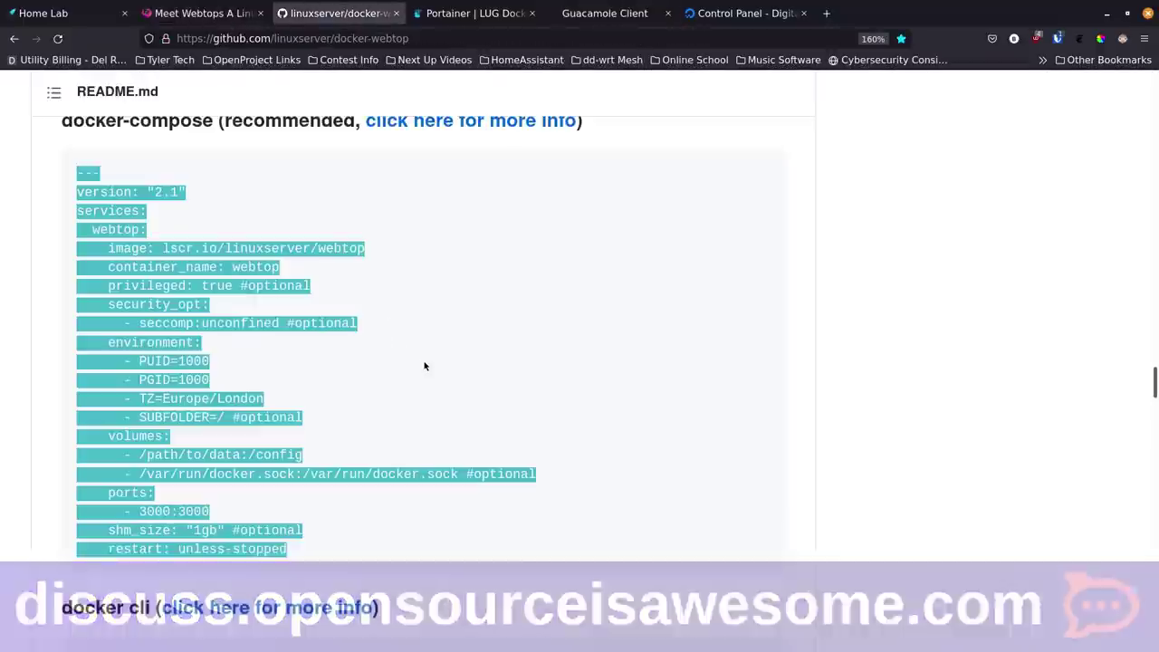
pyautogui.click(422, 367)
pyautogui.moveTo(339, 557); pyautogui.dragTo(65, 173)
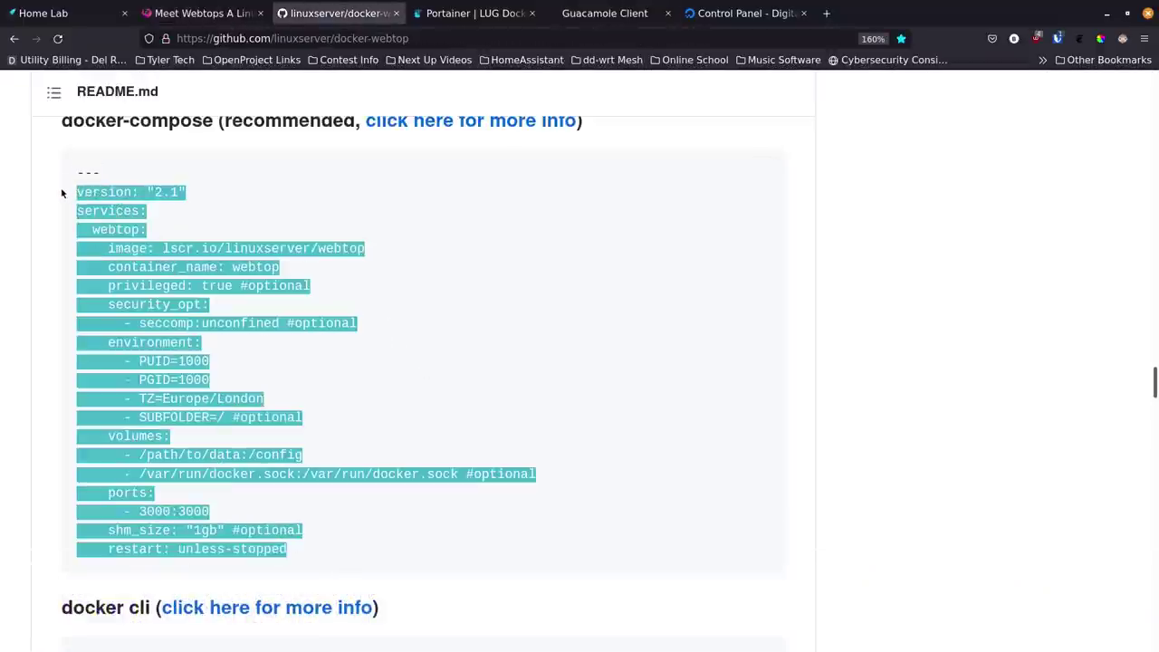
pyautogui.scroll(5, 220, 260)
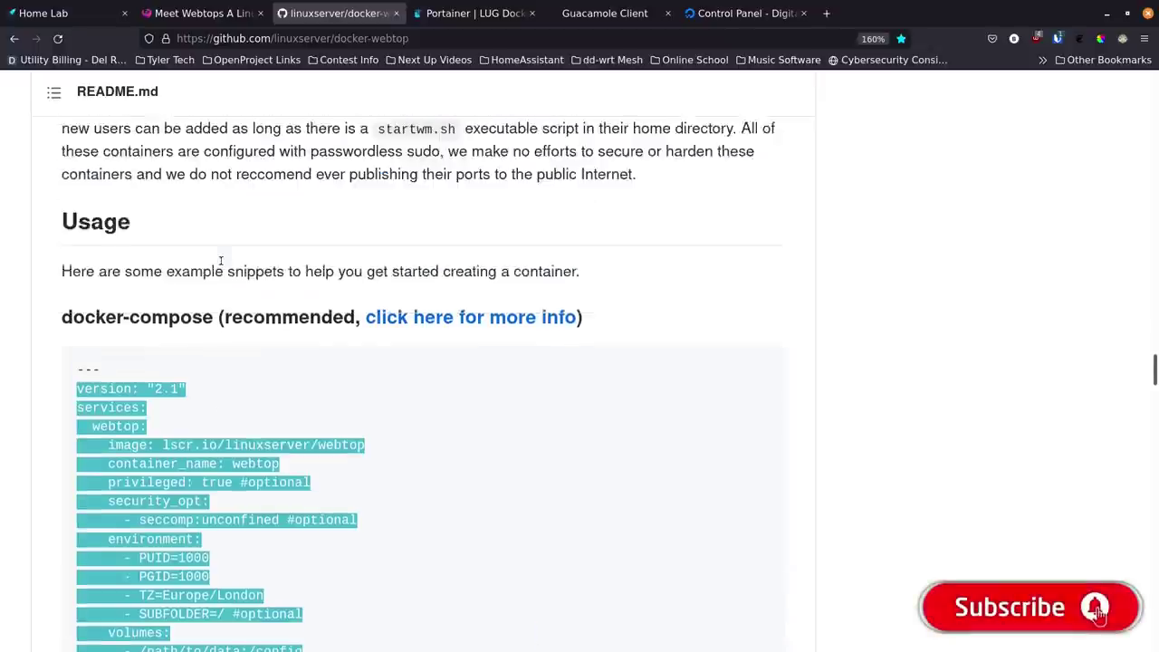
pyautogui.scroll(10, 220, 260)
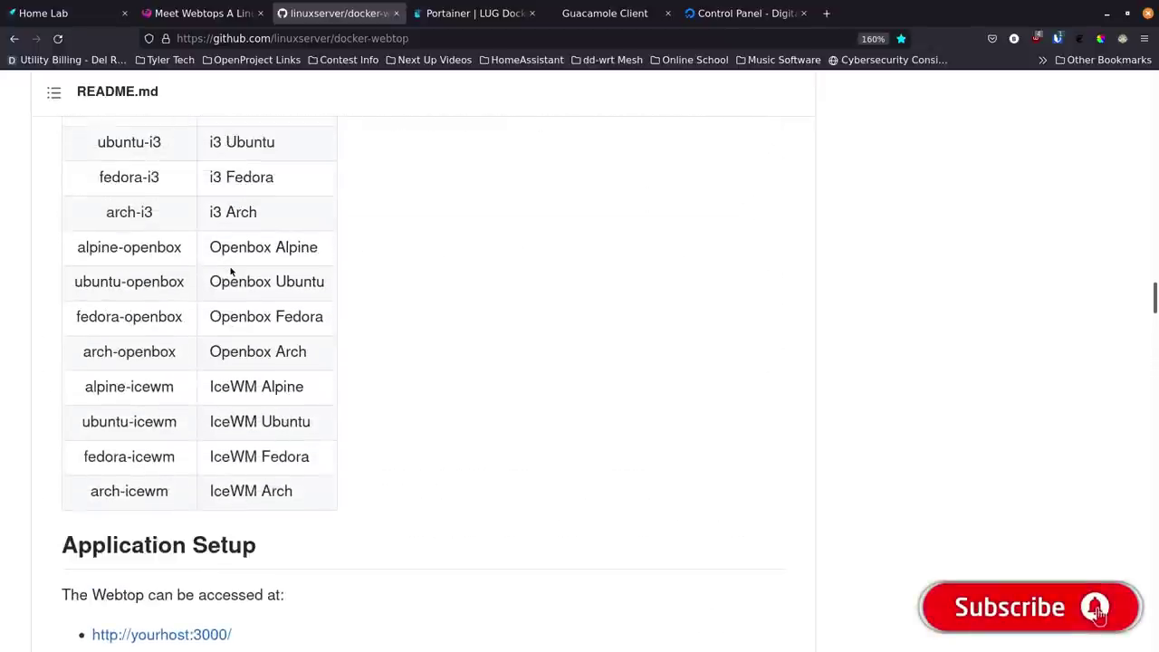
pyautogui.scroll(3, 231, 271)
pyautogui.scroll(3, 231, 271)
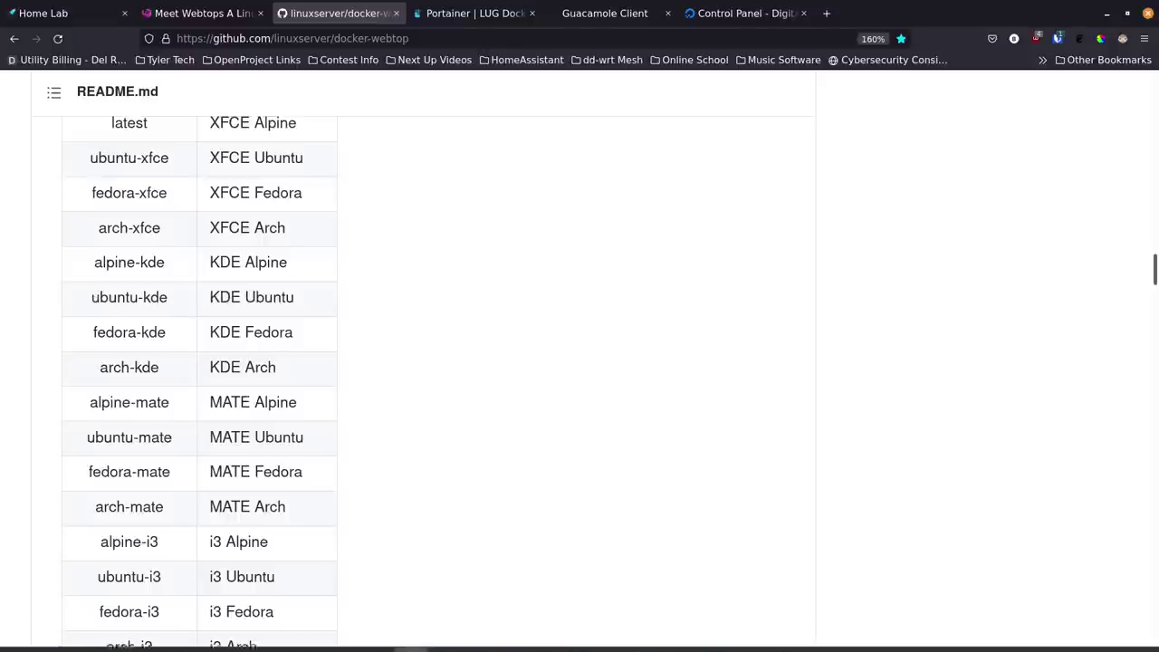
pyautogui.click(612, 642)
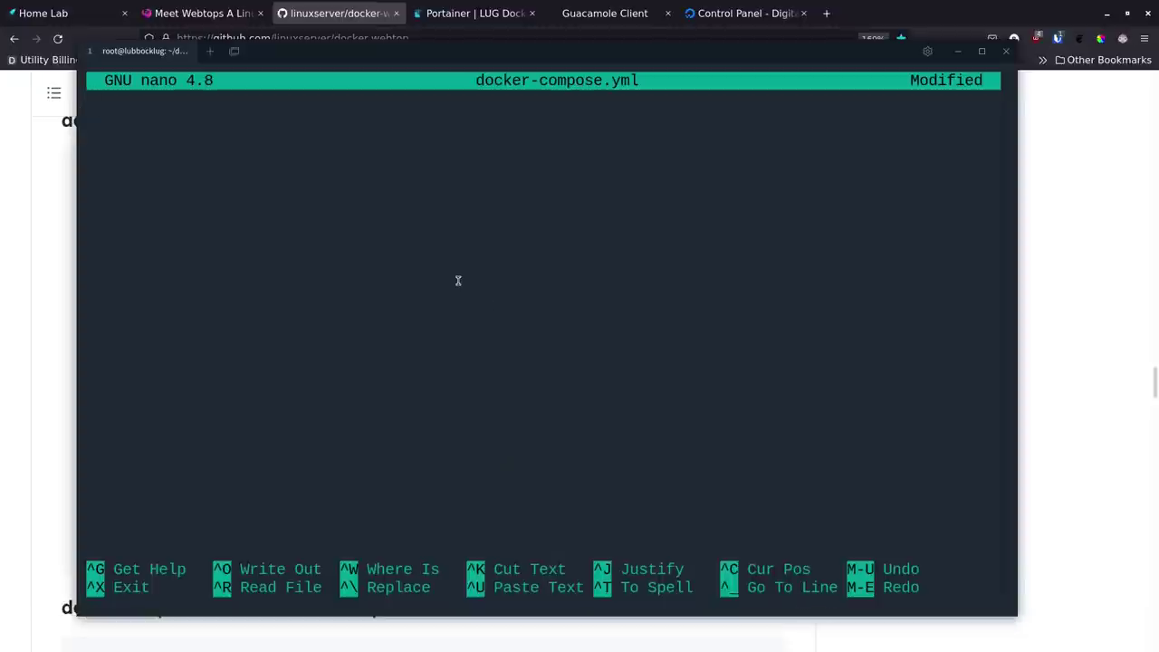
pyautogui.hotkey('ctrl', 'shift', 'v')
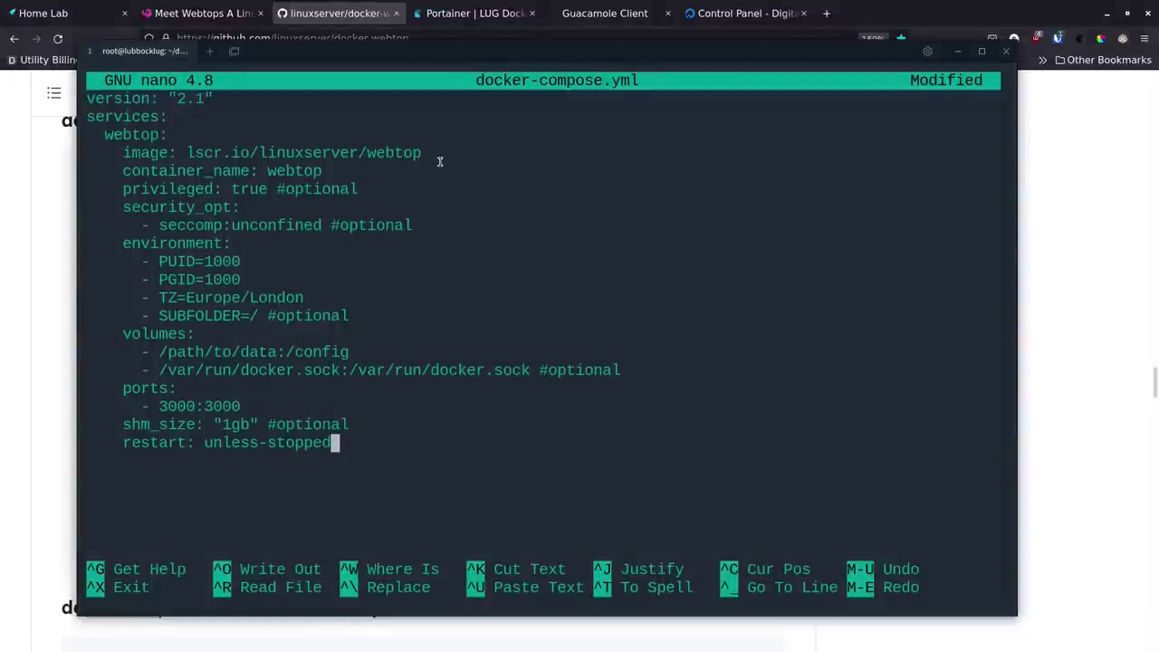
# Step: Append the tag :ubuntu-kde to the lscr.io/linuxserver/webtop image line in docker-compose.yml
pyautogui.press('Up')
pyautogui.press('Up')
pyautogui.press('Up')
pyautogui.press('Up')
pyautogui.press('Up')
pyautogui.press('Up')
pyautogui.press('Up')
pyautogui.press('Up')
pyautogui.press('Up')
pyautogui.press('Up')
pyautogui.press('Up')
pyautogui.press('Up')
pyautogui.press('Up')
pyautogui.press('Up')
pyautogui.press('Up')
pyautogui.press('Up')
pyautogui.press('Up')
pyautogui.press('Up')
pyautogui.press('Down')
pyautogui.press('Down')
pyautogui.press('Right')
pyautogui.press('Right')
pyautogui.press('Right')
pyautogui.press('Right')
pyautogui.press('Right')
pyautogui.press('Right')
pyautogui.press('Right')
pyautogui.press('Right')
pyautogui.press('Right')
pyautogui.press('Right')
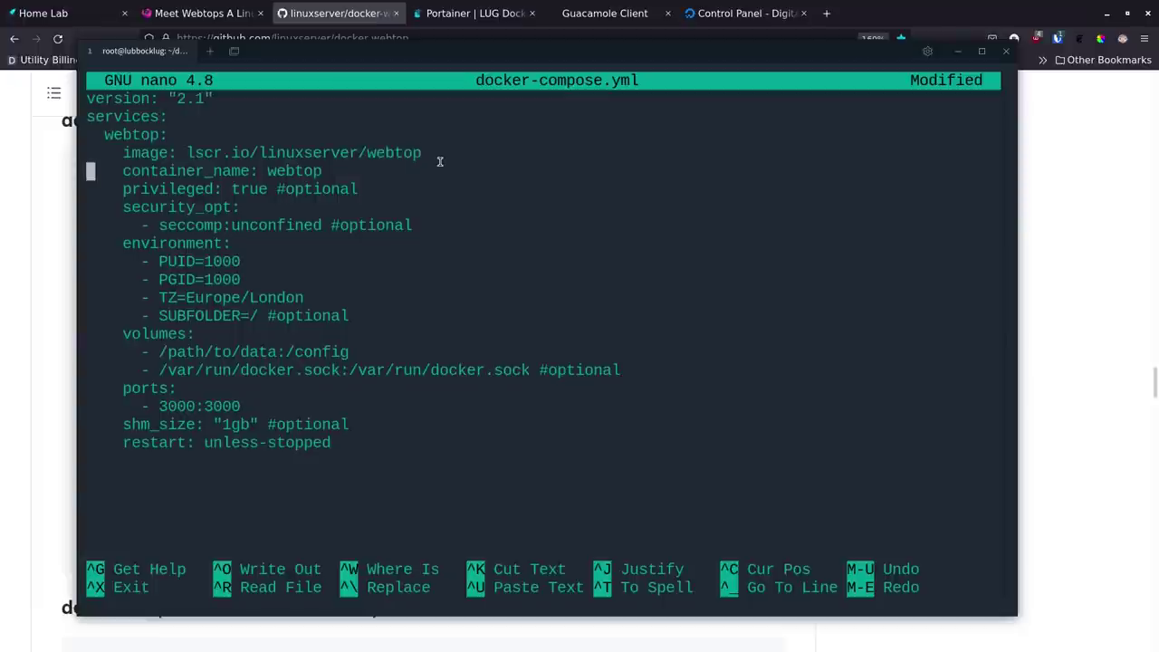
pyautogui.write(':')
pyautogui.write('ubuntu-')
pyautogui.write('kde')
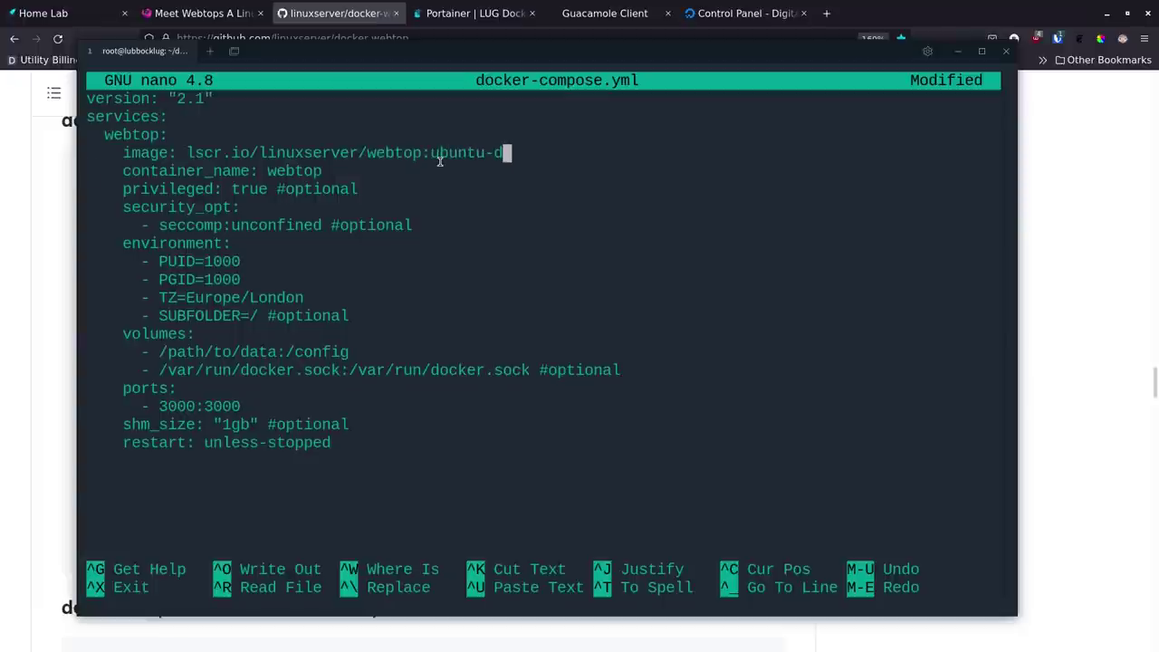
# Step: Set the TZ environment variable in docker-compose.yml to America/Chicago
pyautogui.press('Down')
pyautogui.press('Down')
pyautogui.press('Down')
pyautogui.press('Down')
pyautogui.press('Down')
pyautogui.press('Down')
pyautogui.press('Down')
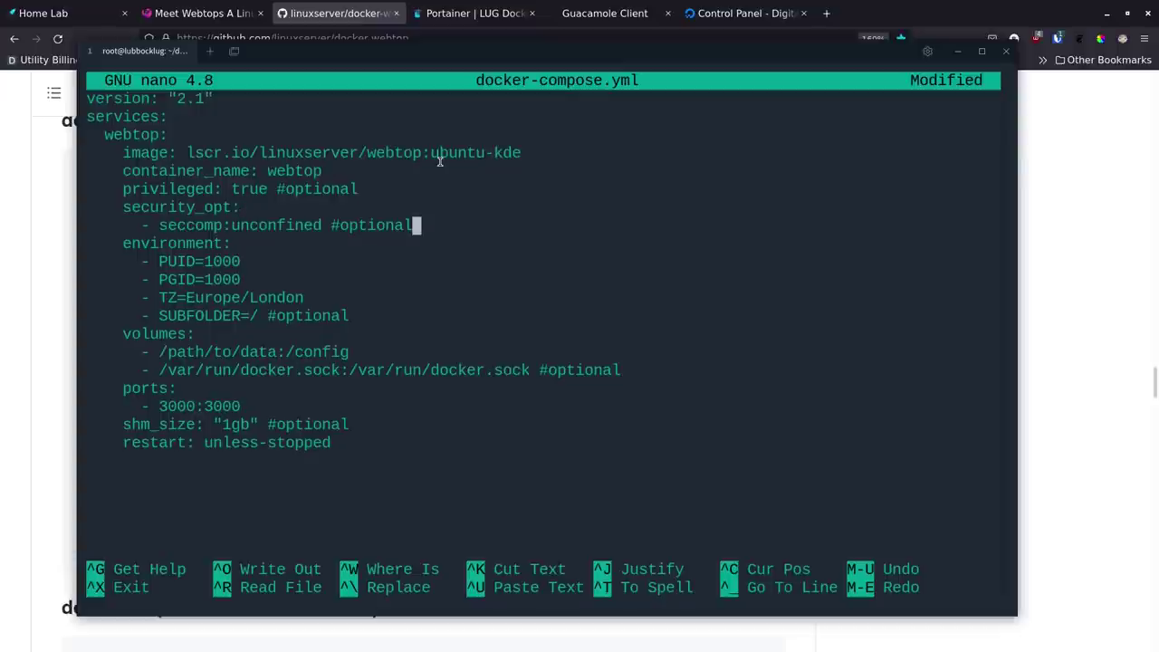
pyautogui.press('Down')
pyautogui.press('BackSpace')
pyautogui.press('BackSpace')
pyautogui.press('BackSpace')
pyautogui.press('BackSpace')
pyautogui.press('BackSpace')
pyautogui.press('BackSpace')
pyautogui.press('BackSpace')
pyautogui.press('BackSpace')
pyautogui.press('BackSpace')
pyautogui.press('BackSpace')
pyautogui.press('BackSpace')
pyautogui.press('BackSpace')
pyautogui.press('BackSpace')
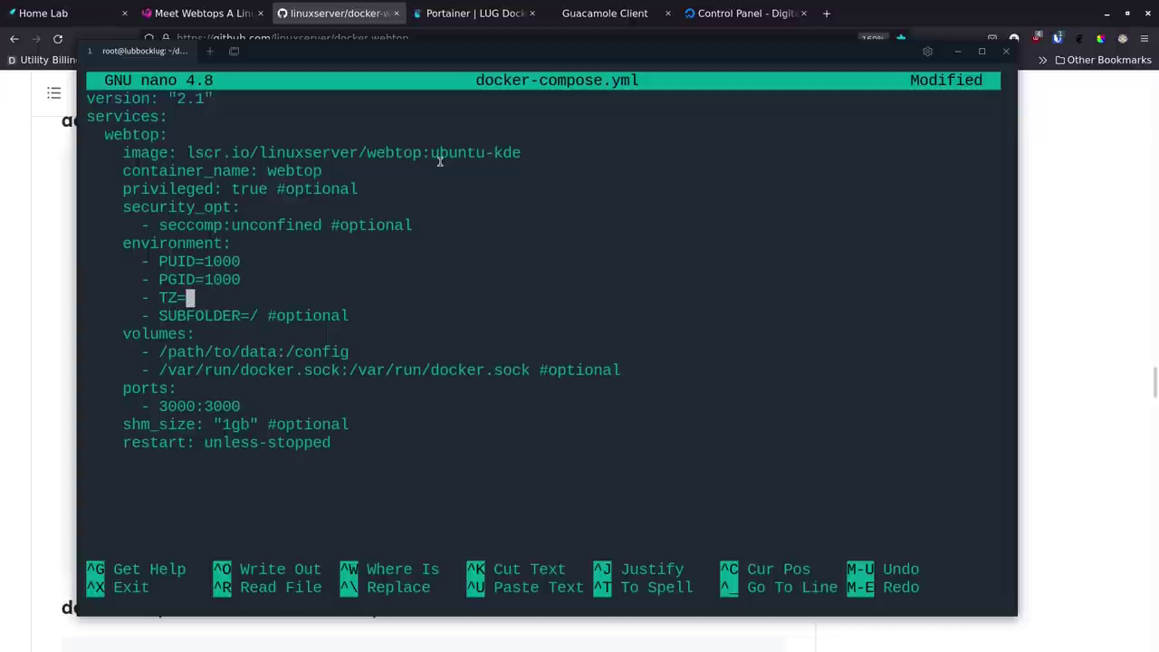
pyautogui.write('America/C')
pyautogui.write('hicago')
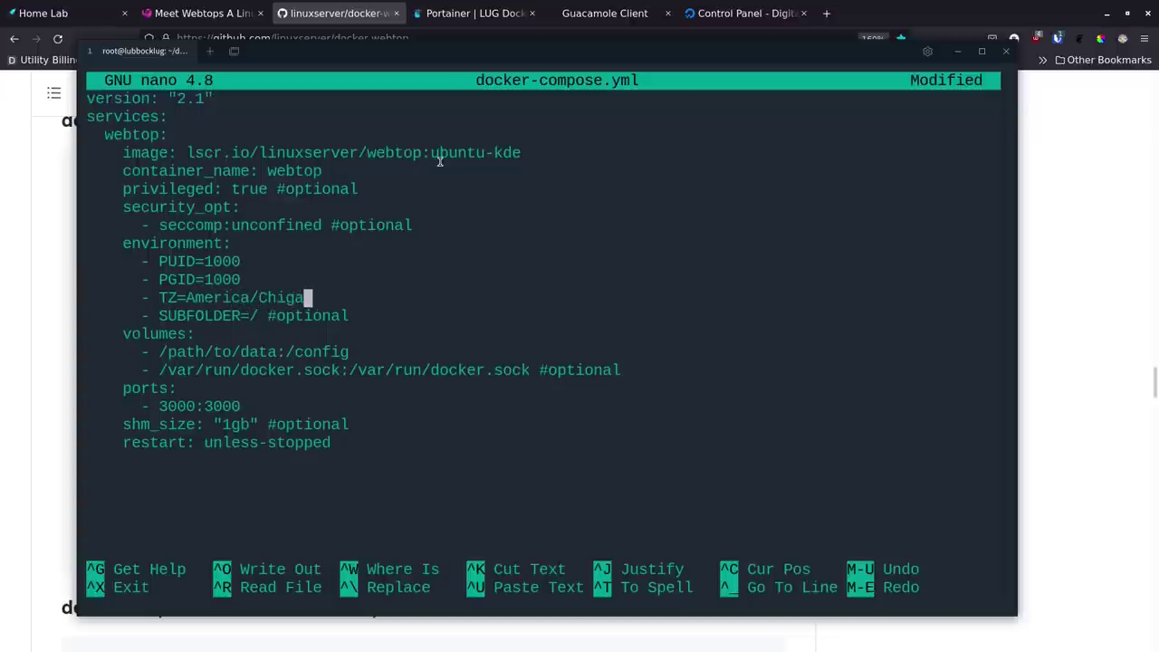
# Step: Change the host side of the /config volume mapping in docker-compose.yml to ./docker/webtop-kde-ubuntu
pyautogui.press('Down')
pyautogui.press('Down')
pyautogui.press('Down')
pyautogui.press('Left')
pyautogui.press('Left')
pyautogui.press('Left')
pyautogui.press('Left')
pyautogui.press('Left')
pyautogui.press('BackSpace')
pyautogui.press('BackSpace')
pyautogui.press('BackSpace')
pyautogui.press('BackSpace')
pyautogui.press('BackSpace')
pyautogui.press('BackSpace')
pyautogui.press('BackSpace')
pyautogui.press('BackSpace')
pyautogui.press('BackSpace')
pyautogui.press('BackSpace')
pyautogui.press('BackSpace')
pyautogui.press('BackSpace')
pyautogui.press('BackSpace')
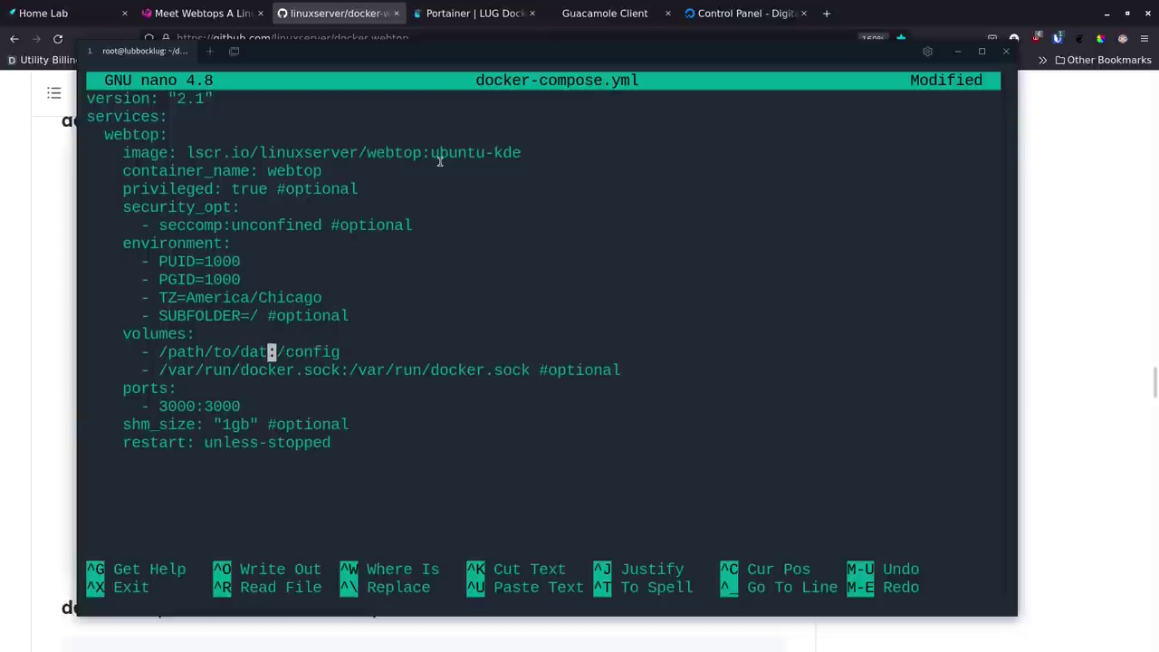
pyautogui.write('./docker/')
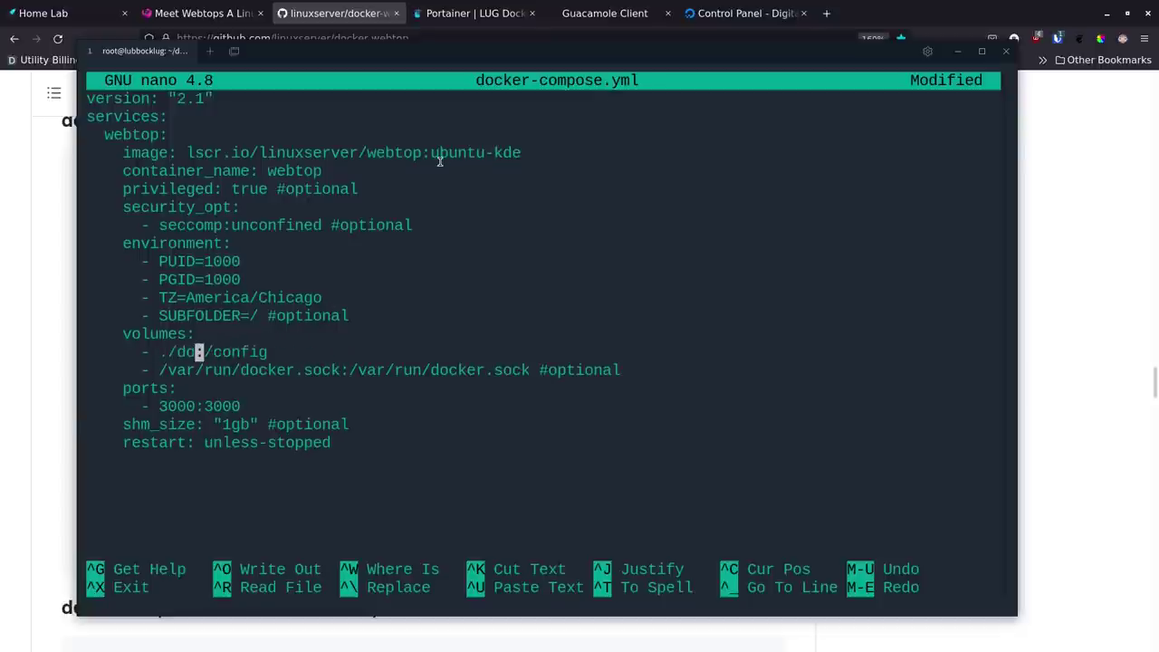
pyautogui.hotkey('ctrl', 's')
pyautogui.write('webtop-k')
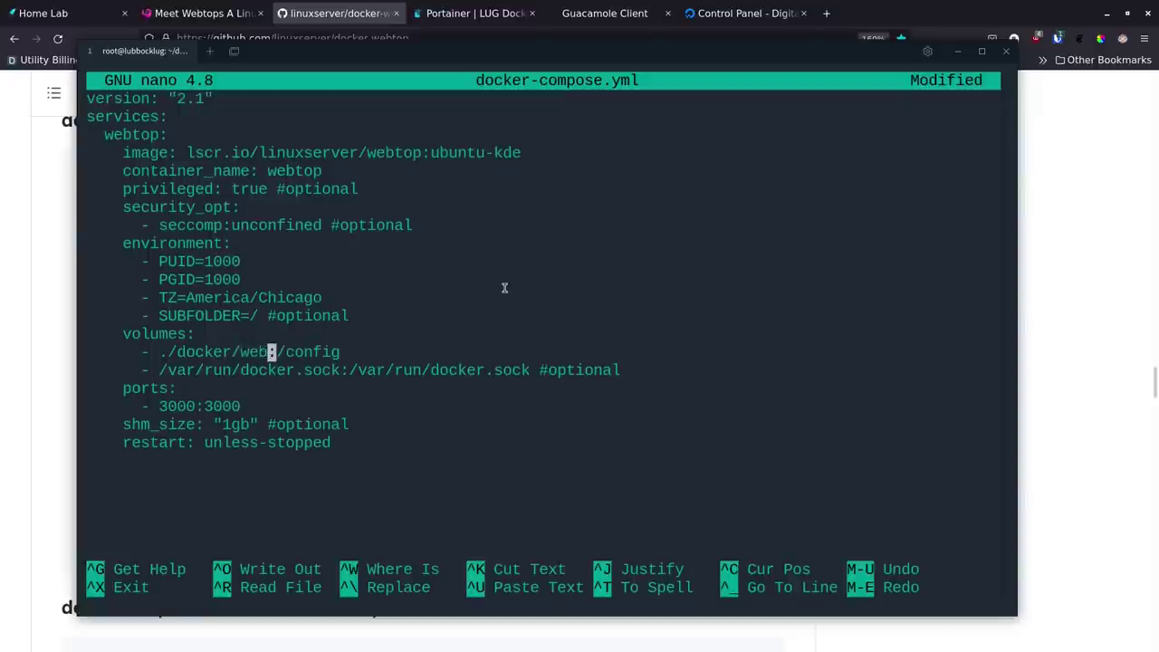
pyautogui.write('de-')
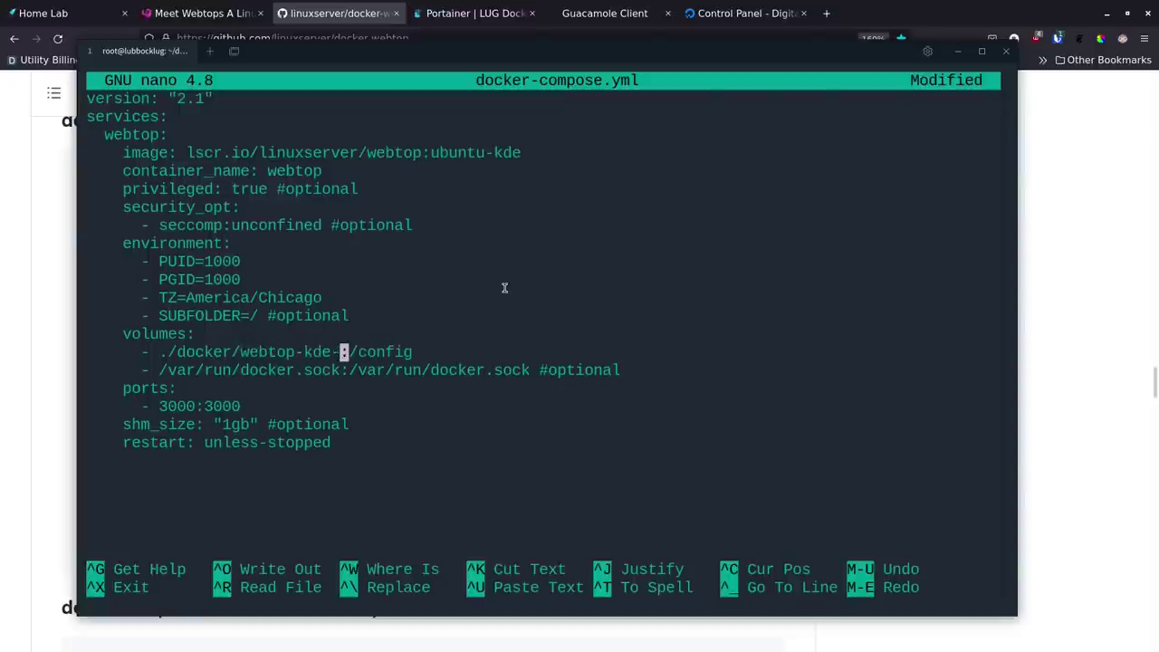
pyautogui.write('ubuntu')
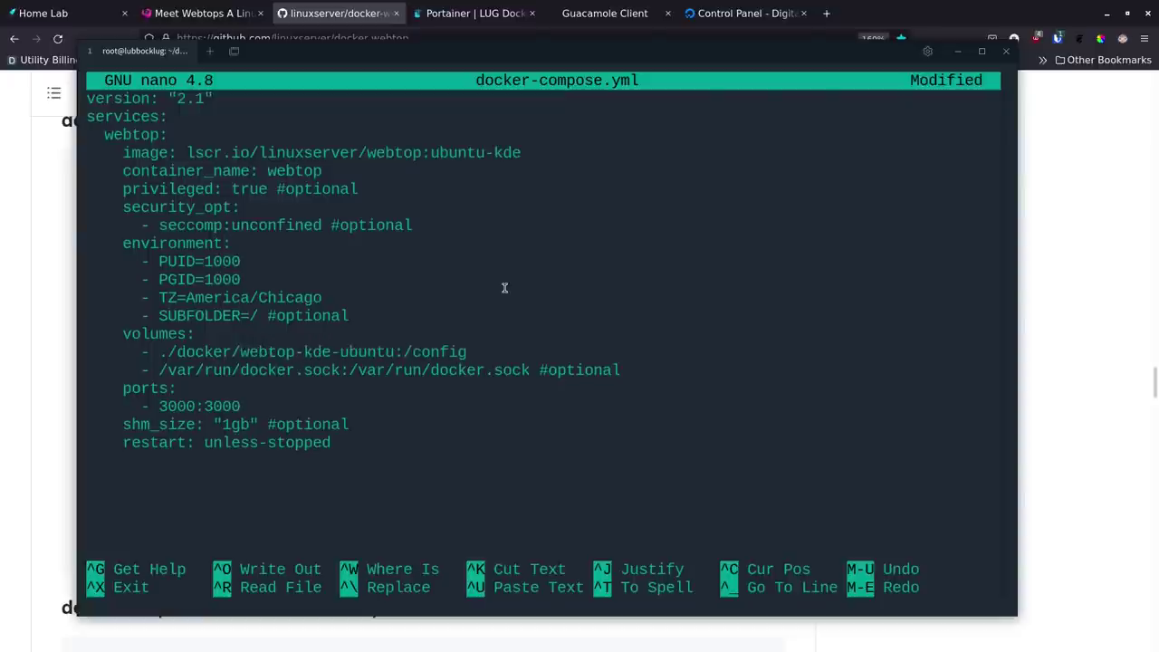
# Step: Set the host port of the container's port mapping to 3021 and shm_size to 2gb
pyautogui.press('Down')
pyautogui.press('Down')
pyautogui.press('Left')
pyautogui.press('Left')
pyautogui.press('Left')
pyautogui.press('Left')
pyautogui.press('Left')
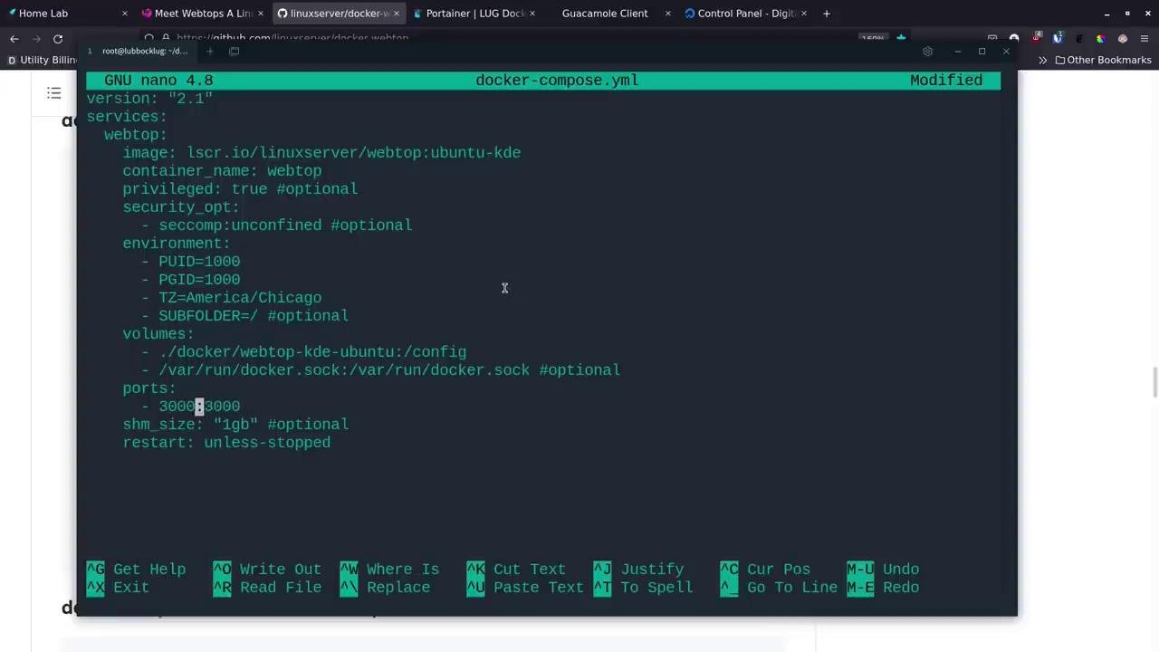
pyautogui.press('BackSpace')
pyautogui.press('BackSpace')
pyautogui.write('21')
pyautogui.press('Down')
pyautogui.press('Right')
pyautogui.press('Right')
pyautogui.press('Right')
pyautogui.press('Right')
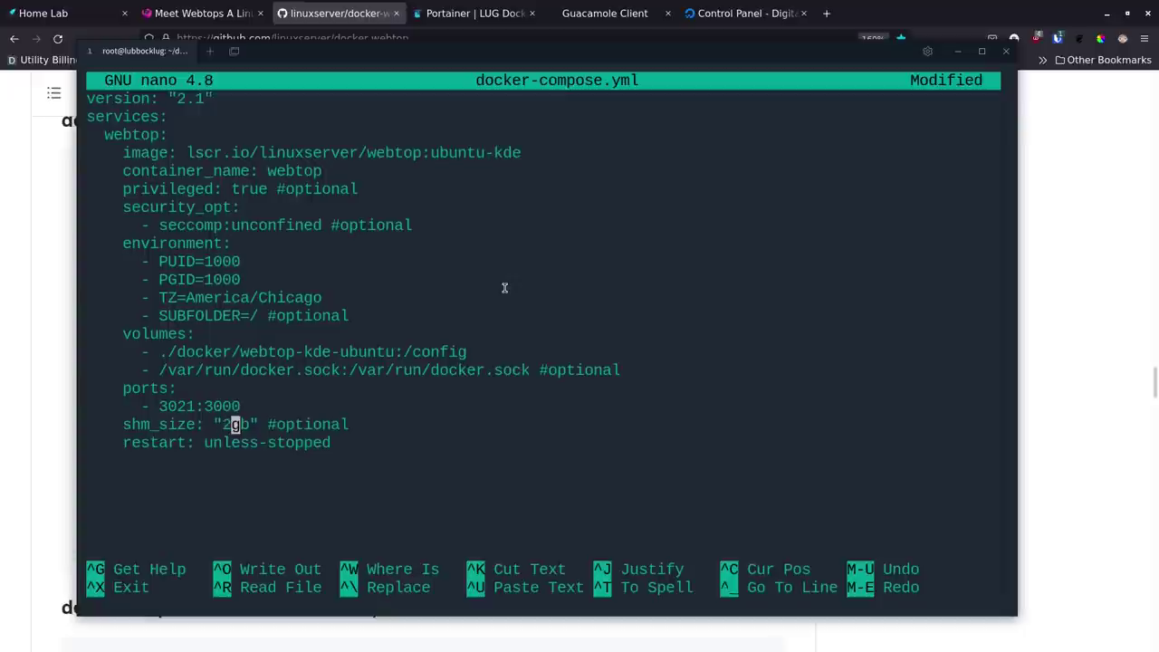
# Step: Save the edited docker-compose.yml under the same name and exit nano
pyautogui.press('Down')
pyautogui.press('Down')
pyautogui.hotkey('ctrl', 'o')
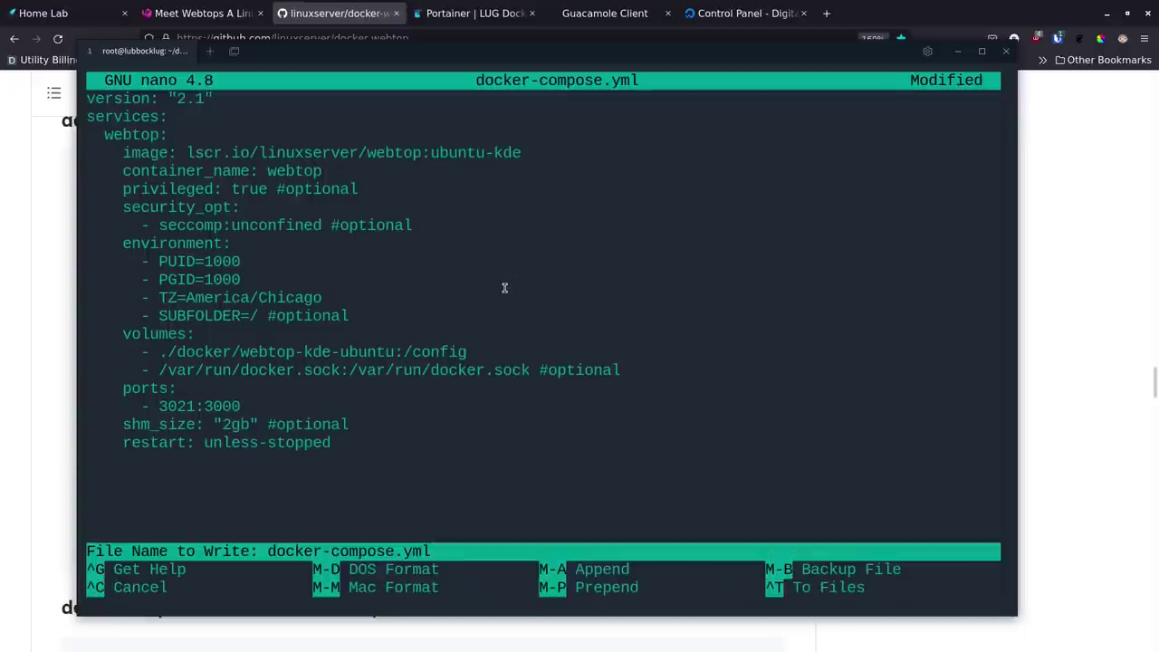
pyautogui.press('Return')
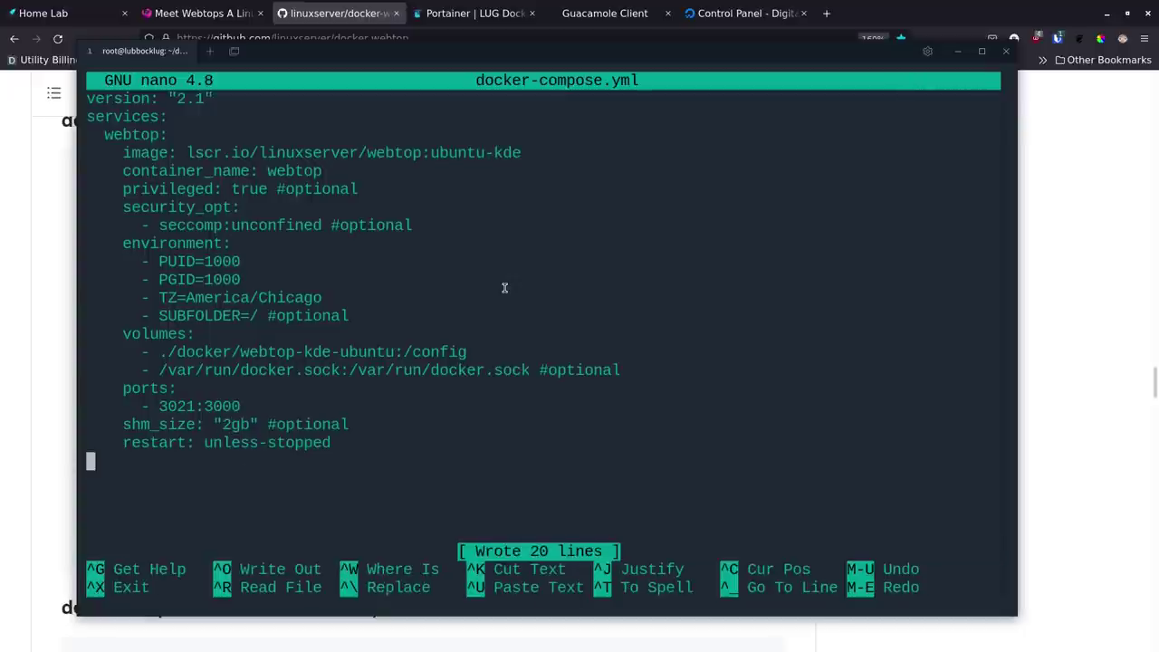
pyautogui.hotkey('ctrl', 'x')
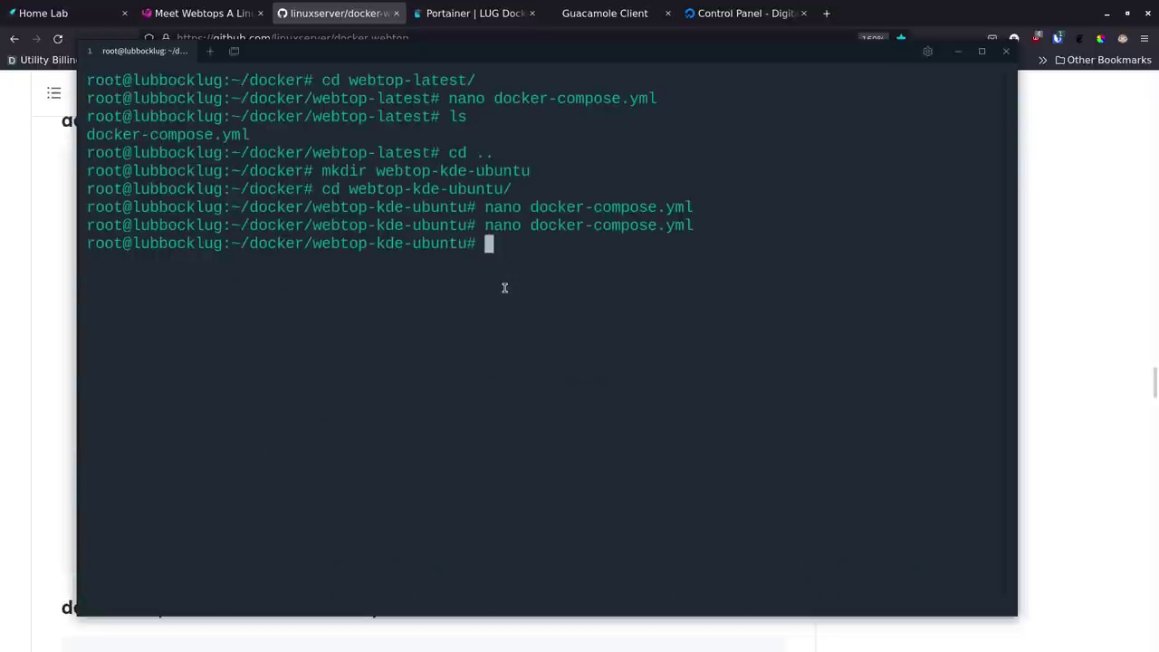
# Step: Bring up the webtop-kde-ubuntu stack in detached mode with docker-compose up -d
pyautogui.write('docker-compose up -d')
pyautogui.press('Return')
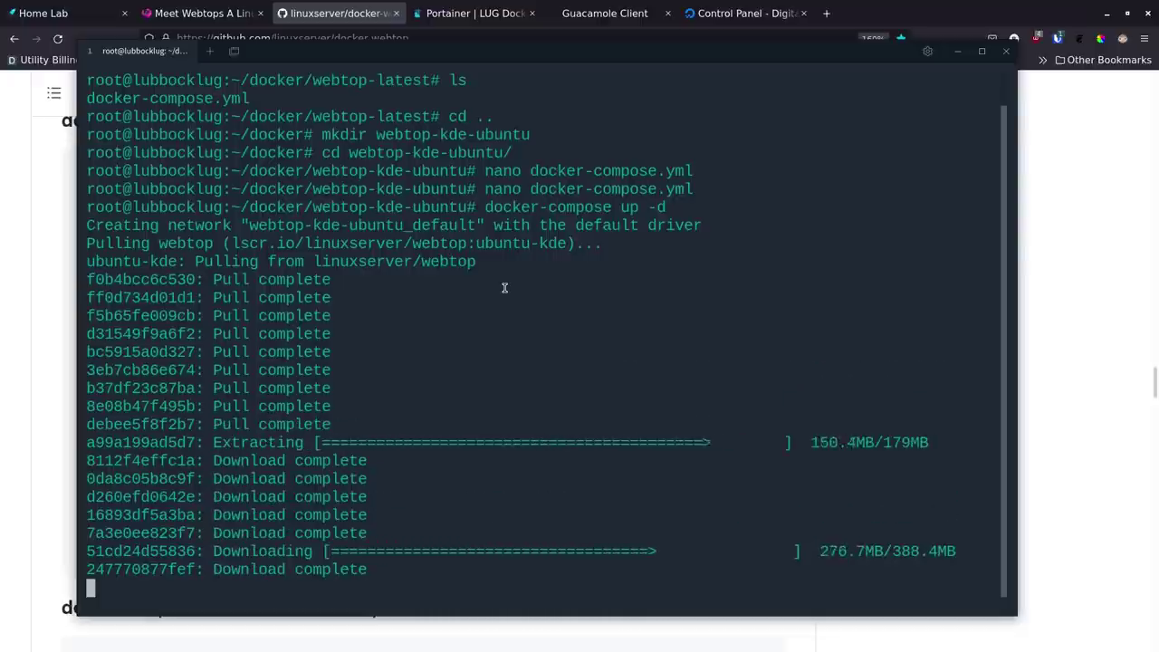
# Step: Switch to the new KDE Webtop at lubbocklug.org:3021 in the browser and check its clipboard, password and files side panel
pyautogui.moveTo(322, 570); pyautogui.dragTo(271, 570)
pyautogui.click(316, 576)
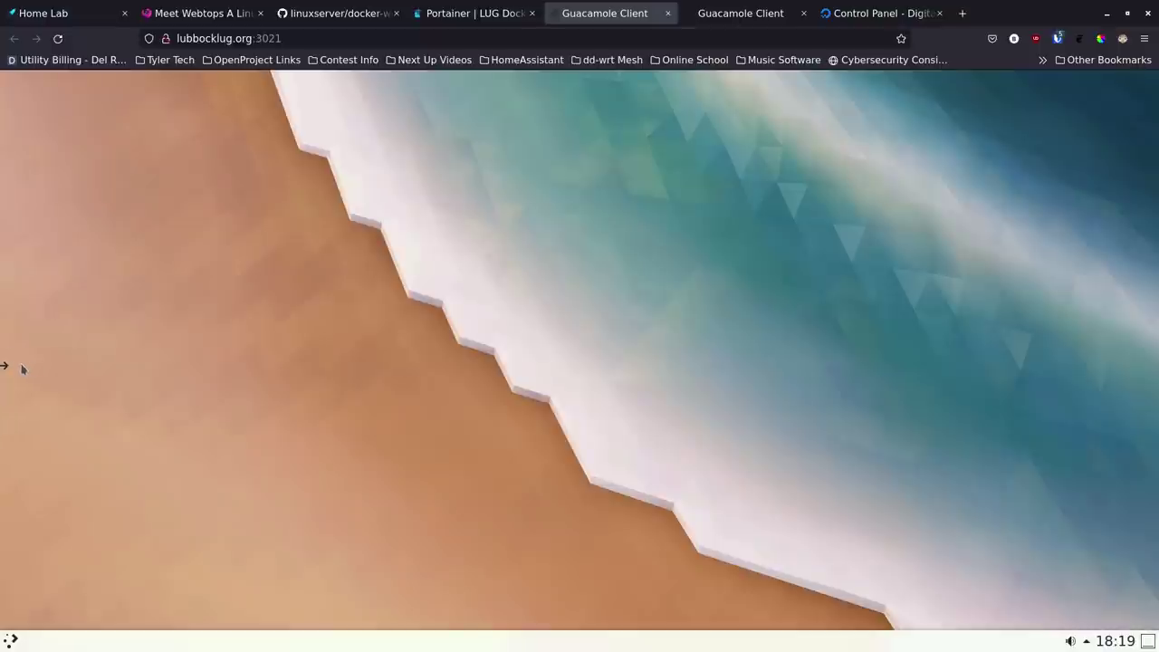
pyautogui.moveTo(7, 367)
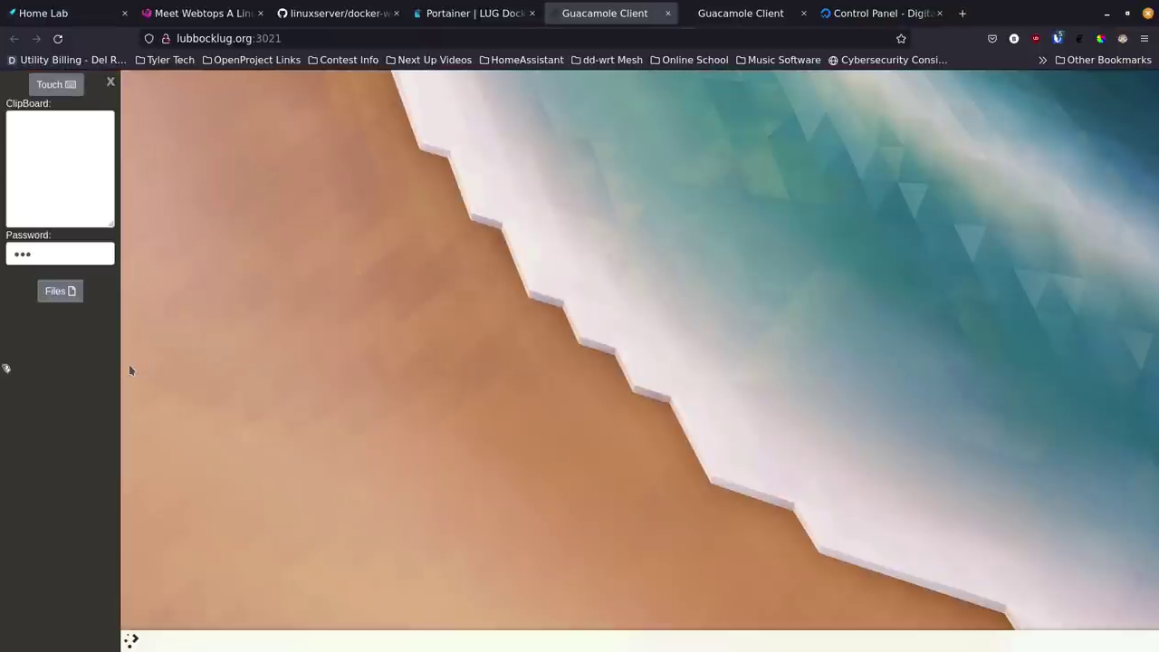
pyautogui.click(112, 84)
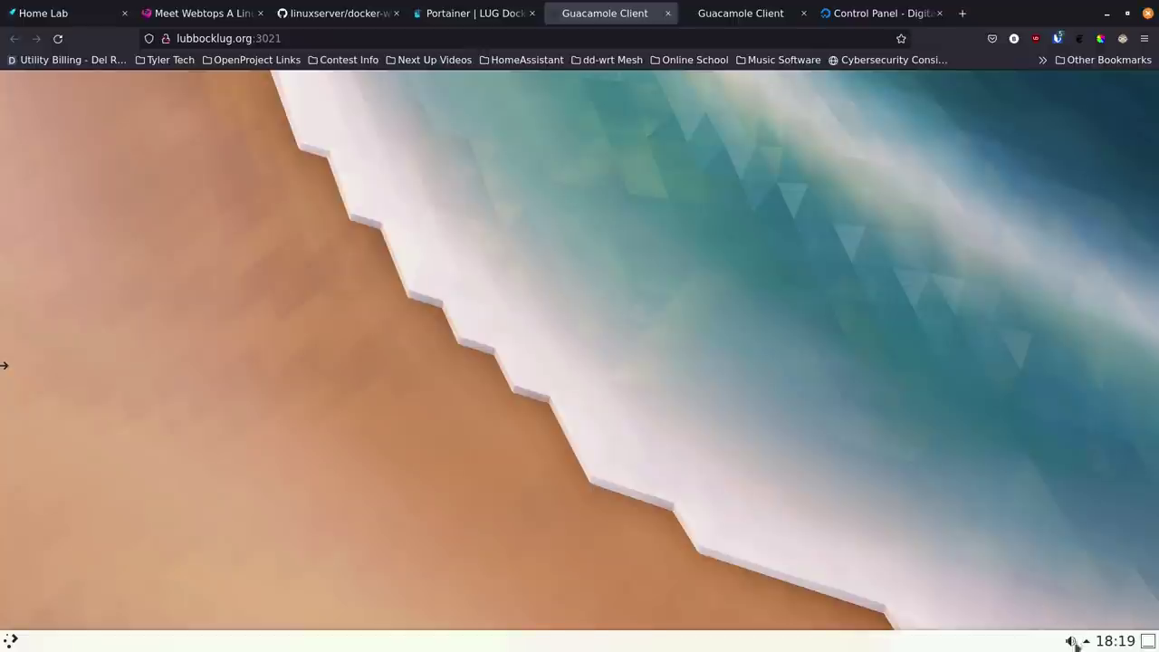
# Step: Search the KDE application launcher for libre, open LibreOffice, and create a Calc spreadsheet, dismissing the Tip of the Day
pyautogui.click(11, 640)
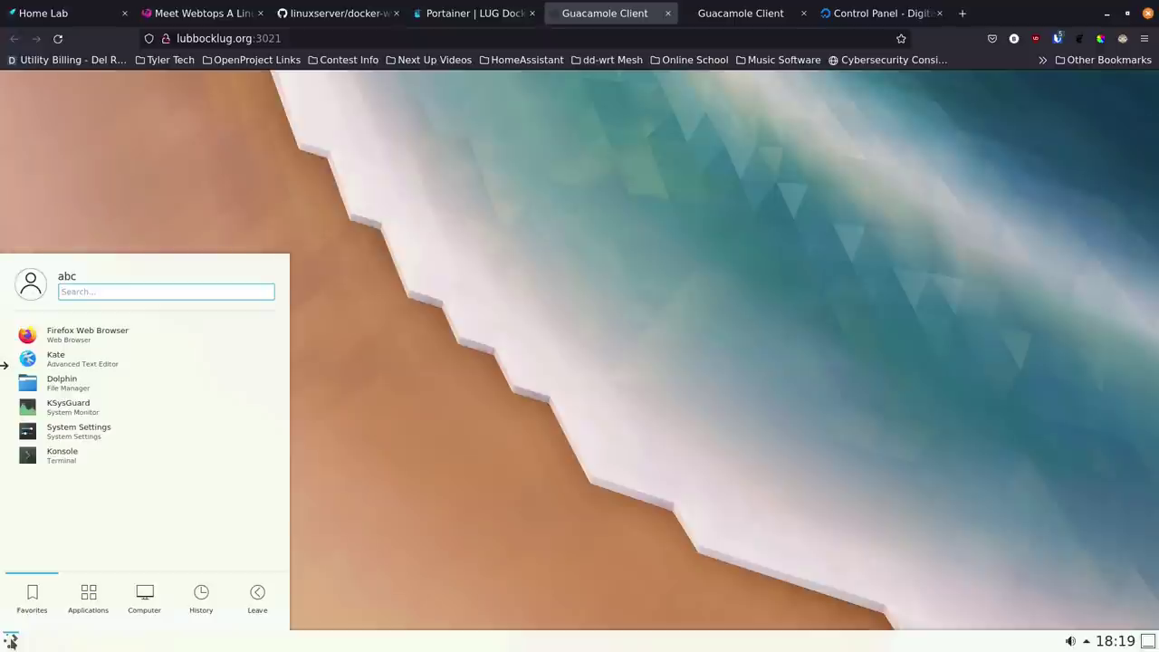
pyautogui.write('libre')
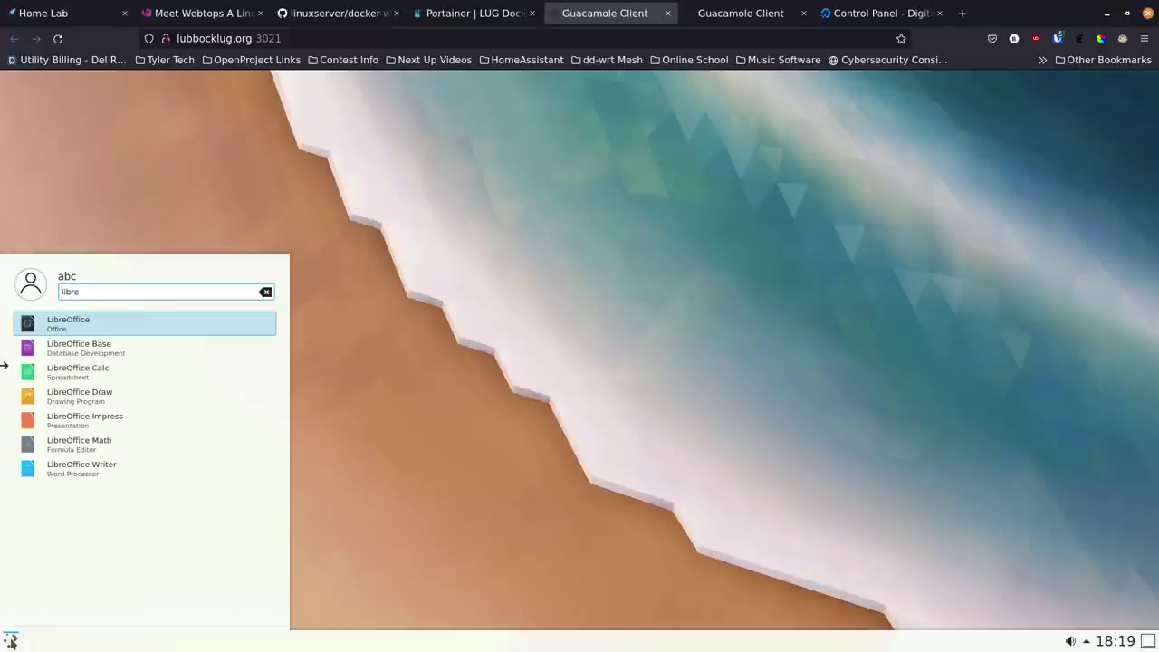
pyautogui.press('Return')
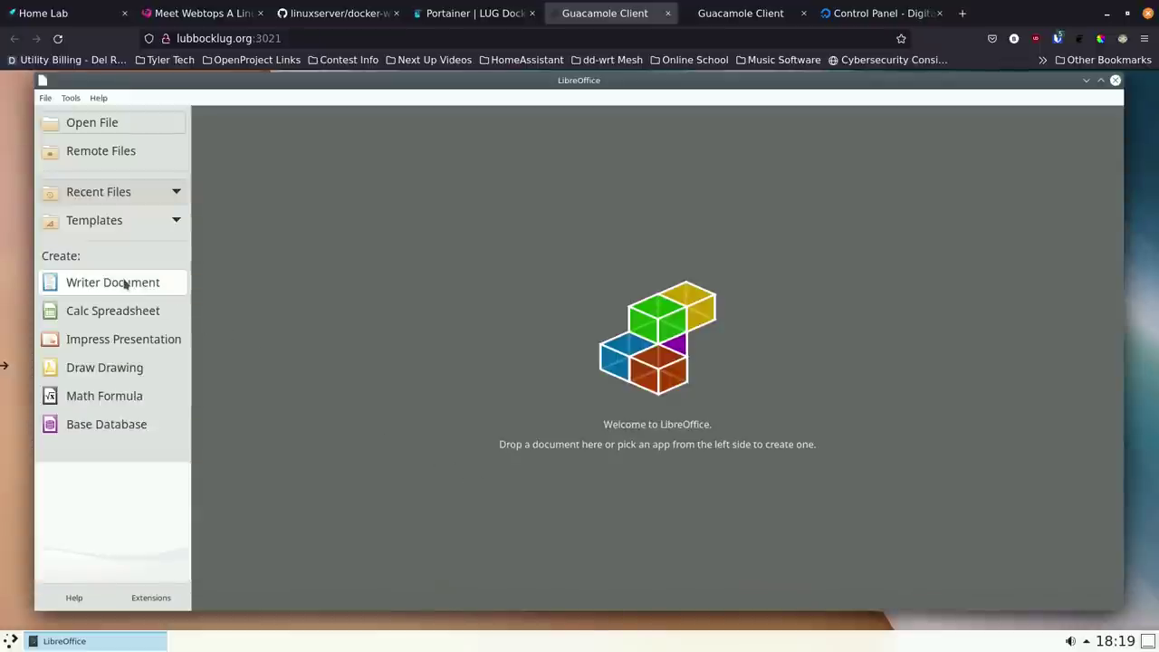
pyautogui.click(124, 312)
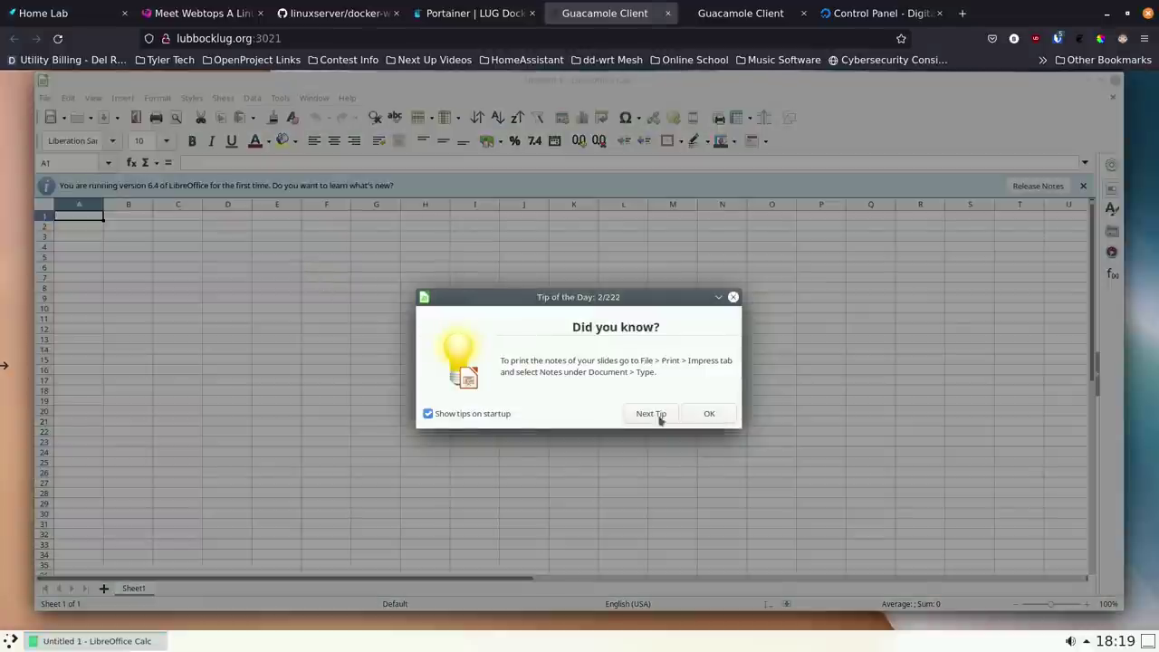
pyautogui.click(707, 414)
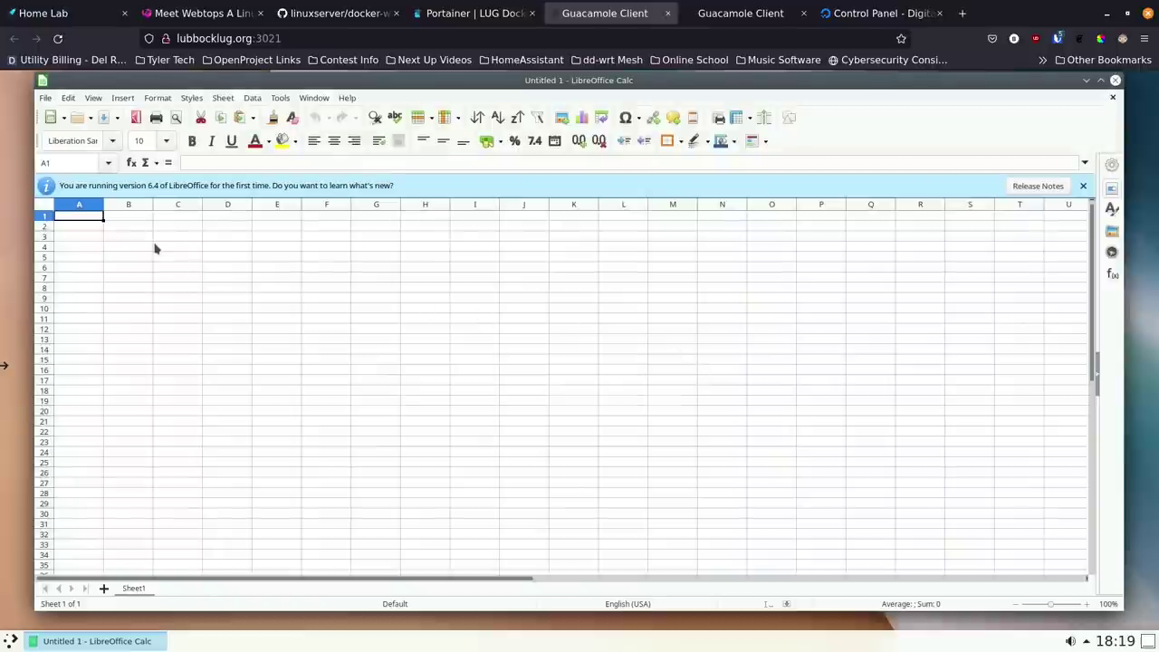
# Step: Test the remote desktop's responsiveness by selecting cells such as C4:I12 in Calc, shifting its window slightly, and opening E15 for editing
pyautogui.click(158, 247)
pyautogui.moveTo(223, 292); pyautogui.dragTo(475, 327)
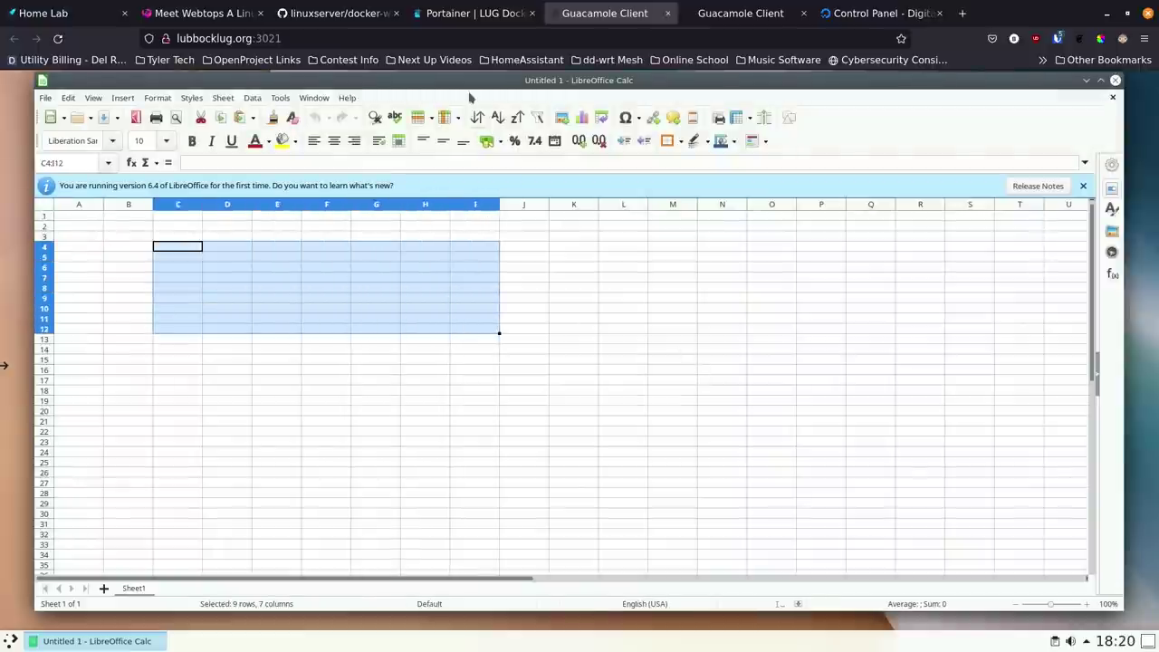
pyautogui.moveTo(473, 83)
pyautogui.mouseDown()
pyautogui.moveTo(451, 136)
pyautogui.moveTo(497, 88)
pyautogui.moveTo(466, 85)
pyautogui.mouseUp()
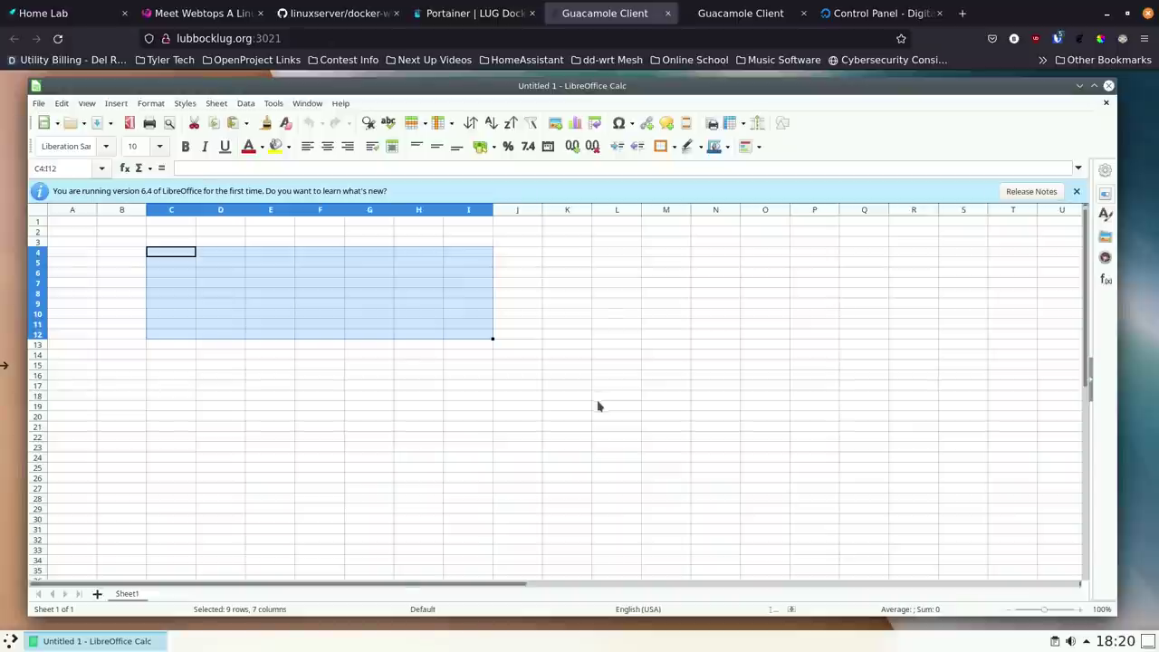
pyautogui.click(276, 424)
pyautogui.click(75, 222)
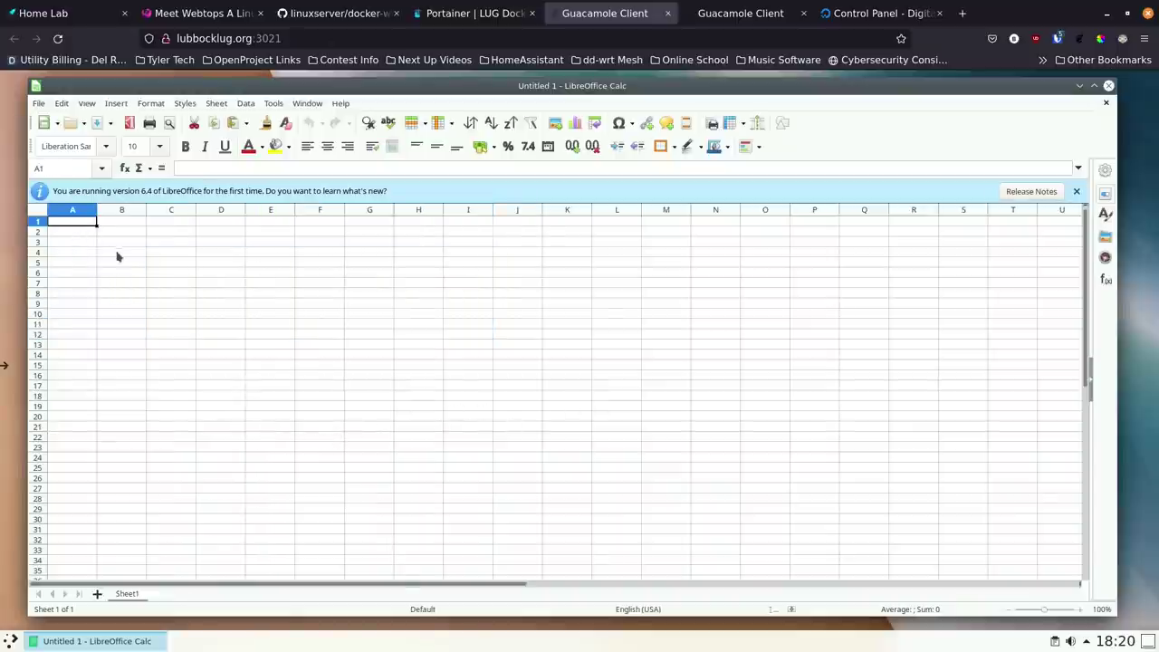
pyautogui.click(187, 294)
pyautogui.click(267, 312)
pyautogui.moveTo(295, 303); pyautogui.dragTo(388, 305)
pyautogui.click(391, 345)
pyautogui.click(471, 345)
pyautogui.moveTo(499, 335); pyautogui.dragTo(277, 313)
pyautogui.doubleClick(277, 371)
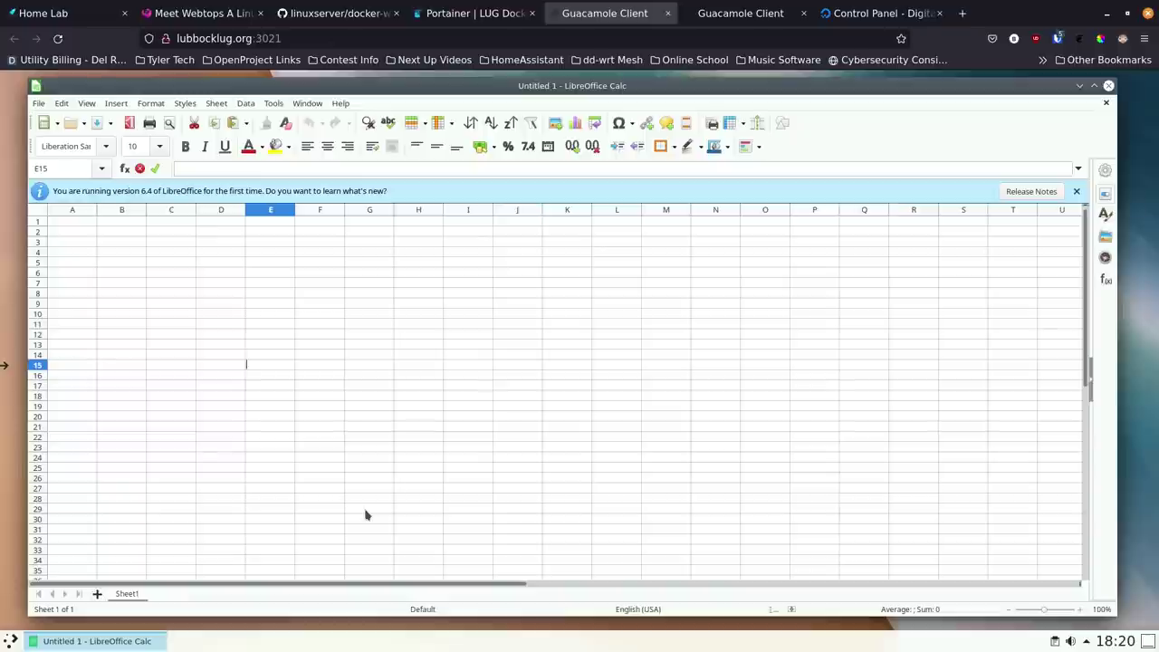
# Step: Open a Konsole terminal inside the KDE Webtop, reposition its window, and enlarge the terminal text by five zoom increments
pyautogui.hotkey('alt', 'space')
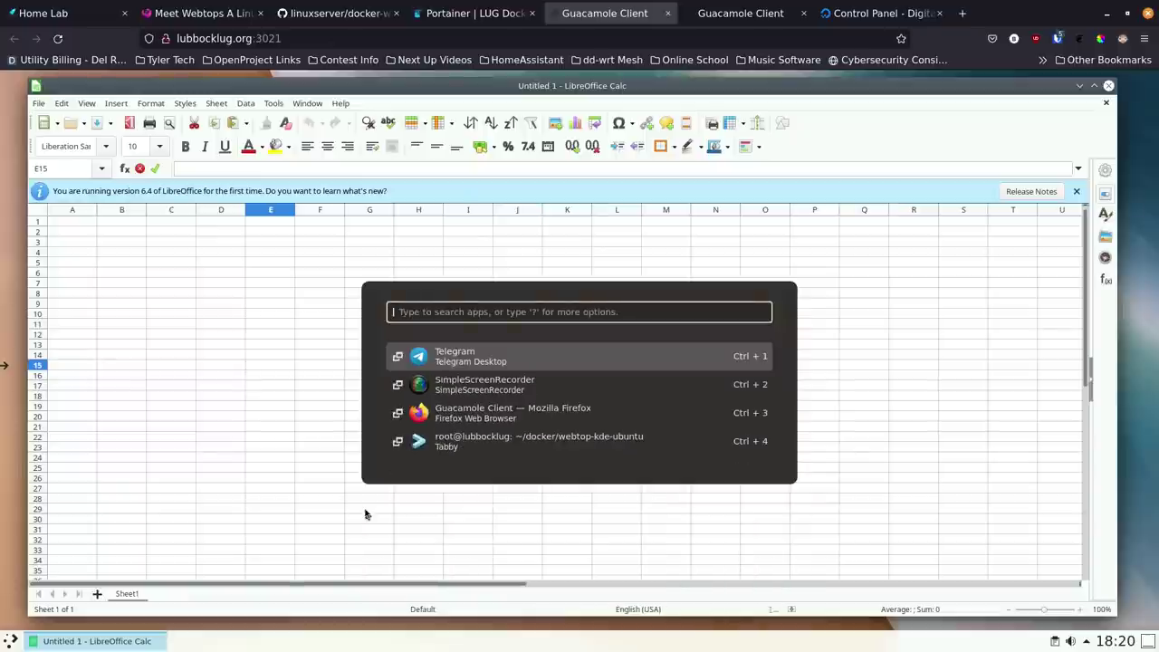
pyautogui.press('Escape')
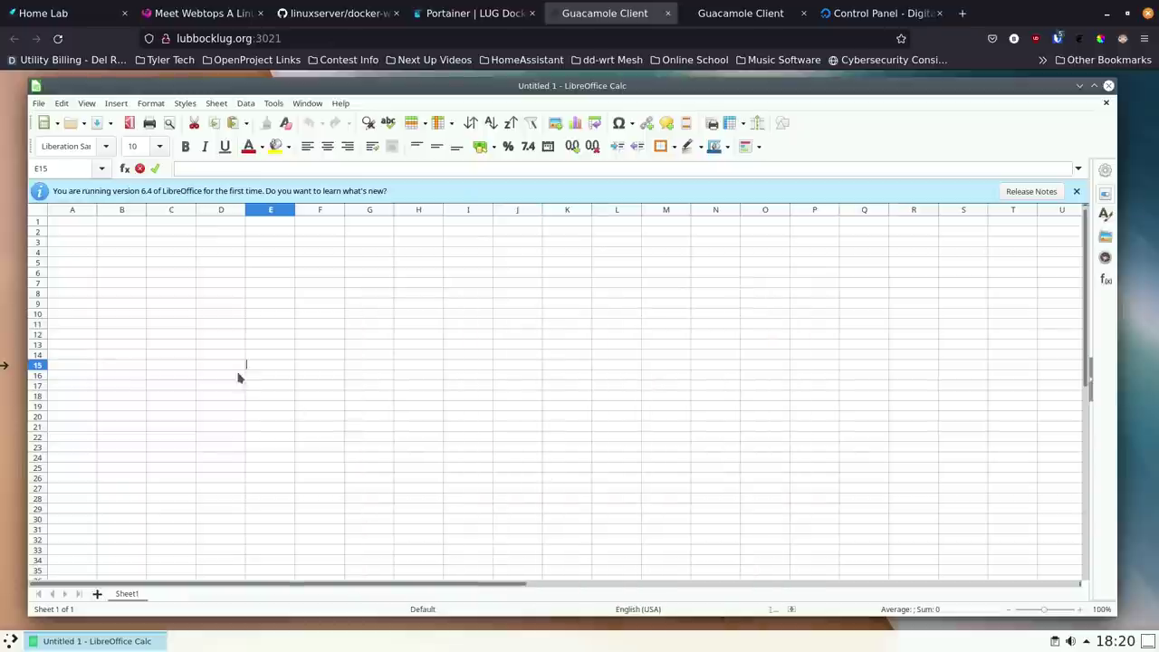
pyautogui.click(10, 640)
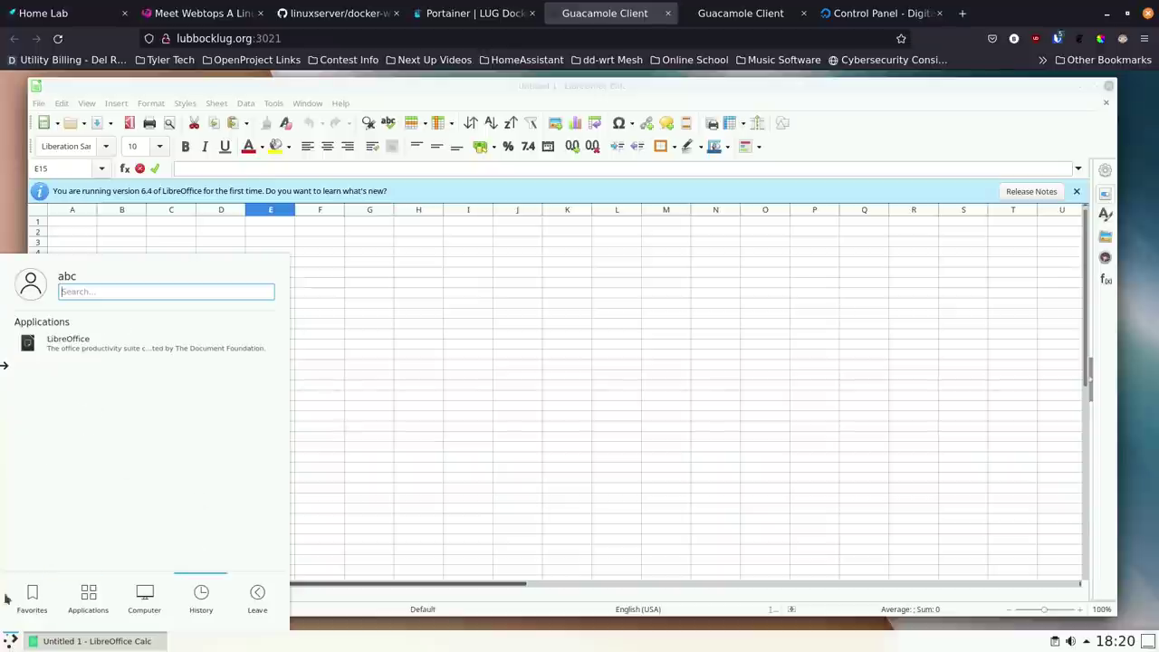
pyautogui.click(13, 590)
pyautogui.click(57, 453)
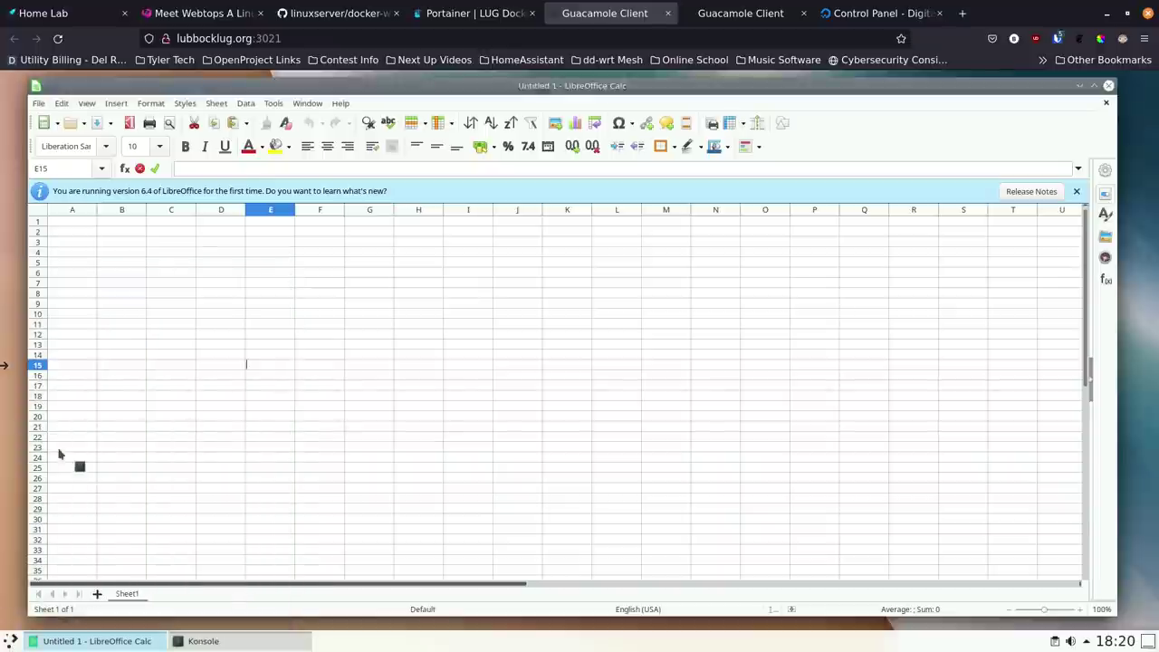
pyautogui.moveTo(470, 159); pyautogui.dragTo(338, 81)
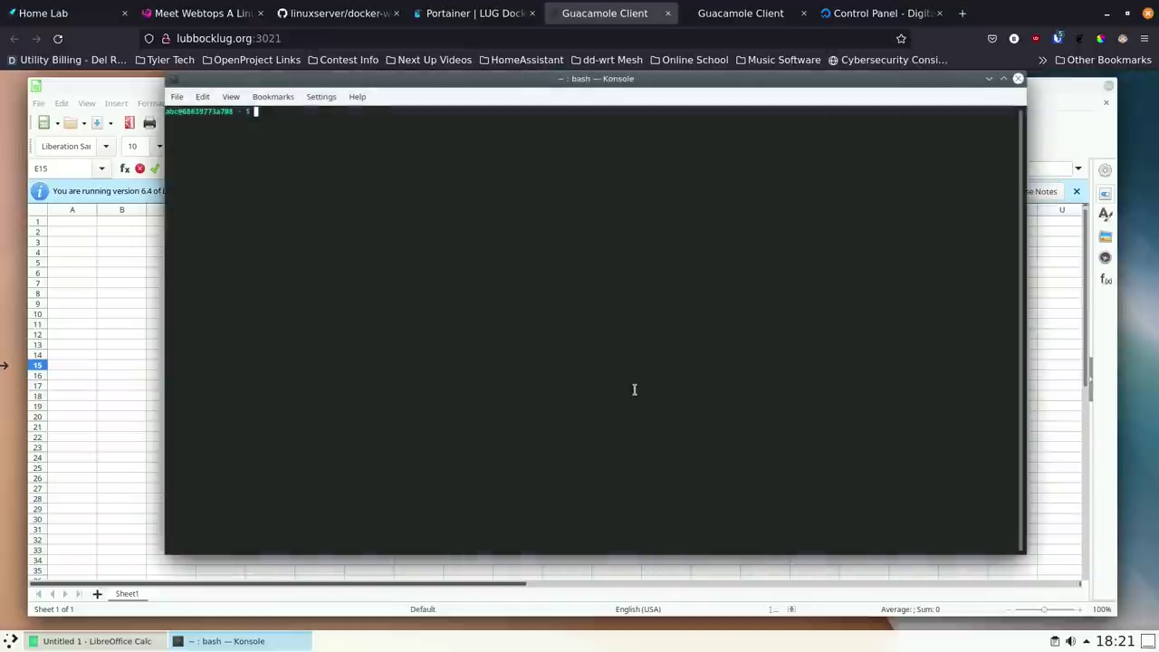
pyautogui.hotkey('ctrl', '+')
pyautogui.hotkey('ctrl', '+')
pyautogui.hotkey('ctrl', '+')
pyautogui.hotkey('ctrl', '+')
pyautogui.hotkey('ctrl', '+')
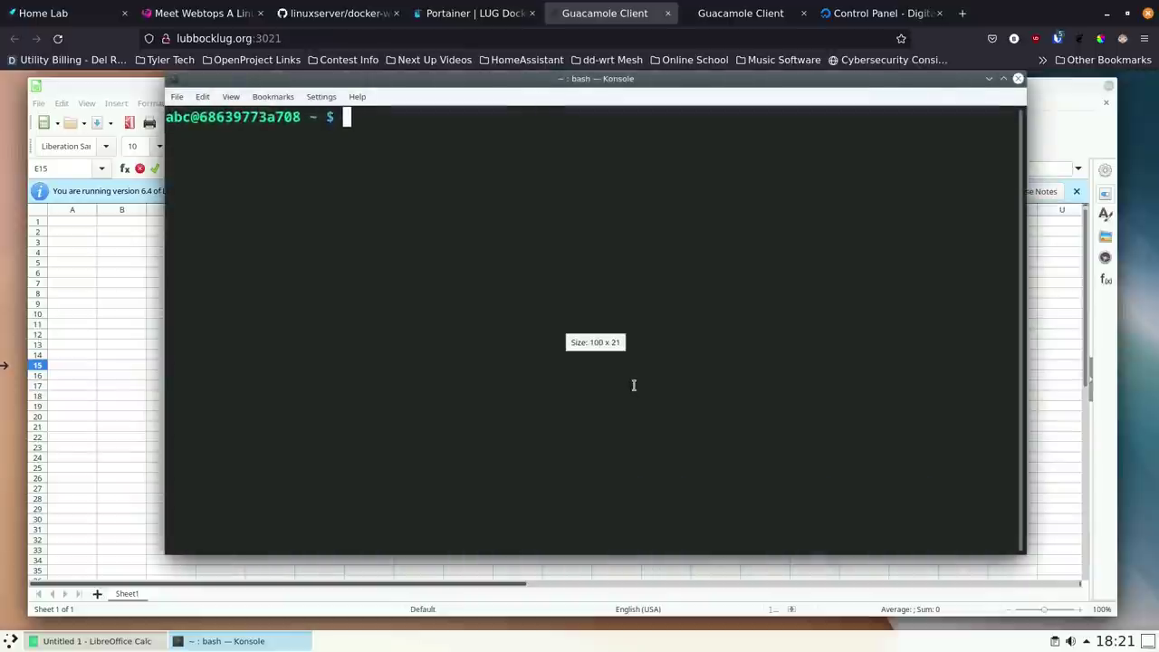
# Step: Install the bmon package with sudo apt install bmon and accept the installation
pyautogui.write('sudo apt install n')
pyautogui.press('BackSpace')
pyautogui.write('bmon')
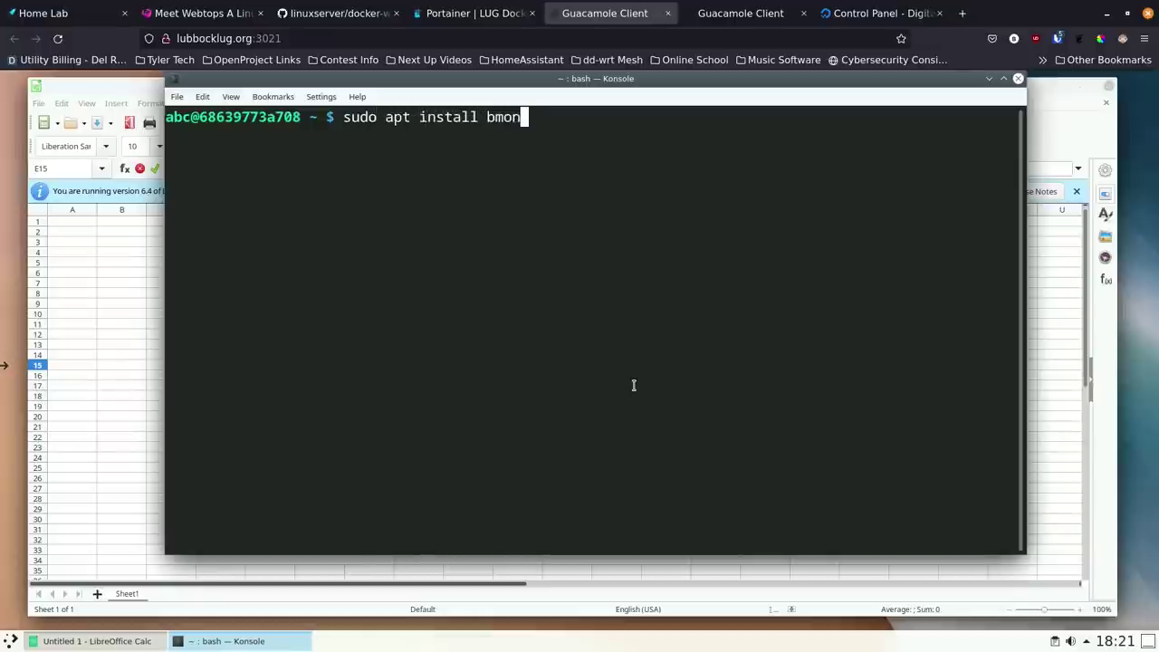
pyautogui.press('Return')
pyautogui.write('Y')
pyautogui.press('Return')
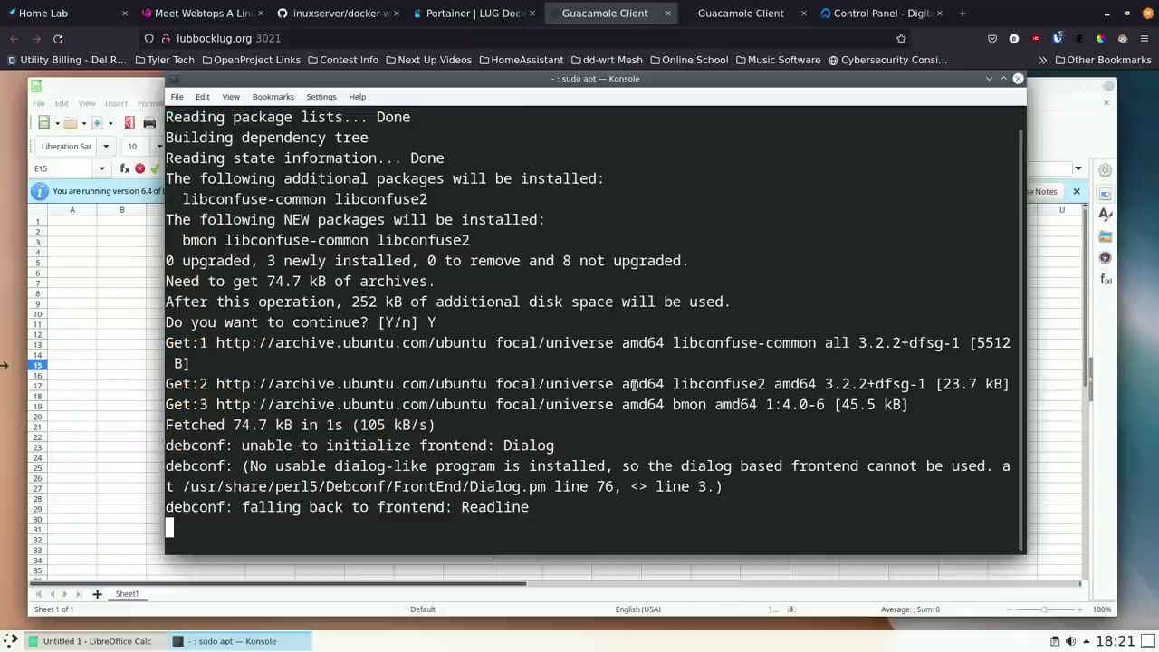
# Step: Run bmon in the terminal, select the eth0 interface to check its network traffic, and quit the monitor
pyautogui.write('bmon')
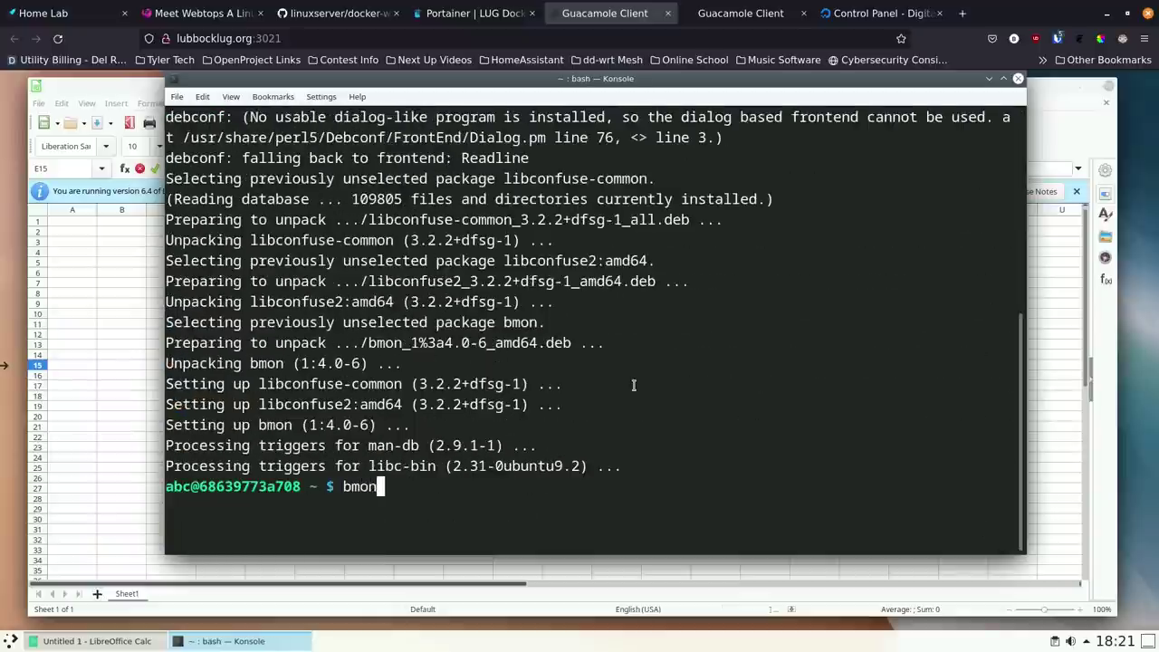
pyautogui.press('Return')
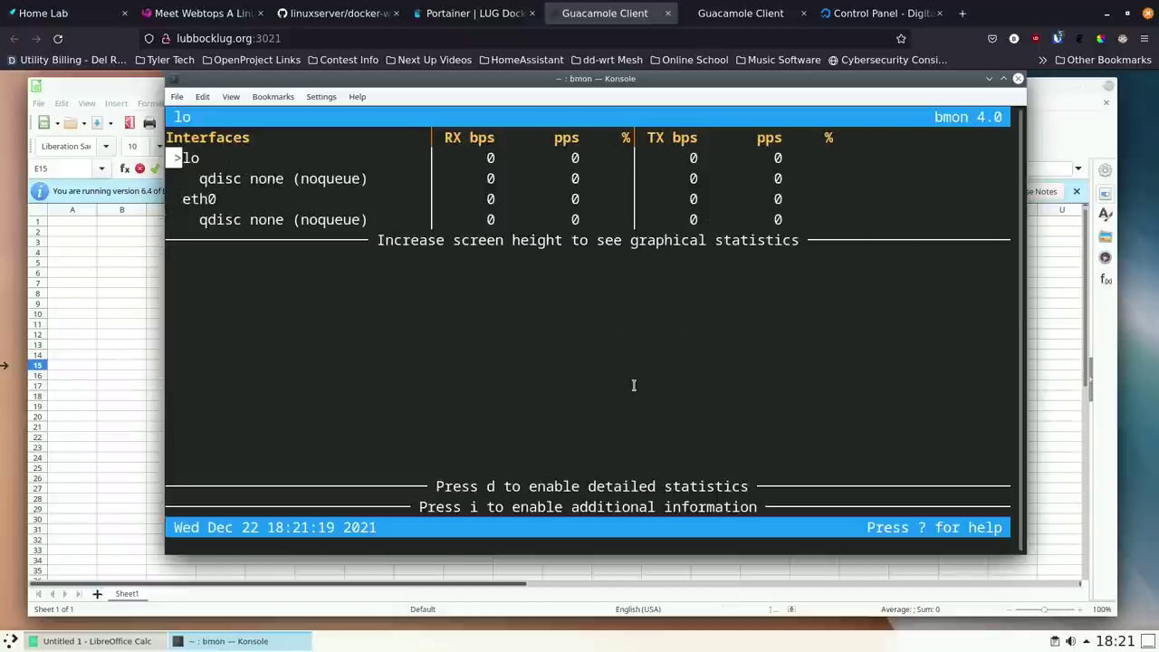
pyautogui.press('Down')
pyautogui.press('Down')
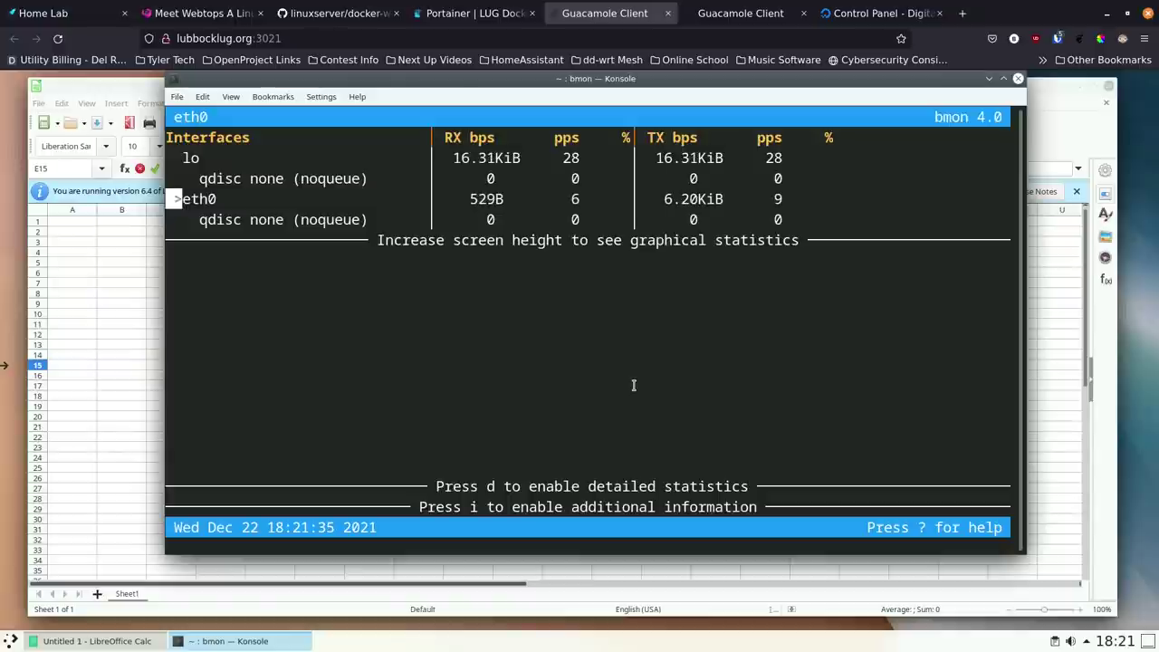
pyautogui.press('q')
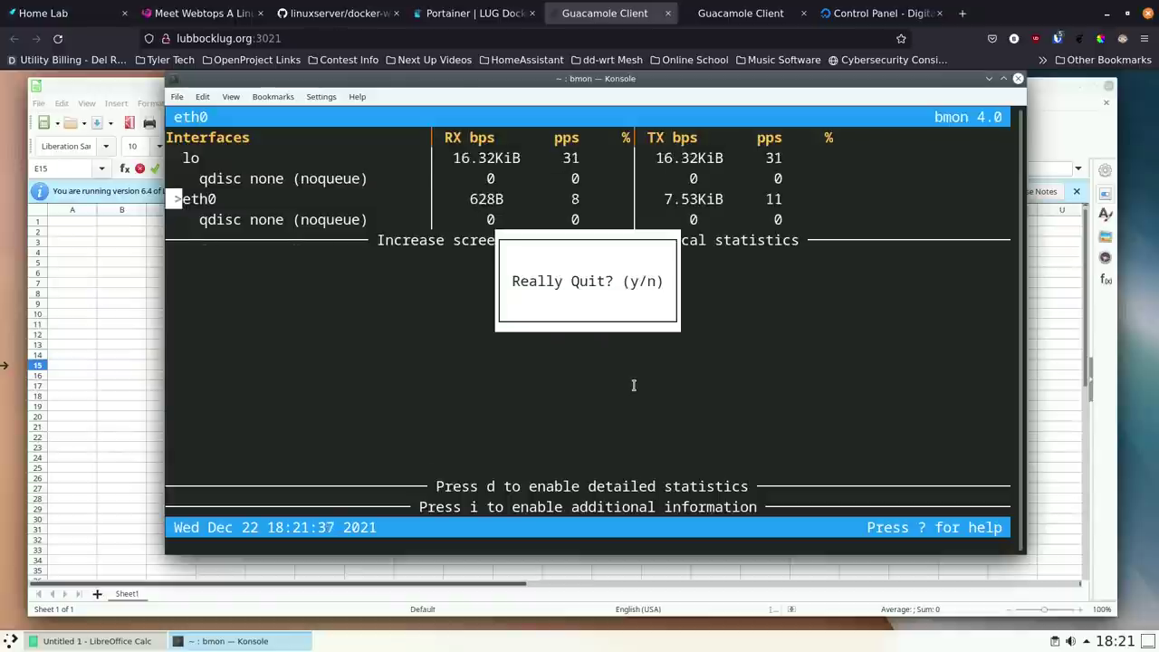
pyautogui.write('ys')
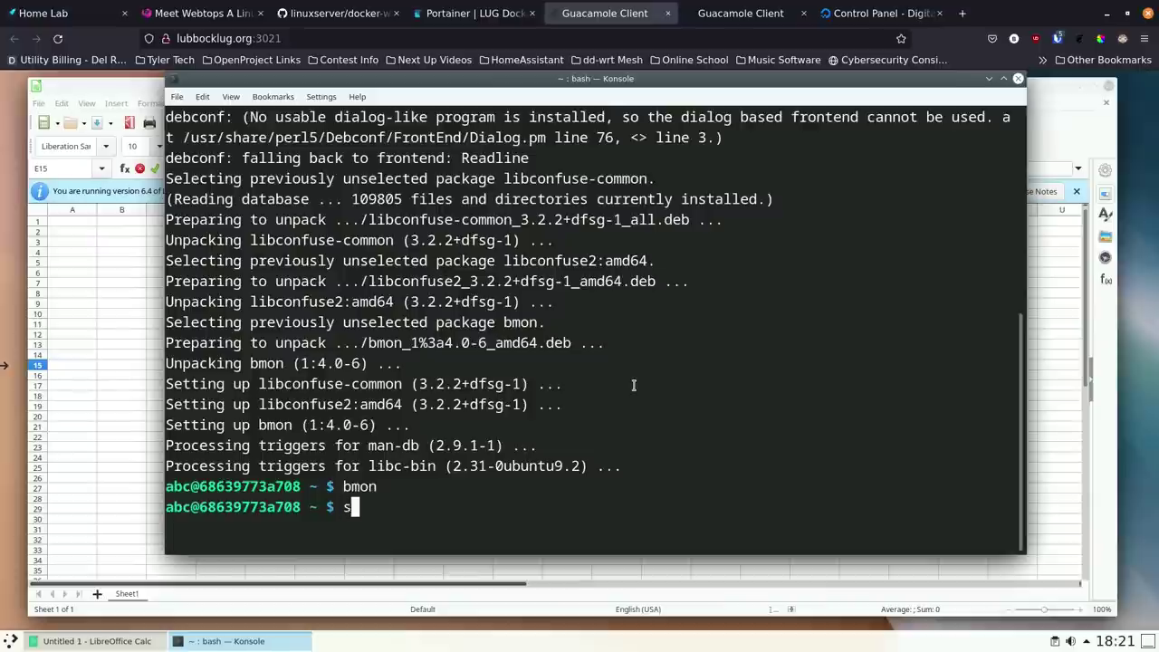
# Step: Install GIMP with sudo apt install gimp and accept the installation
pyautogui.write('udo apt install')
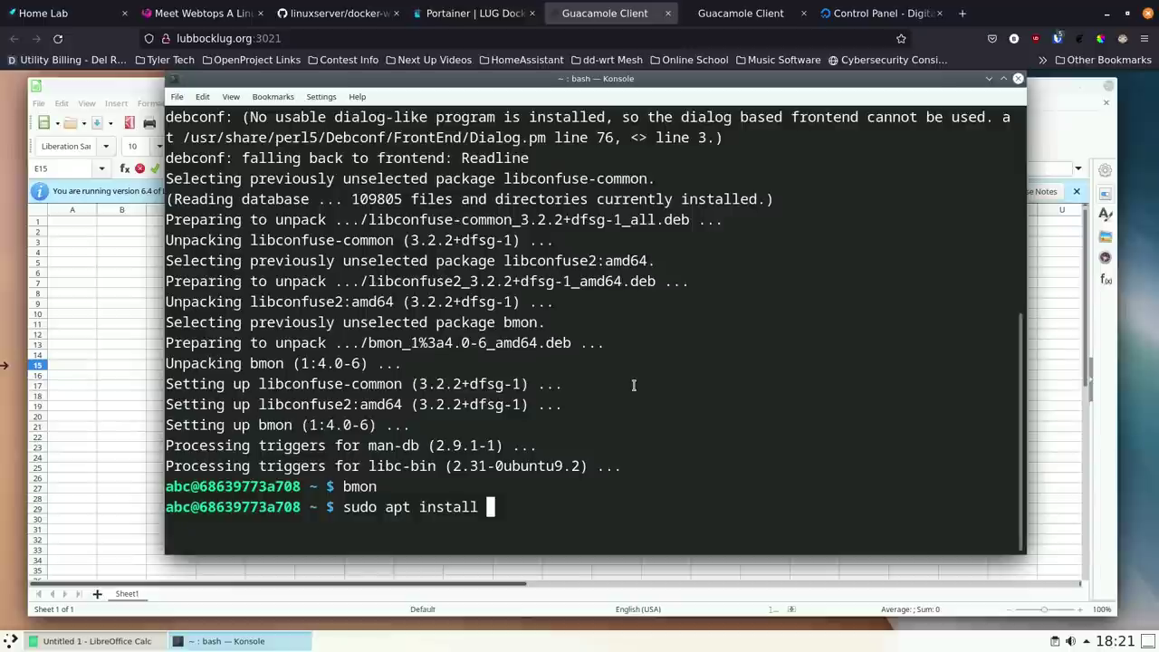
pyautogui.write('gimp')
pyautogui.press('Return')
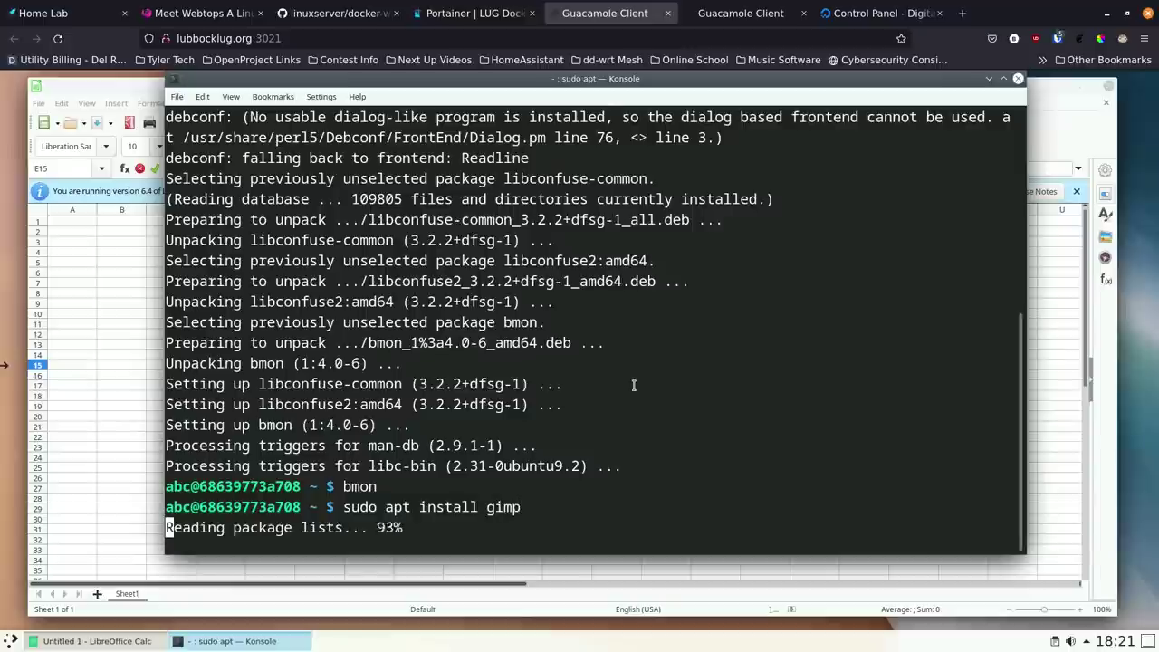
pyautogui.write('Y')
pyautogui.press('Return')
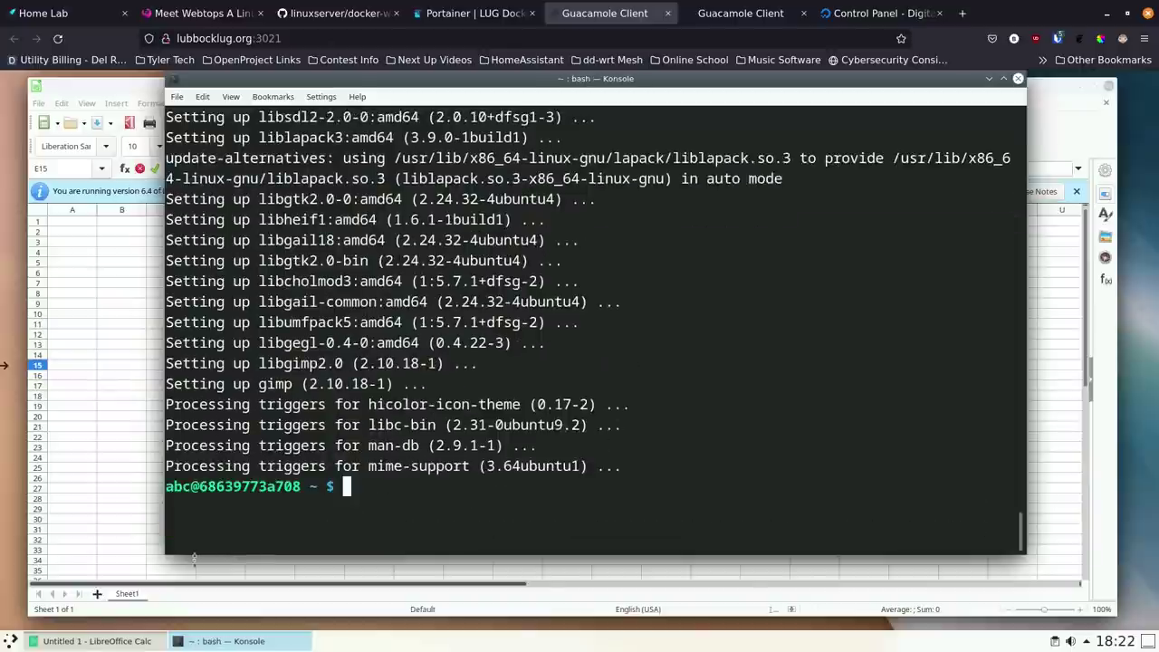
# Step: Search the KDE application launcher for gimp, open GNU Image Manipulation Program, and maximize its window
pyautogui.click(11, 639)
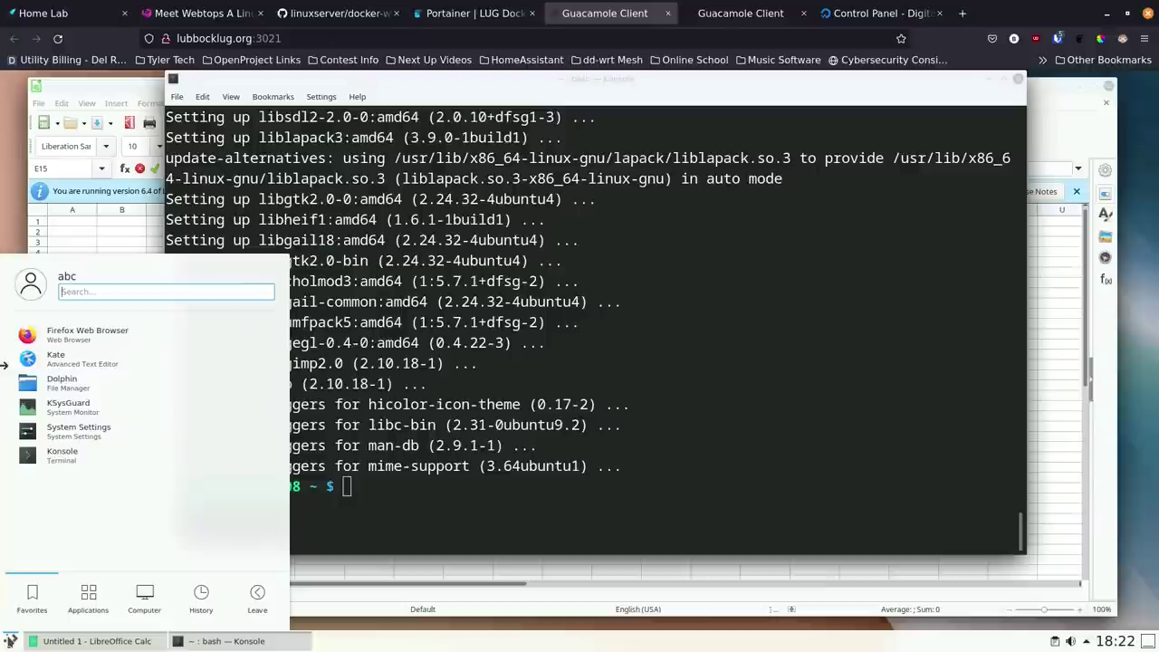
pyautogui.write('gimp')
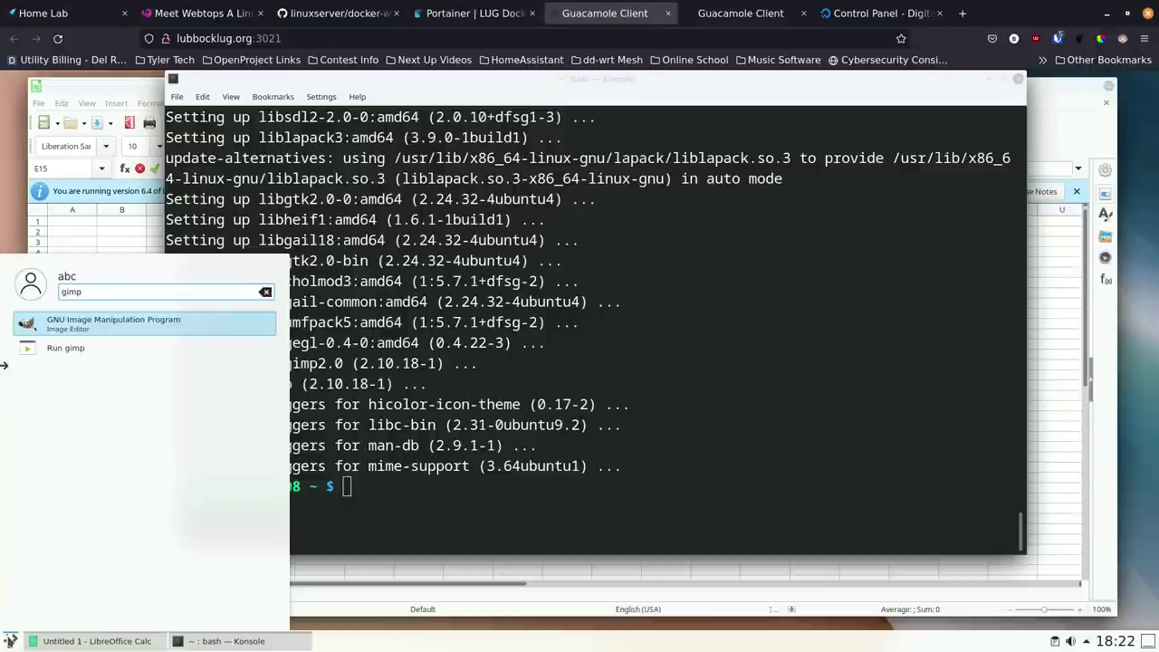
pyautogui.press('Return')
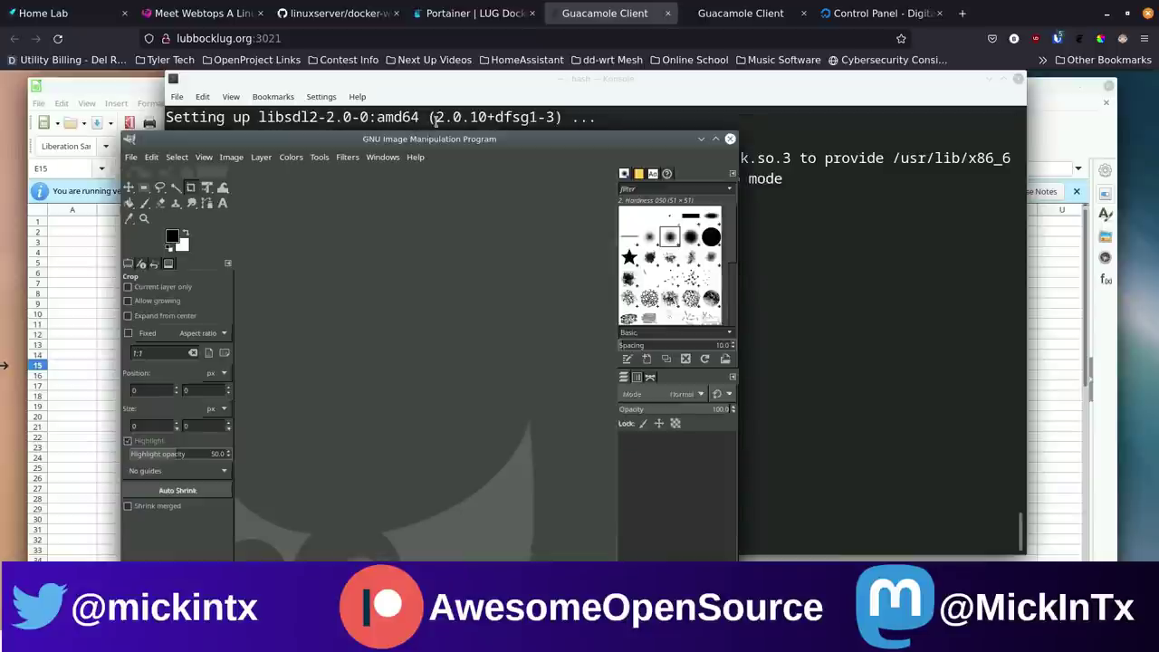
pyautogui.moveTo(440, 141); pyautogui.dragTo(444, 62)
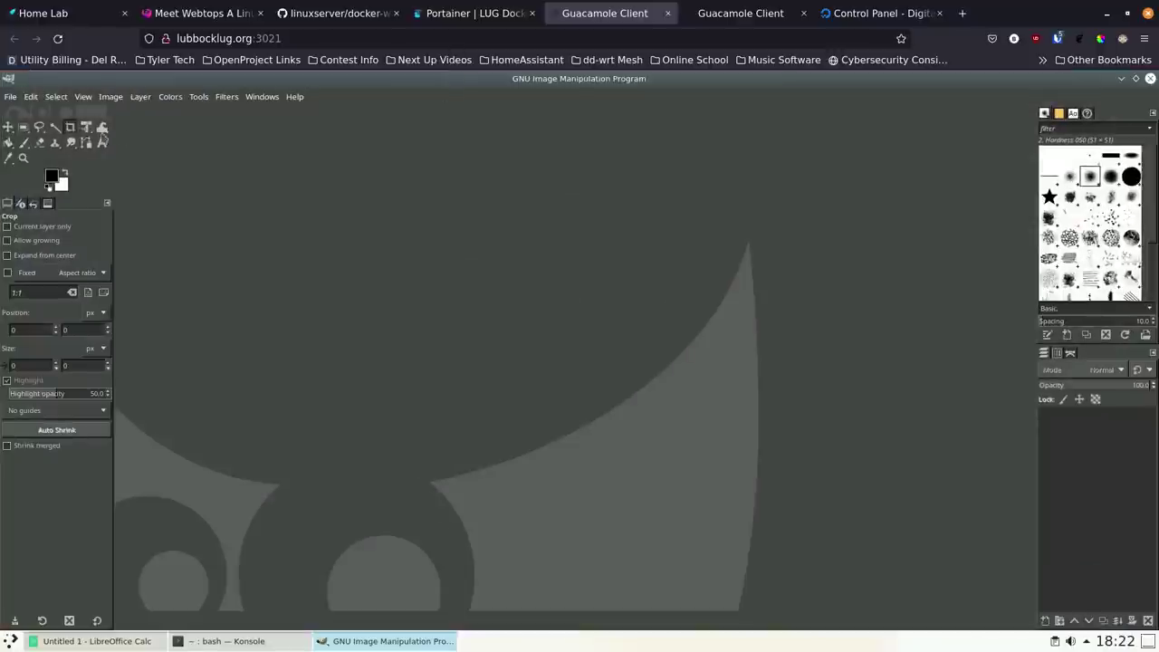
# Step: Create a new blank GIMP image of 1920 × 1080 px
pyautogui.click(11, 98)
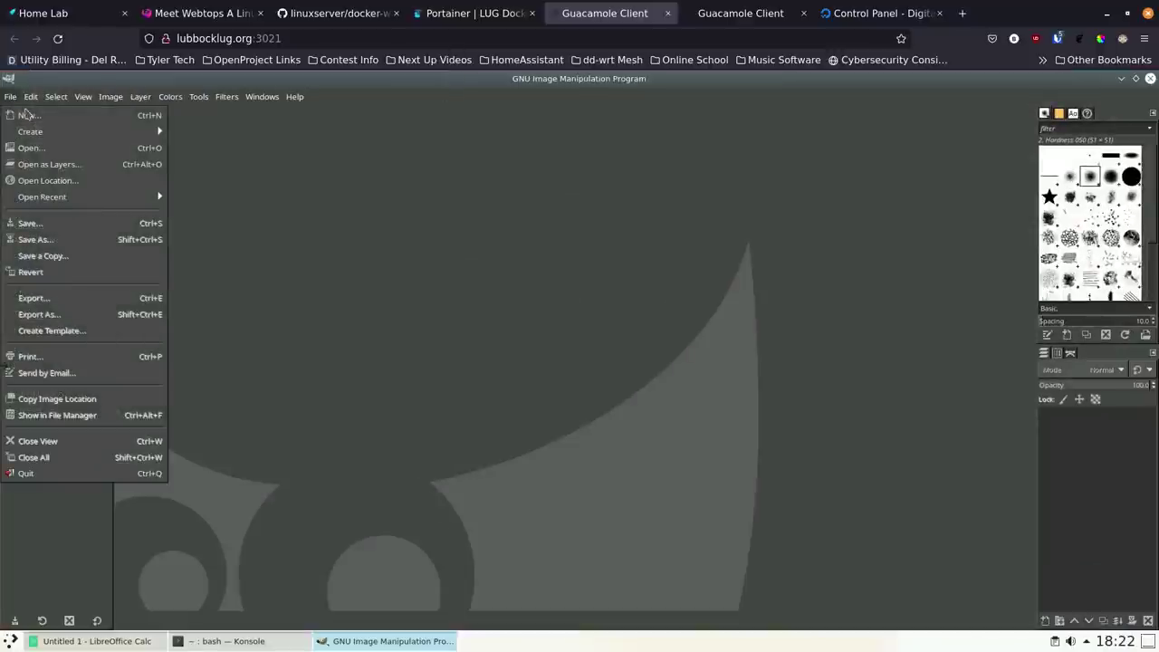
pyautogui.click(34, 118)
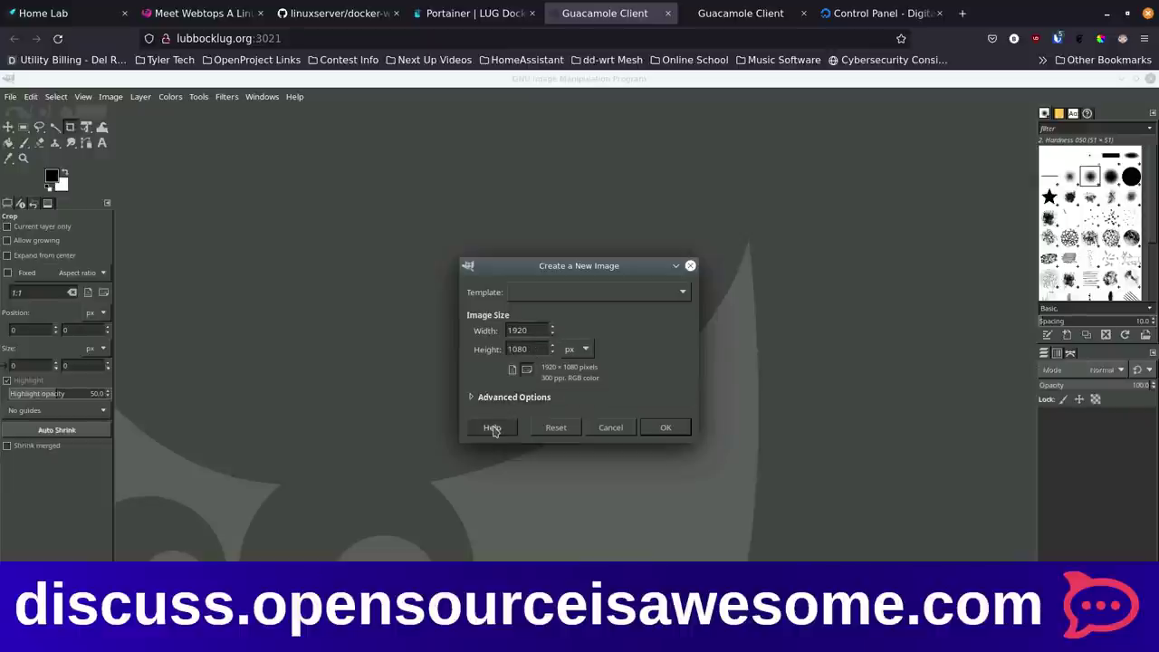
pyautogui.click(666, 427)
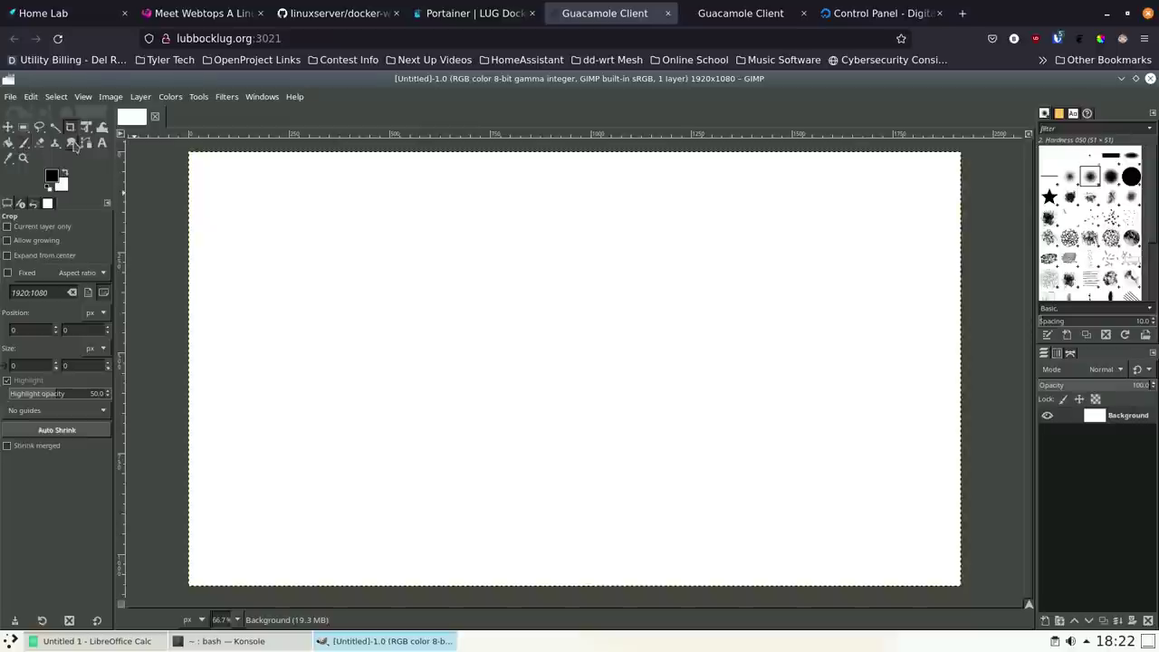
# Step: Paint a large black spiral with the Paintbrush and, below it, a smiley face with two dot eyes, a short nose and a curved mouth
pyautogui.click(25, 143)
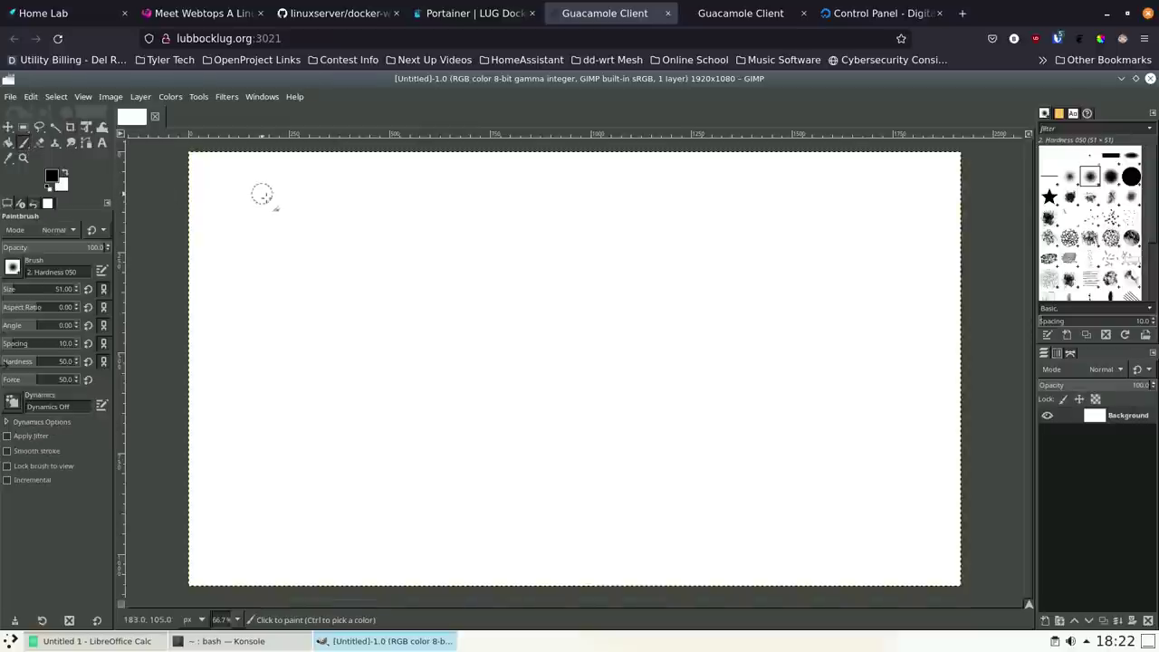
pyautogui.moveTo(267, 198)
pyautogui.mouseDown()
pyautogui.moveTo(582, 438)
pyautogui.moveTo(719, 274)
pyautogui.moveTo(569, 226)
pyautogui.moveTo(311, 200)
pyautogui.moveTo(294, 270)
pyautogui.moveTo(417, 335)
pyautogui.moveTo(582, 372)
pyautogui.moveTo(571, 292)
pyautogui.moveTo(463, 273)
pyautogui.moveTo(429, 308)
pyautogui.moveTo(540, 334)
pyautogui.moveTo(563, 315)
pyautogui.moveTo(518, 295)
pyautogui.moveTo(485, 301)
pyautogui.moveTo(490, 314)
pyautogui.moveTo(526, 313)
pyautogui.mouseUp()
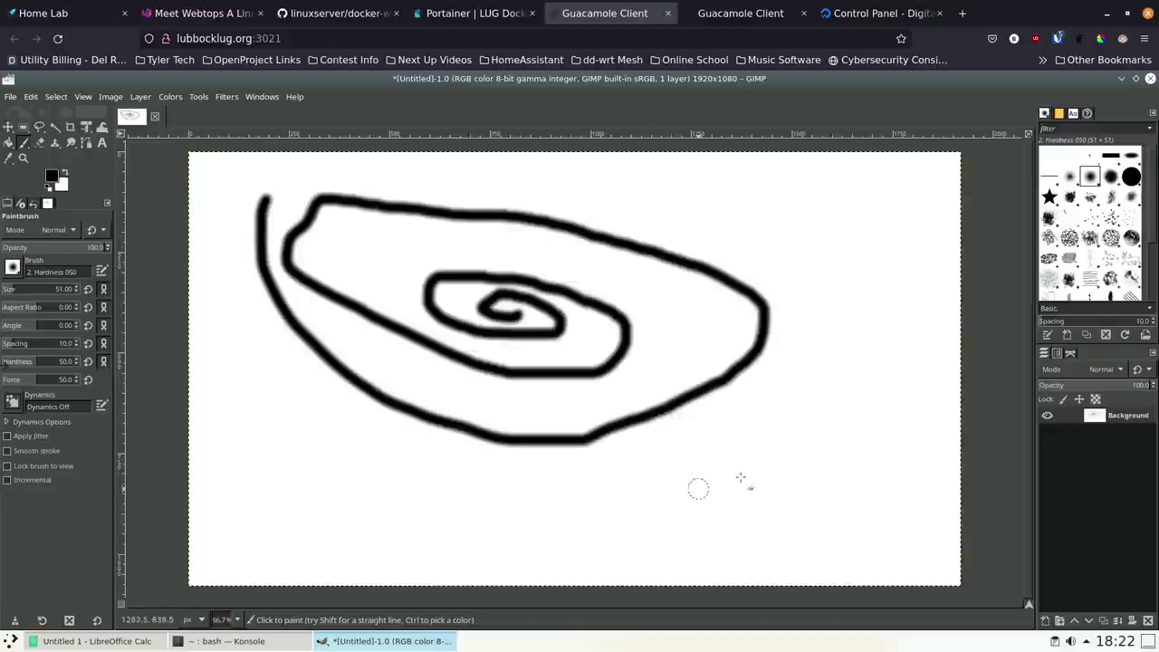
pyautogui.click(669, 476)
pyautogui.click(787, 477)
pyautogui.moveTo(581, 487)
pyautogui.mouseDown()
pyautogui.moveTo(701, 548)
pyautogui.moveTo(891, 521)
pyautogui.moveTo(905, 487)
pyautogui.mouseUp()
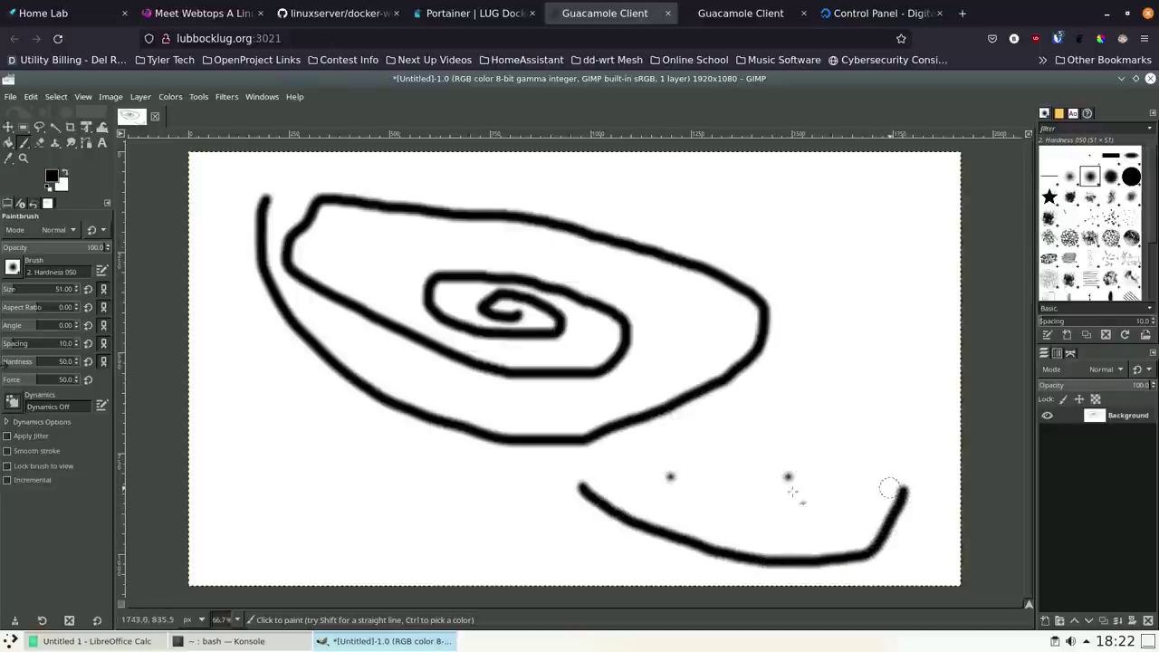
pyautogui.moveTo(735, 495); pyautogui.dragTo(734, 505)
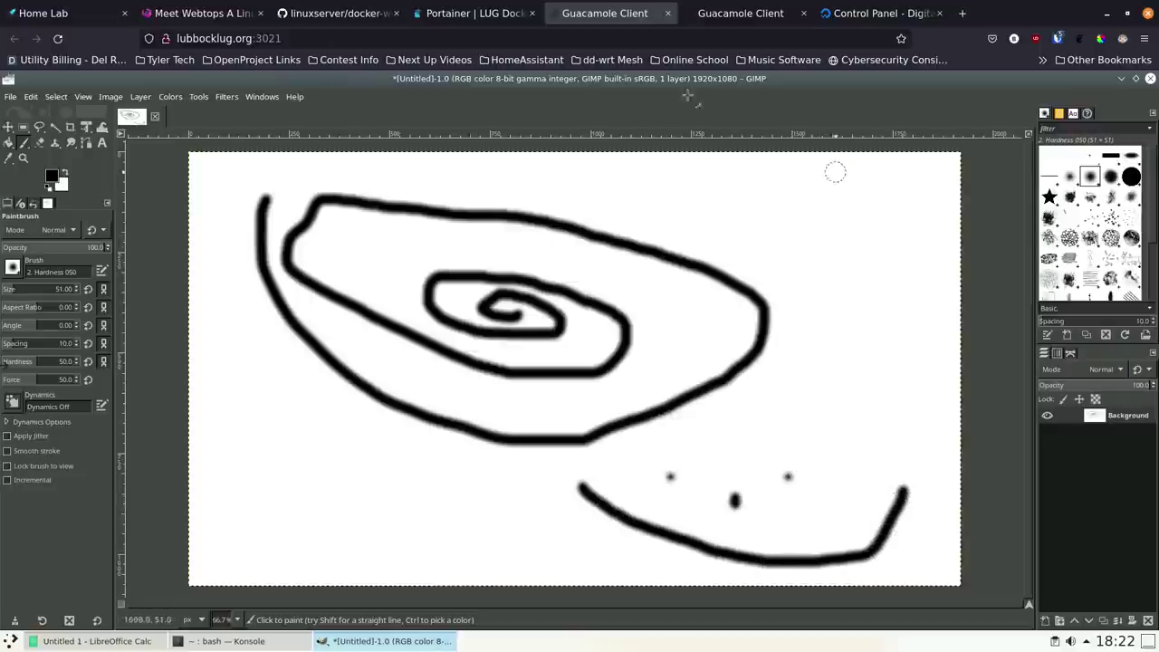